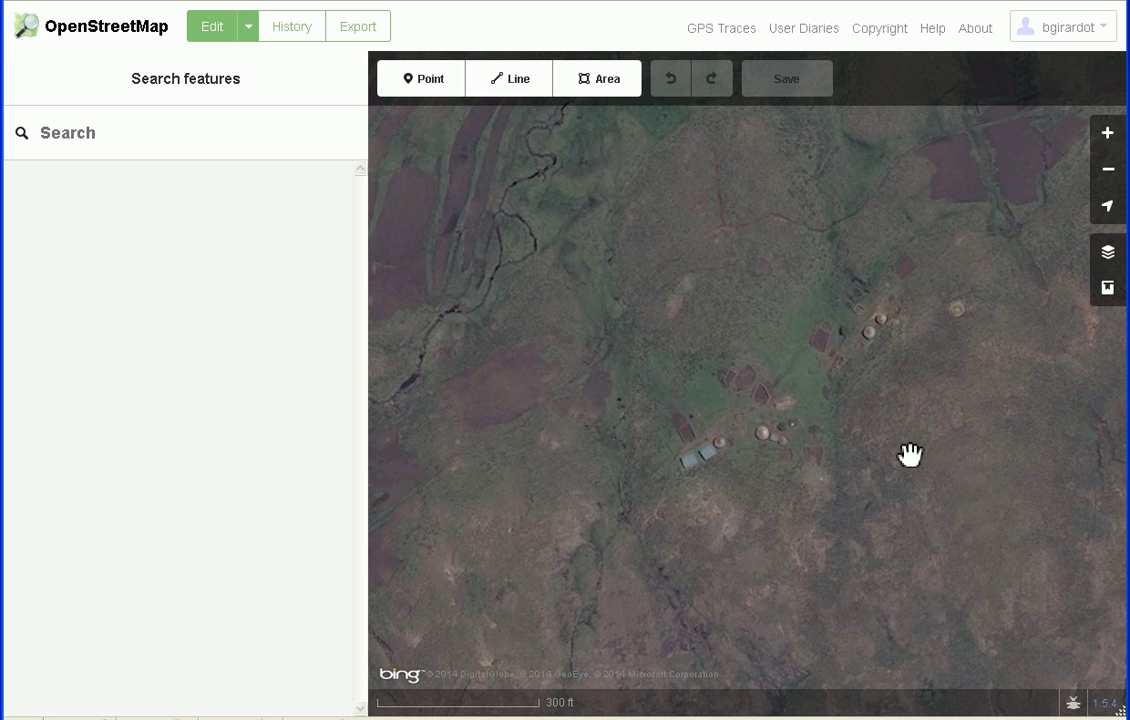
- Trace an area around the huts and the two metal-roofed buildings, fitting its southwestern corner around the buildings
click(606, 95)
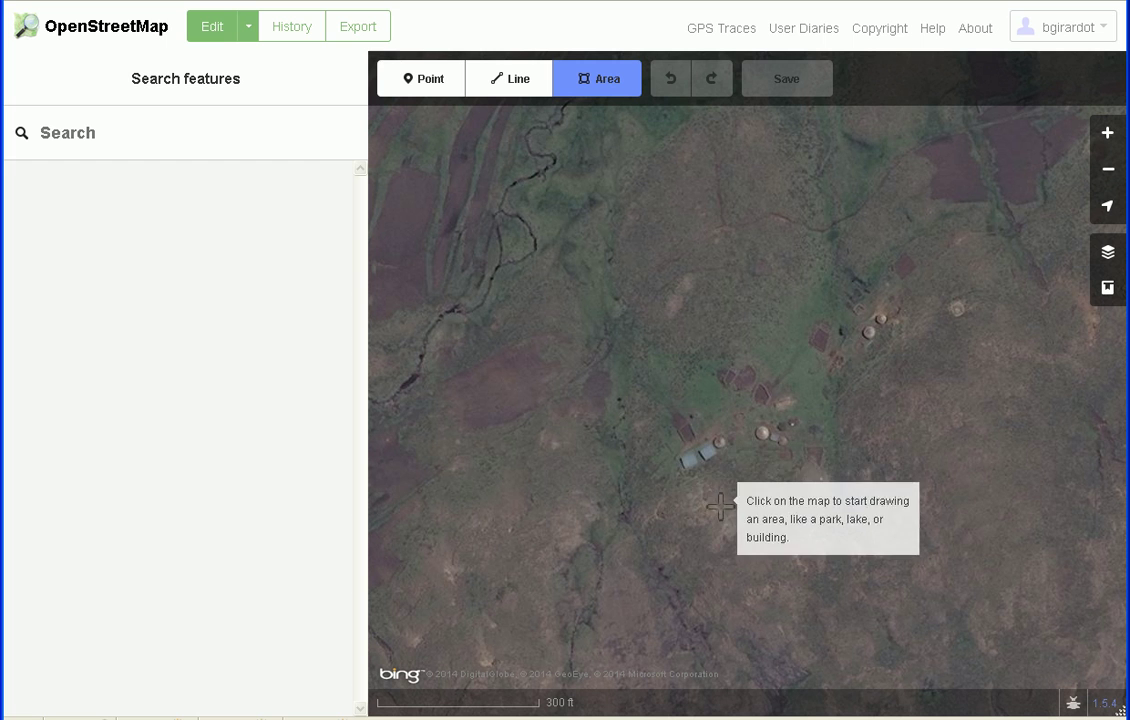
click(667, 475)
click(720, 425)
click(805, 392)
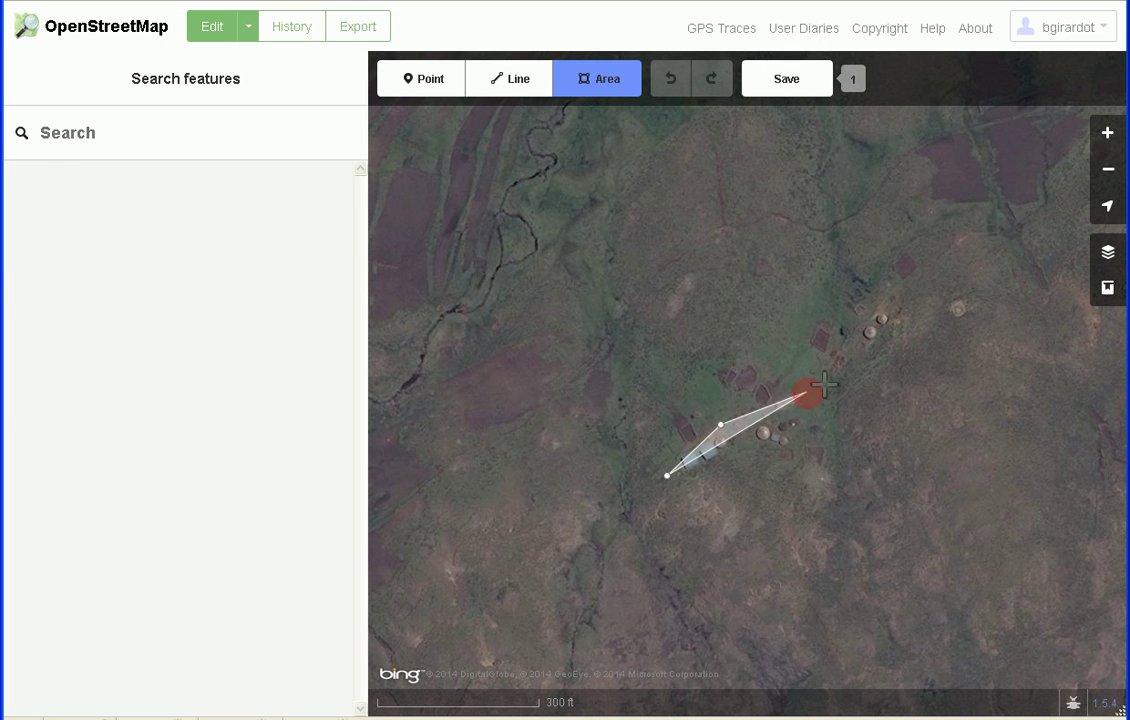
click(848, 345)
click(861, 297)
click(903, 291)
click(912, 333)
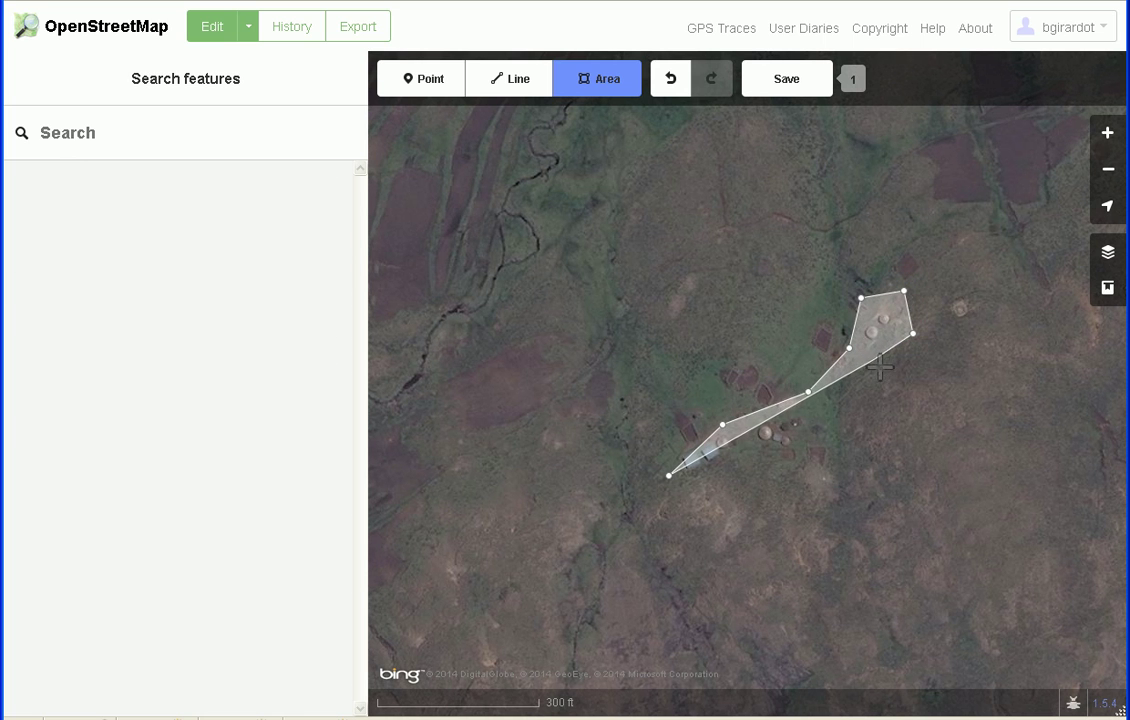
click(861, 363)
click(816, 406)
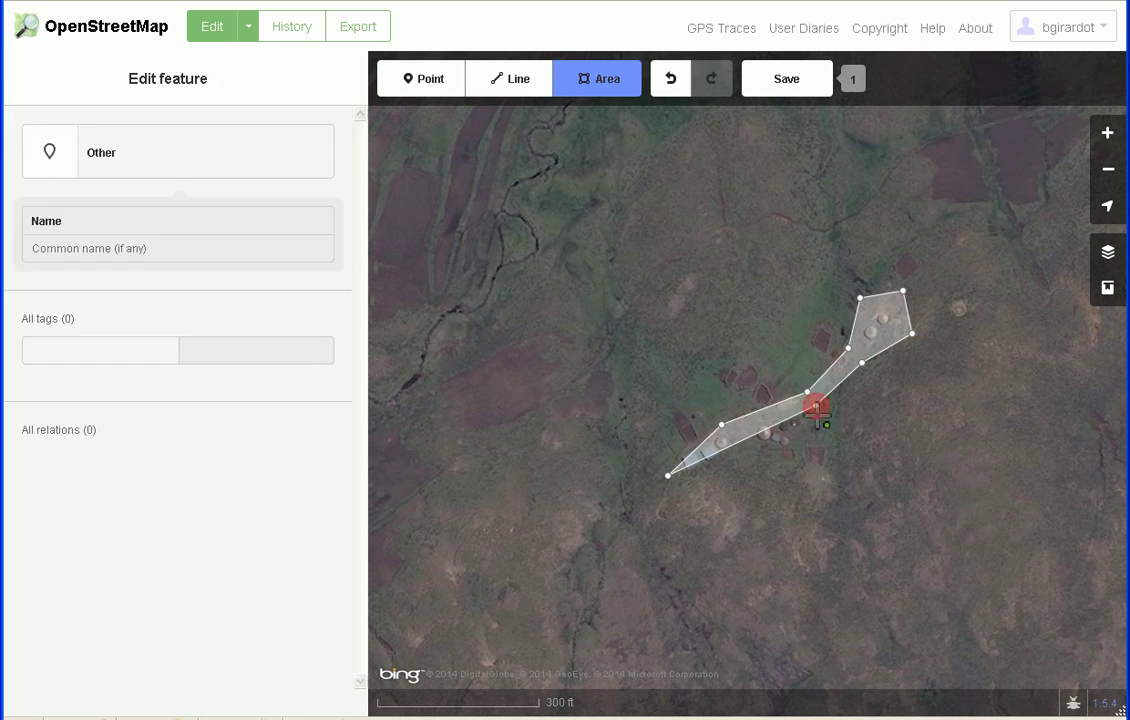
click(806, 436)
click(781, 461)
click(739, 457)
click(689, 484)
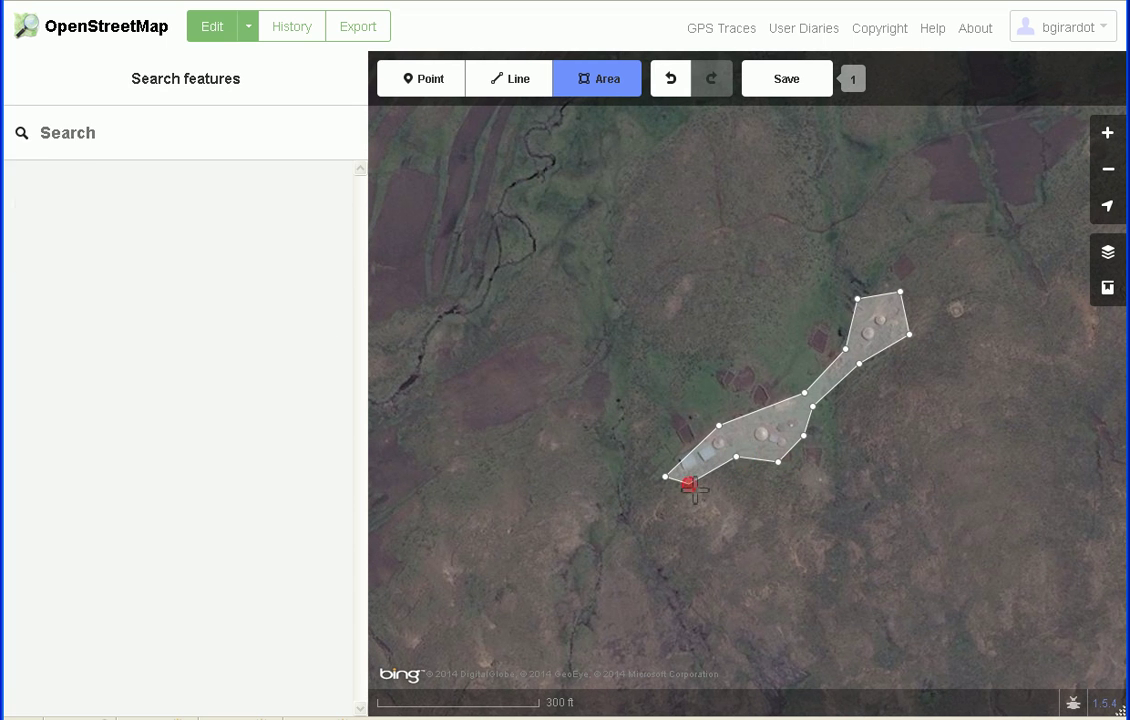
click(690, 486)
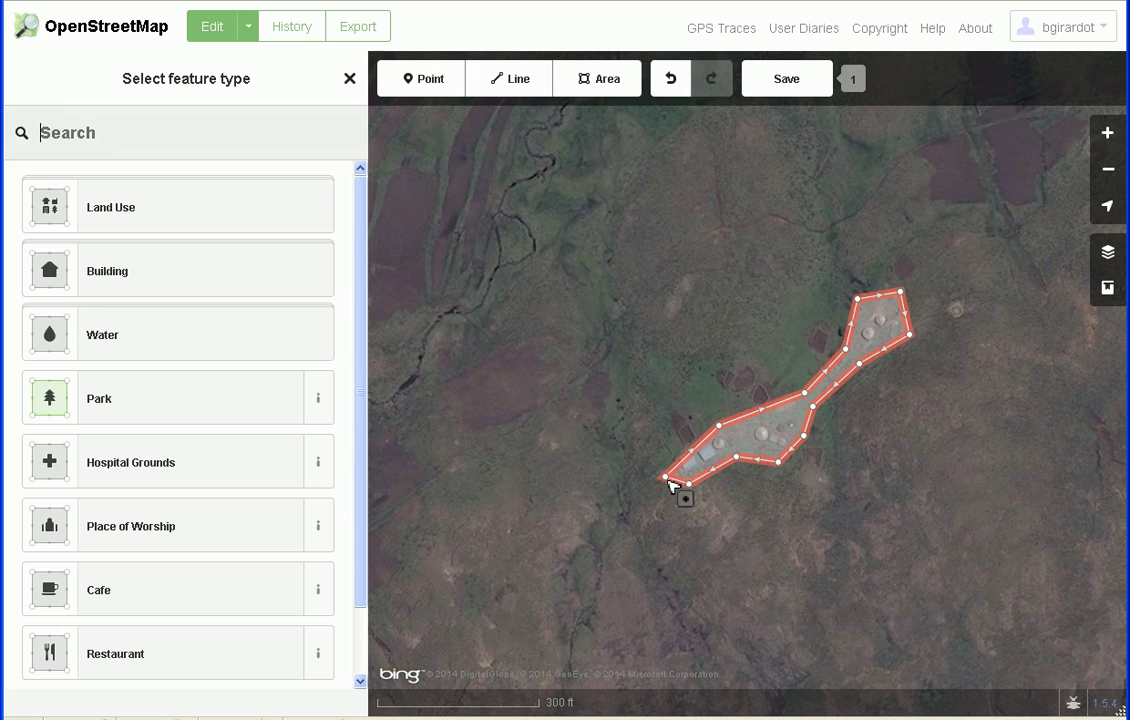
key(Escape)
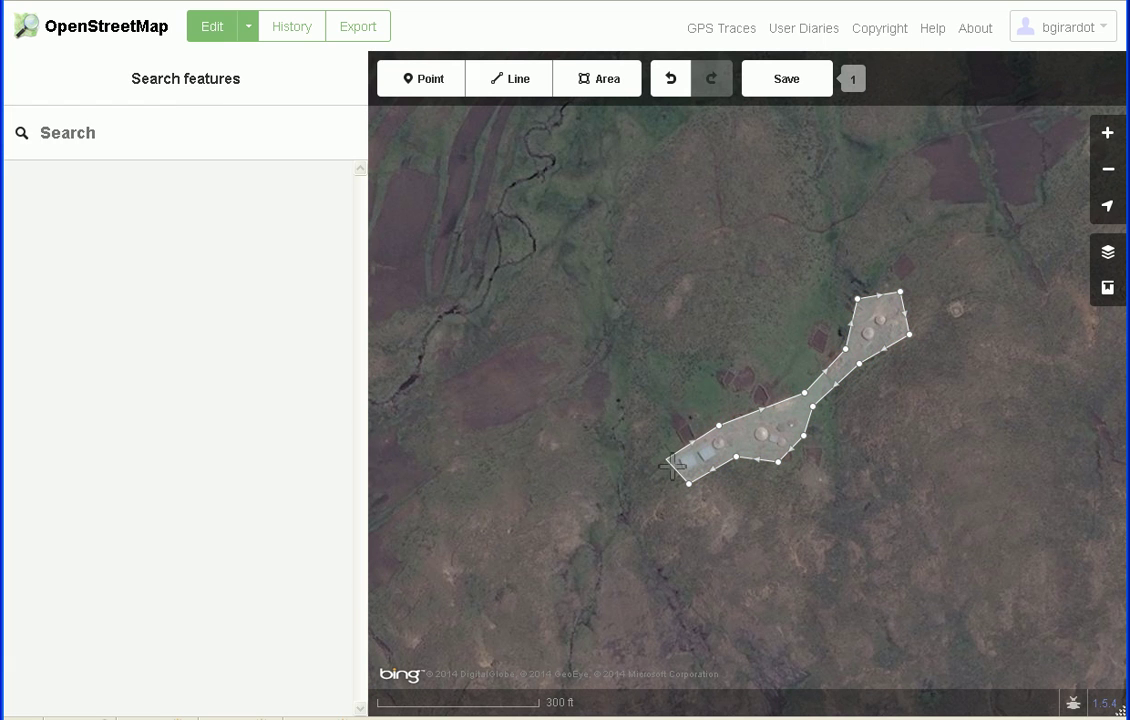
click(673, 466)
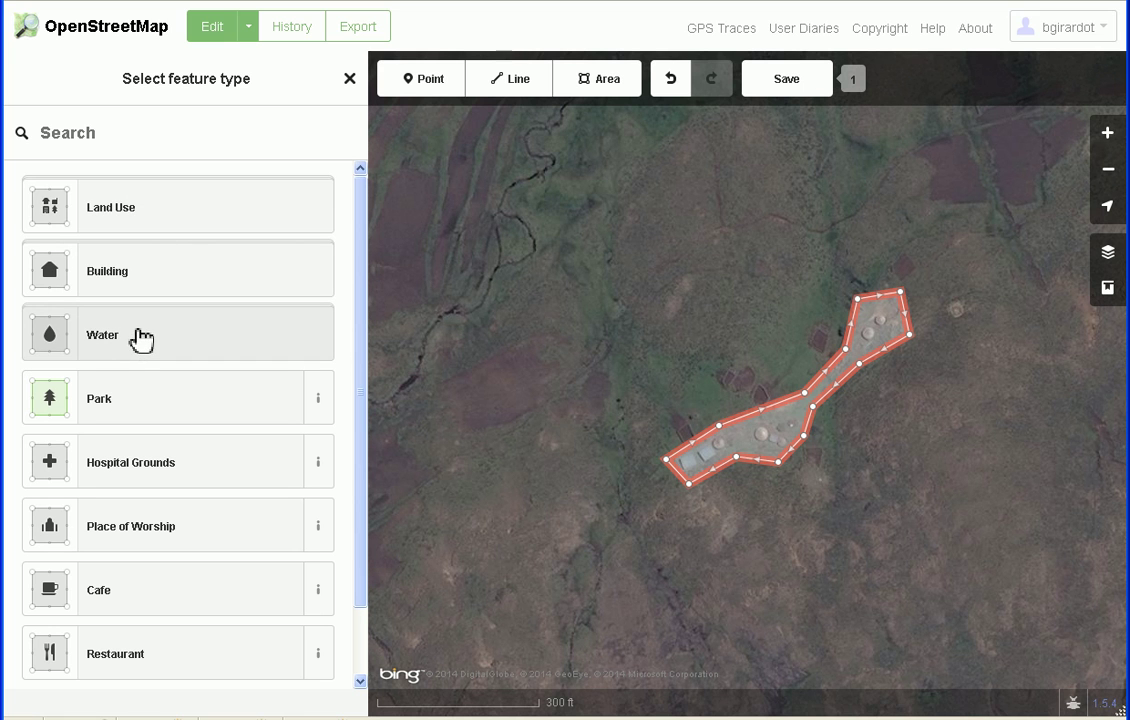
- Classify the traced area as Residential land use
click(189, 207)
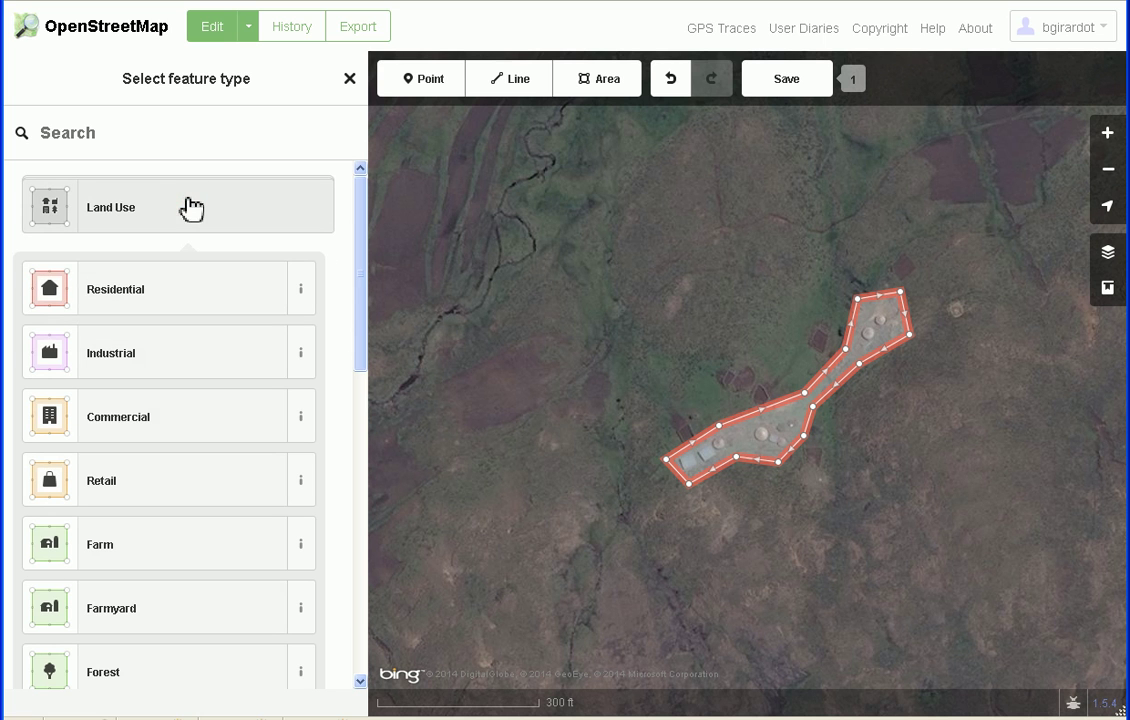
drag(362, 263, 366, 222)
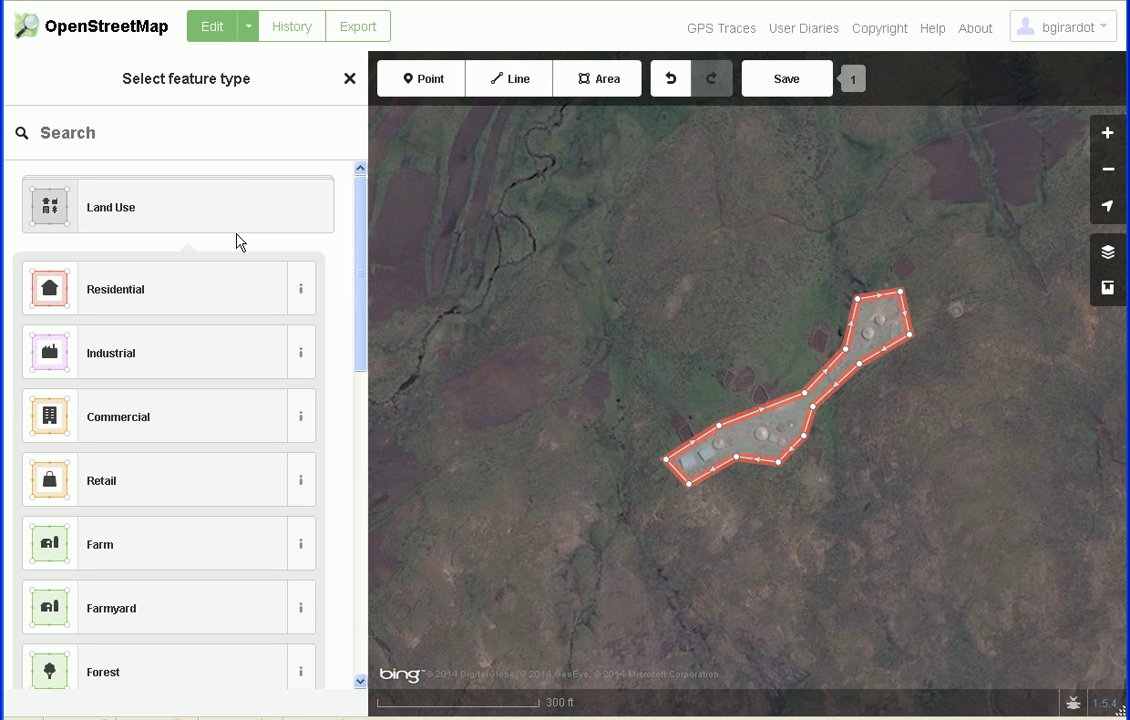
click(146, 298)
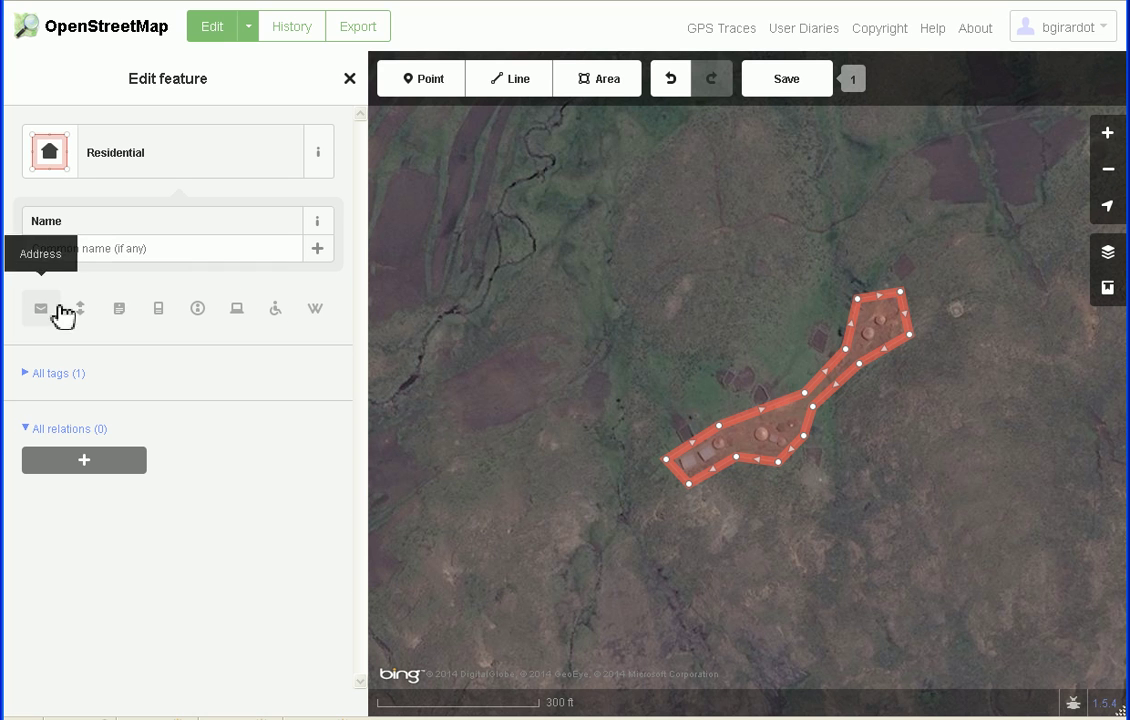
- Add a Source of Bing to the residential area and show its full tag list
click(198, 310)
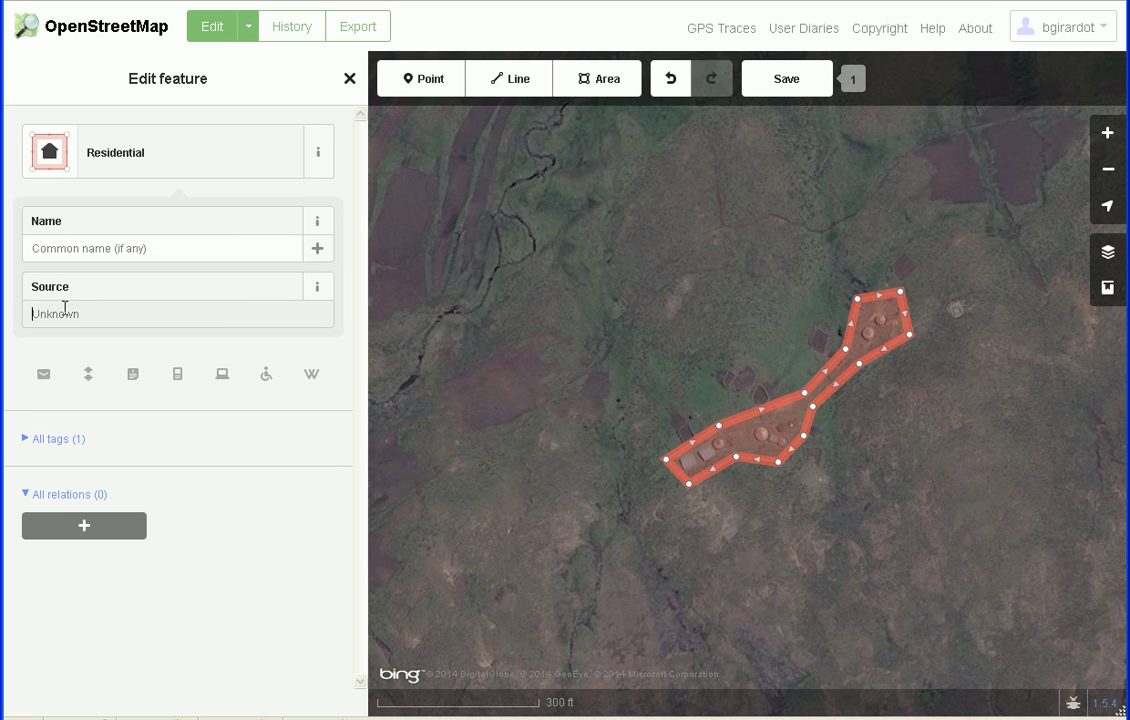
text(Bing)
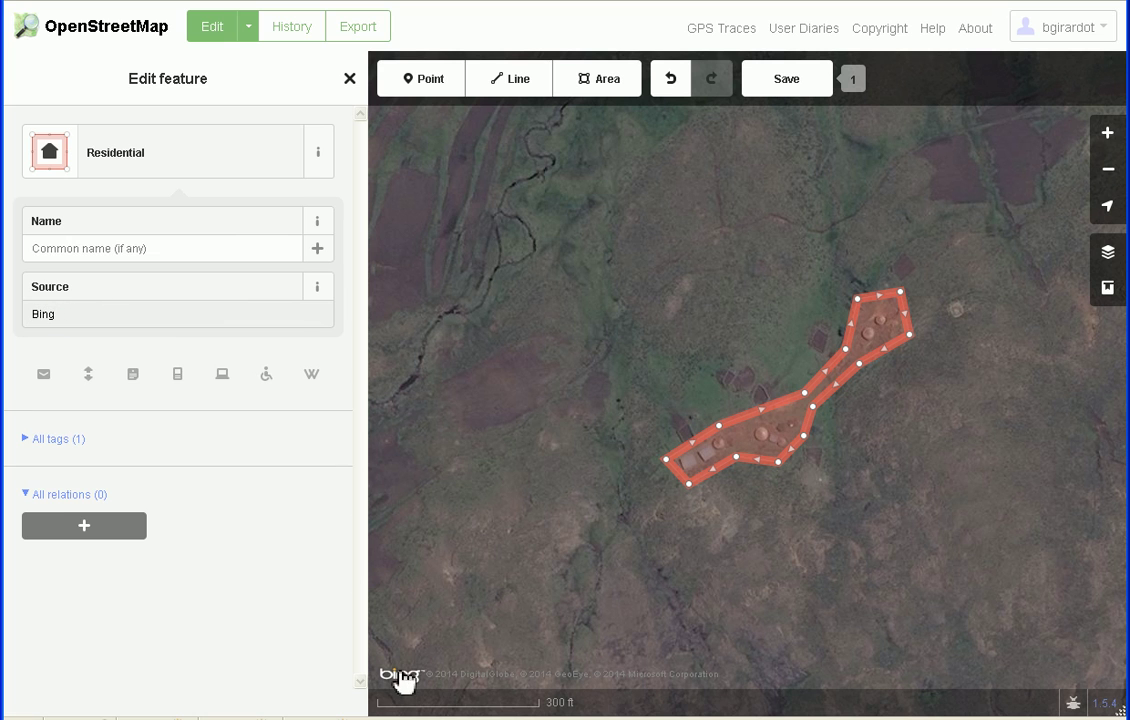
click(100, 440)
click(28, 442)
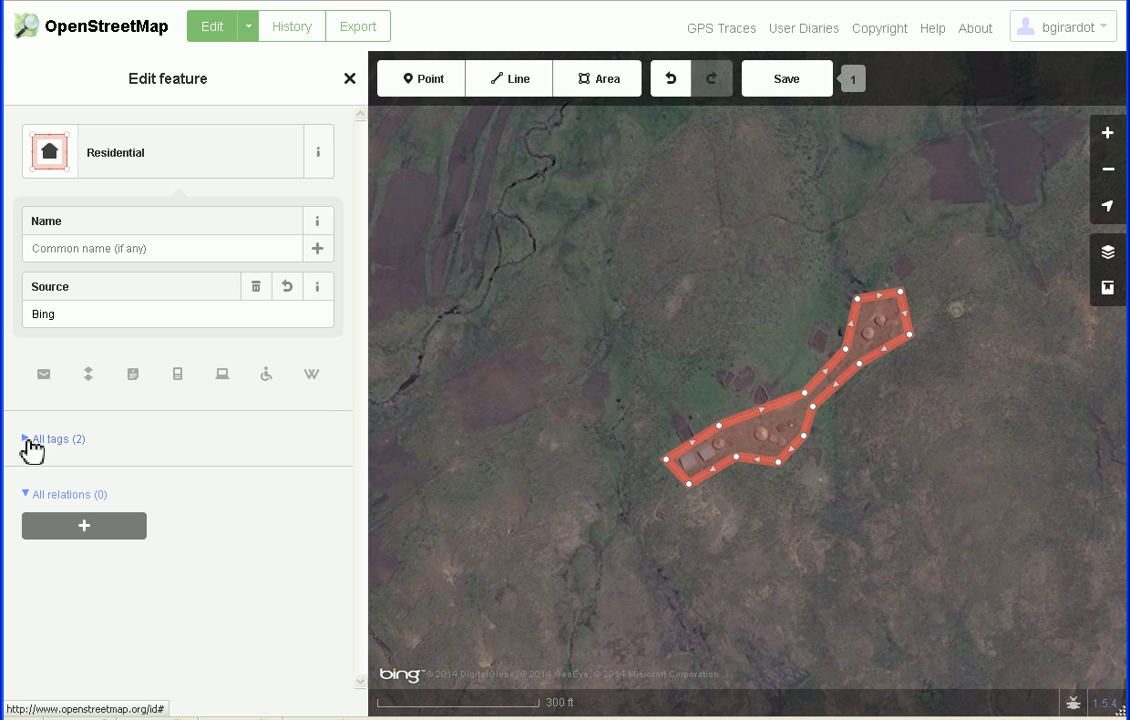
click(50, 443)
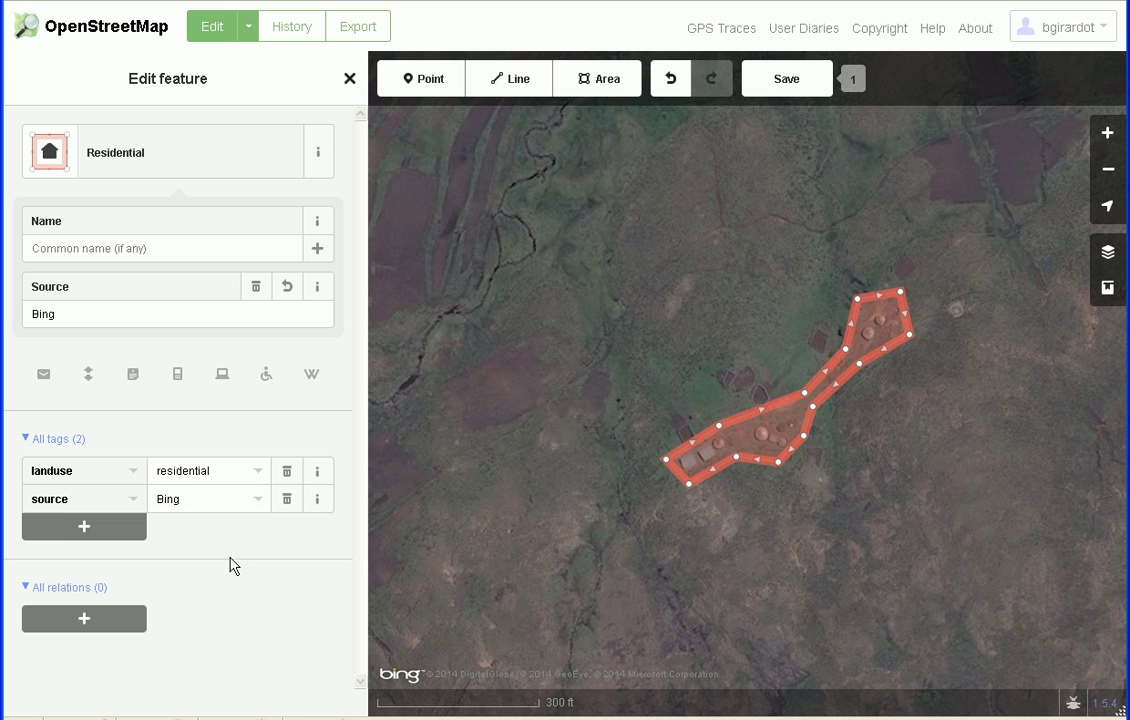
- Add a new tag with the key fixme to the residential area
click(86, 528)
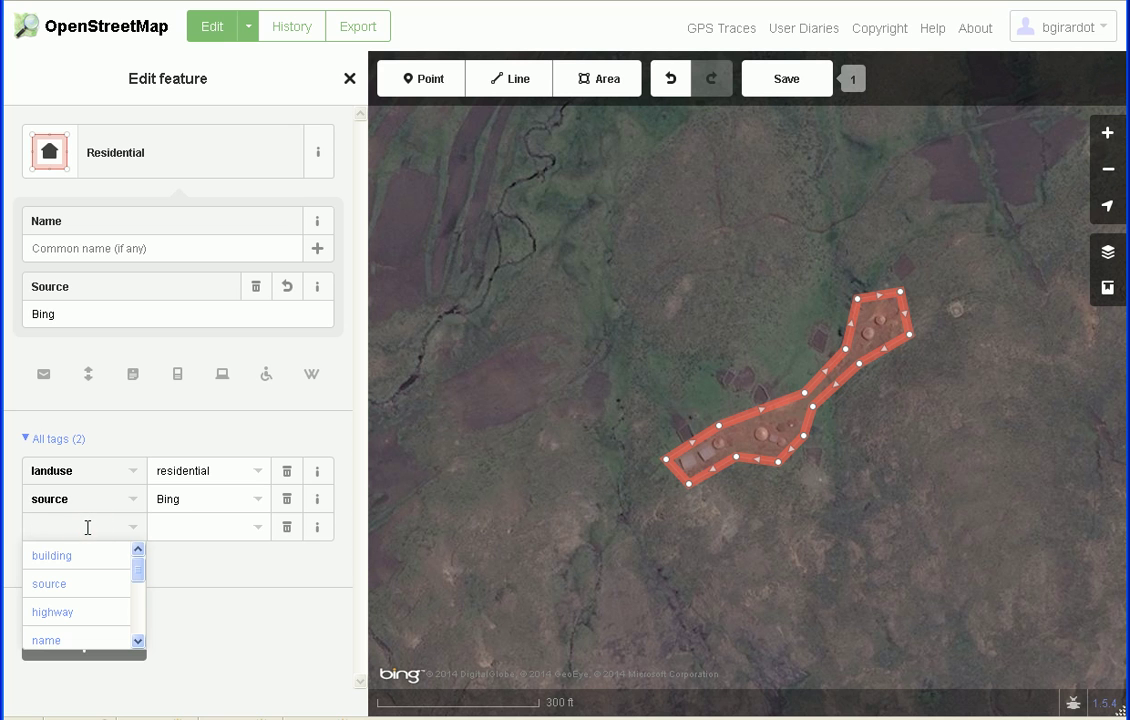
mouse_move(144, 576)
mouse_down()
mouse_move(139, 634)
mouse_move(142, 558)
mouse_up()
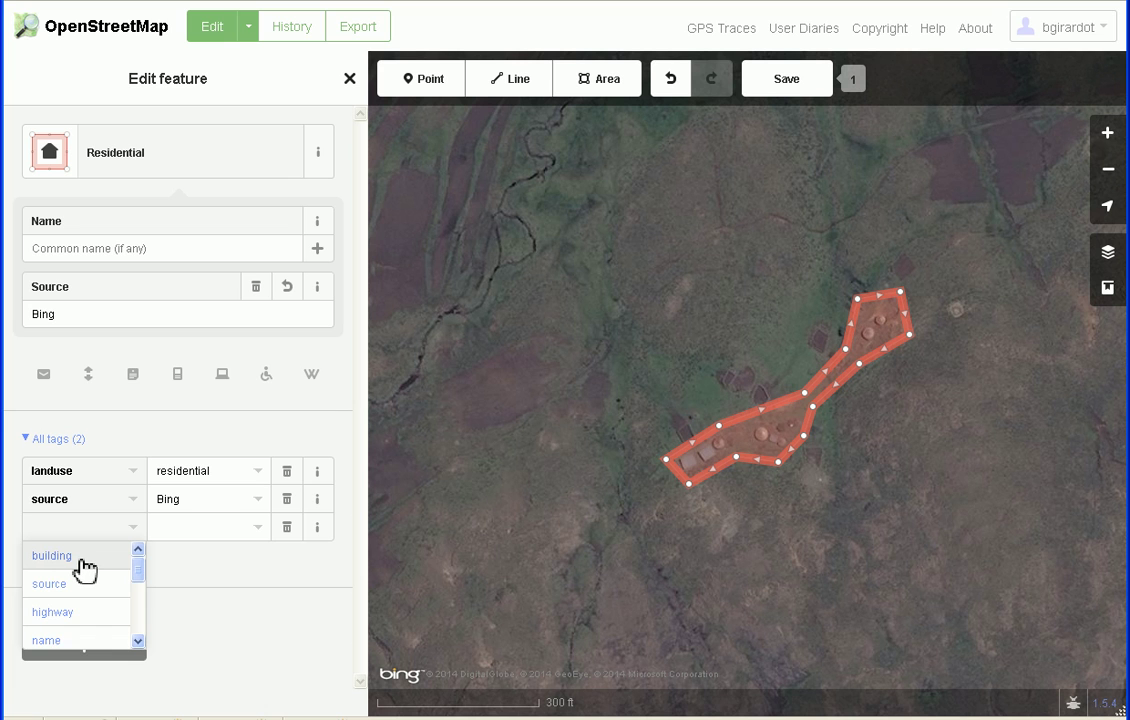
mouse_move(140, 575)
mouse_down()
mouse_move(141, 633)
mouse_move(144, 561)
mouse_up()
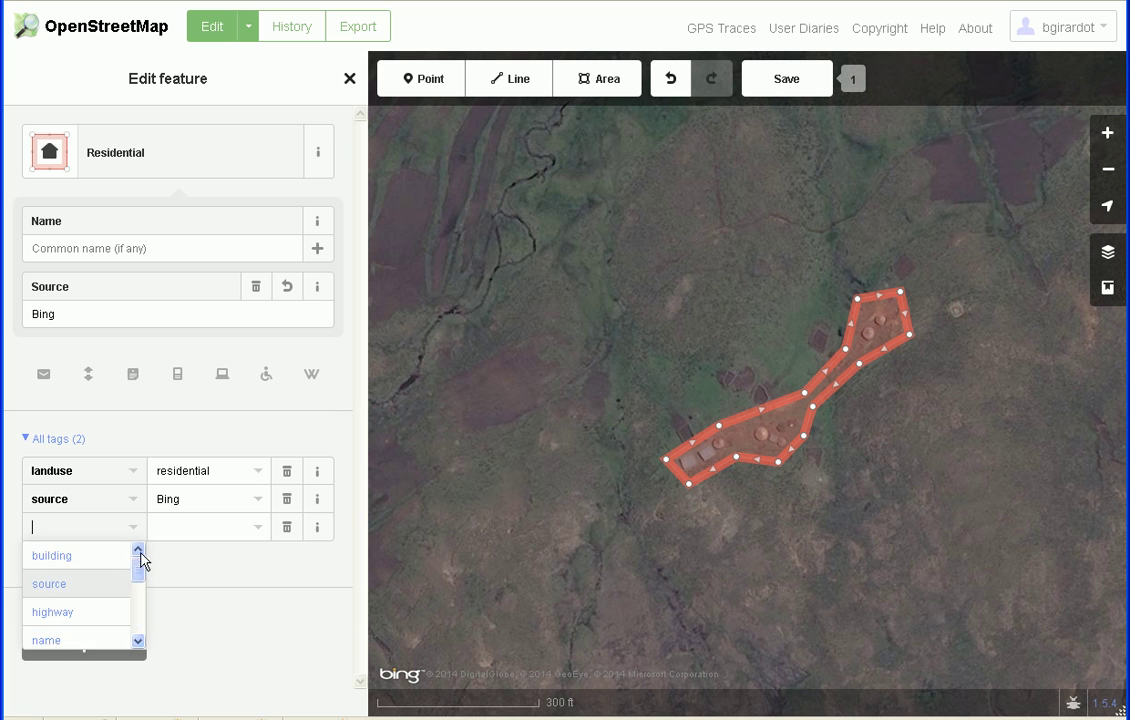
click(86, 527)
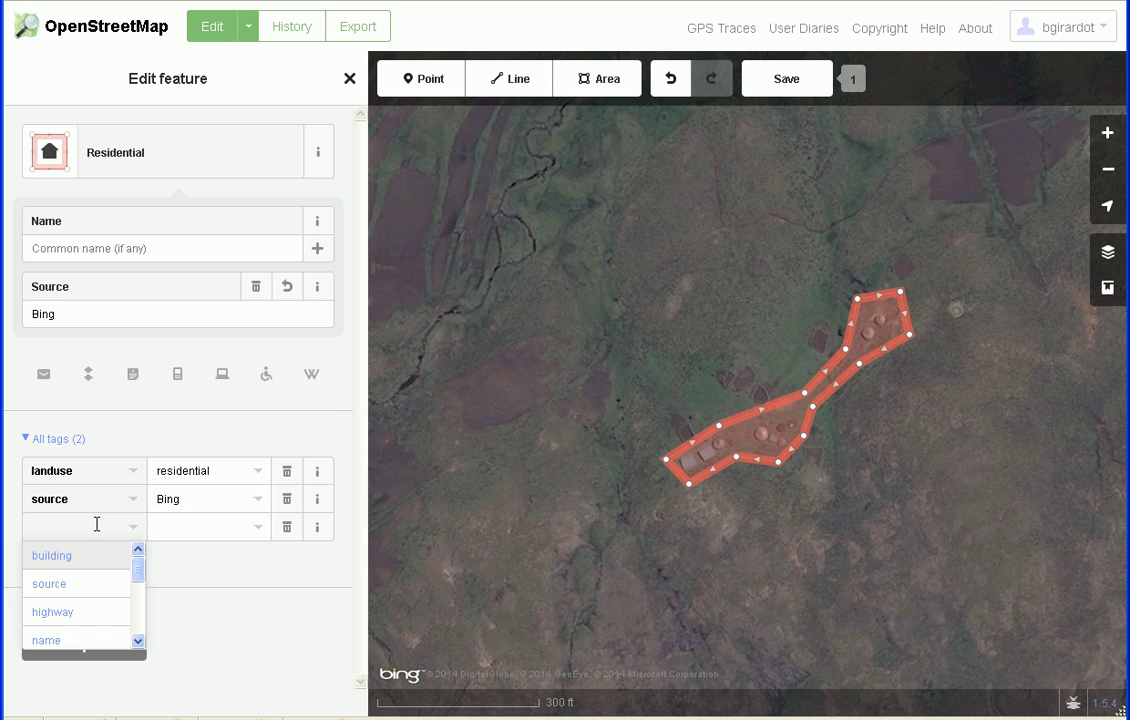
mouse_move(139, 578)
mouse_down()
mouse_move(141, 651)
mouse_move(126, 562)
mouse_up()
text(fix)
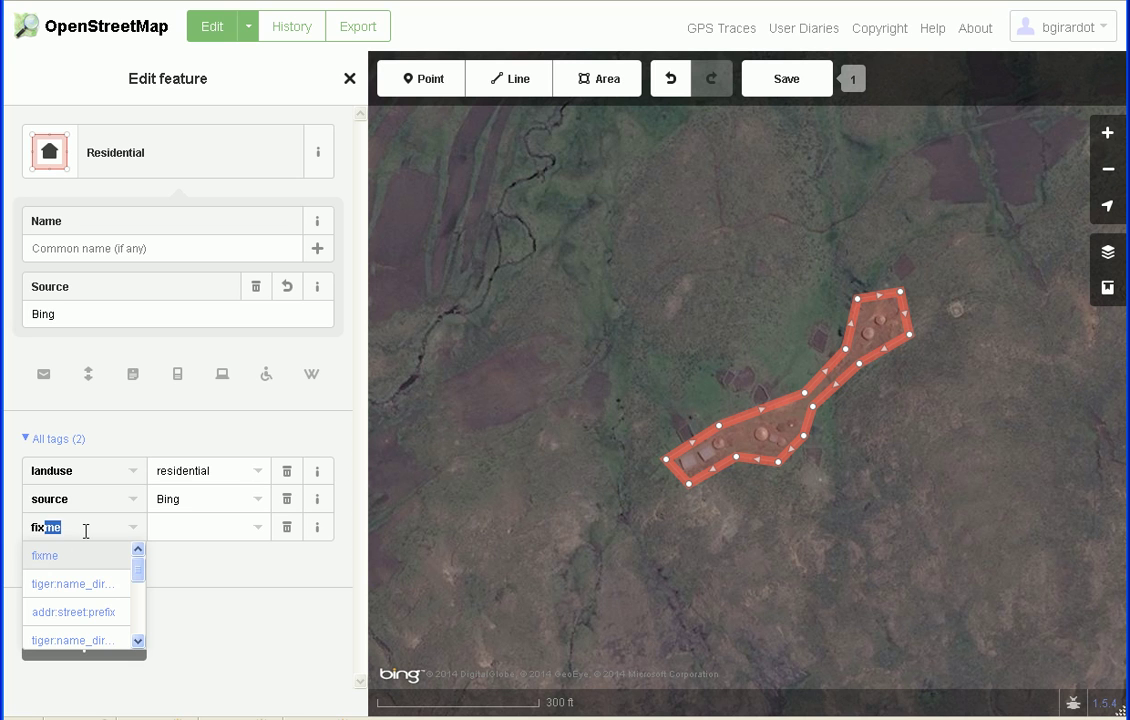
text(me)
key(Tab)
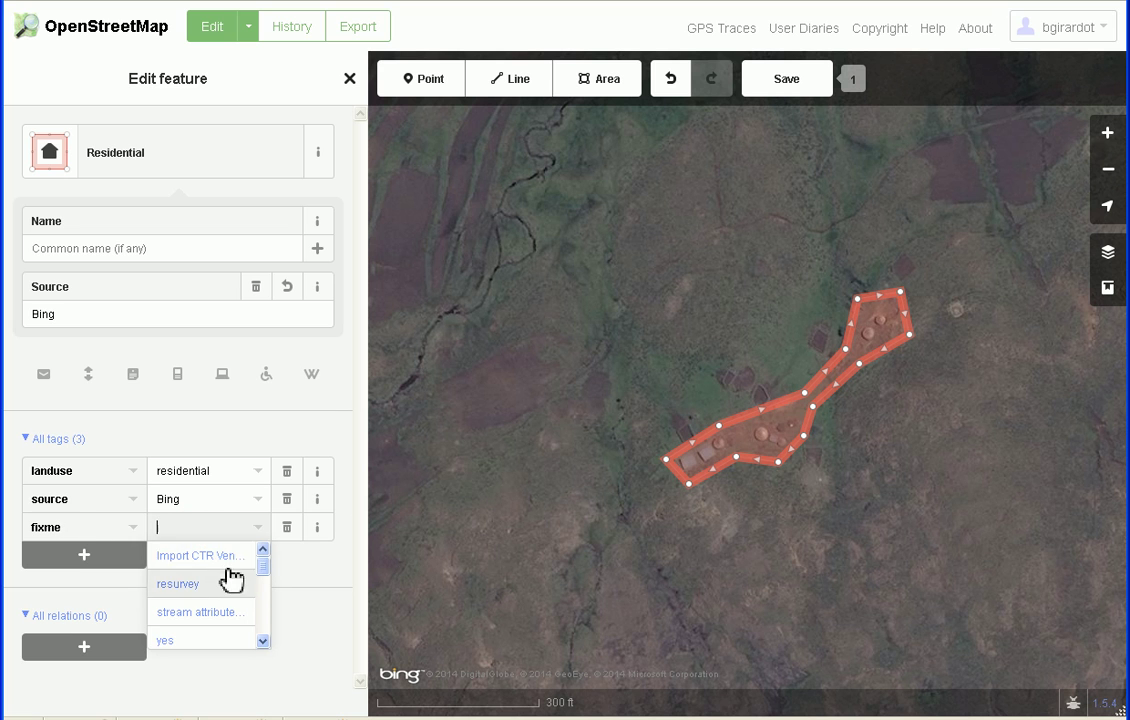
- Look through the suggested fixme values, set the value to "Confirm residential" and deselect the area
click(264, 568)
drag(264, 568, 265, 640)
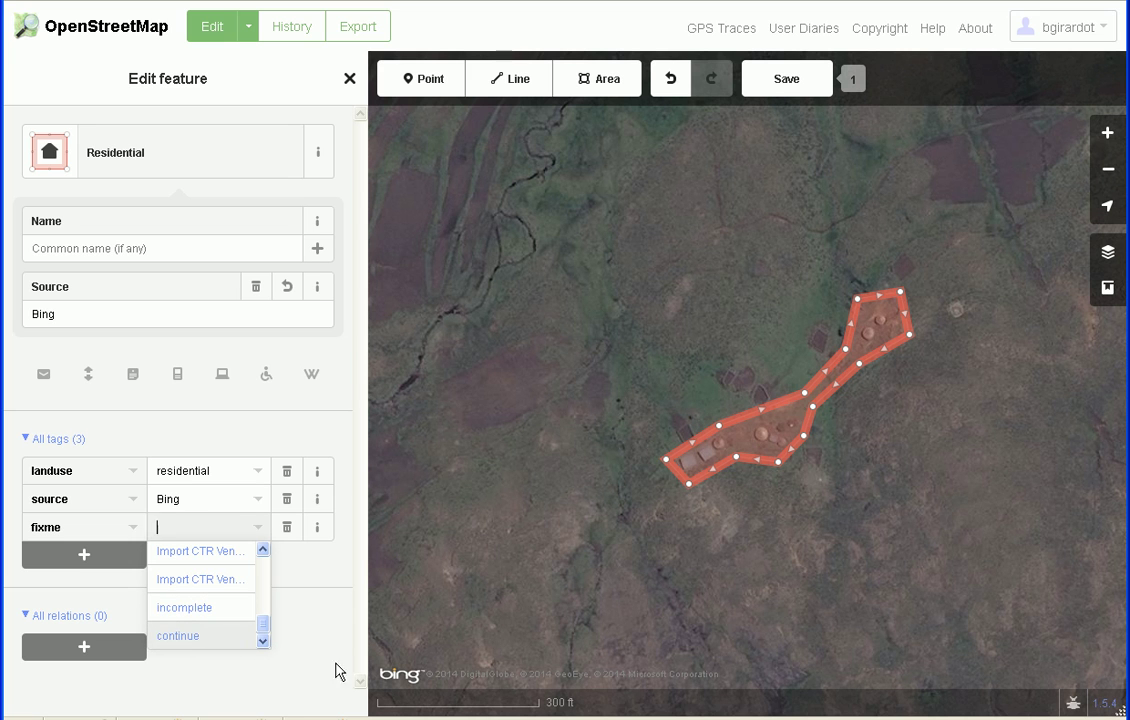
mouse_move(265, 633)
mouse_down()
mouse_move(266, 623)
mouse_move(263, 643)
mouse_up()
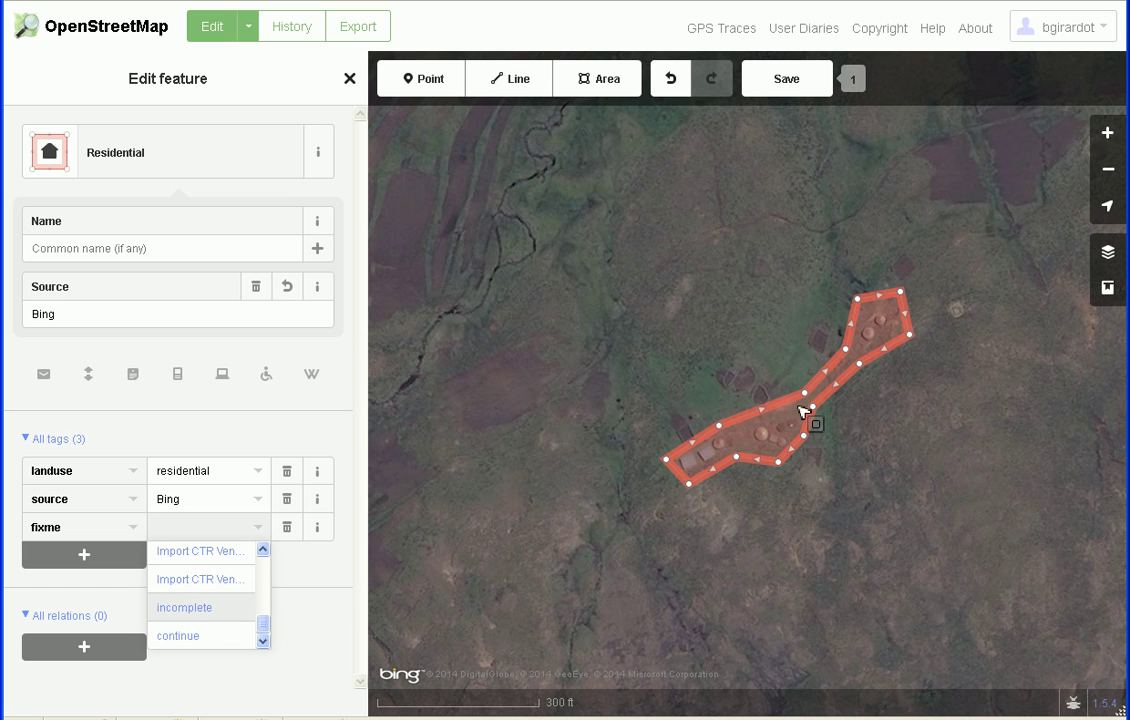
drag(265, 633, 266, 566)
click(208, 527)
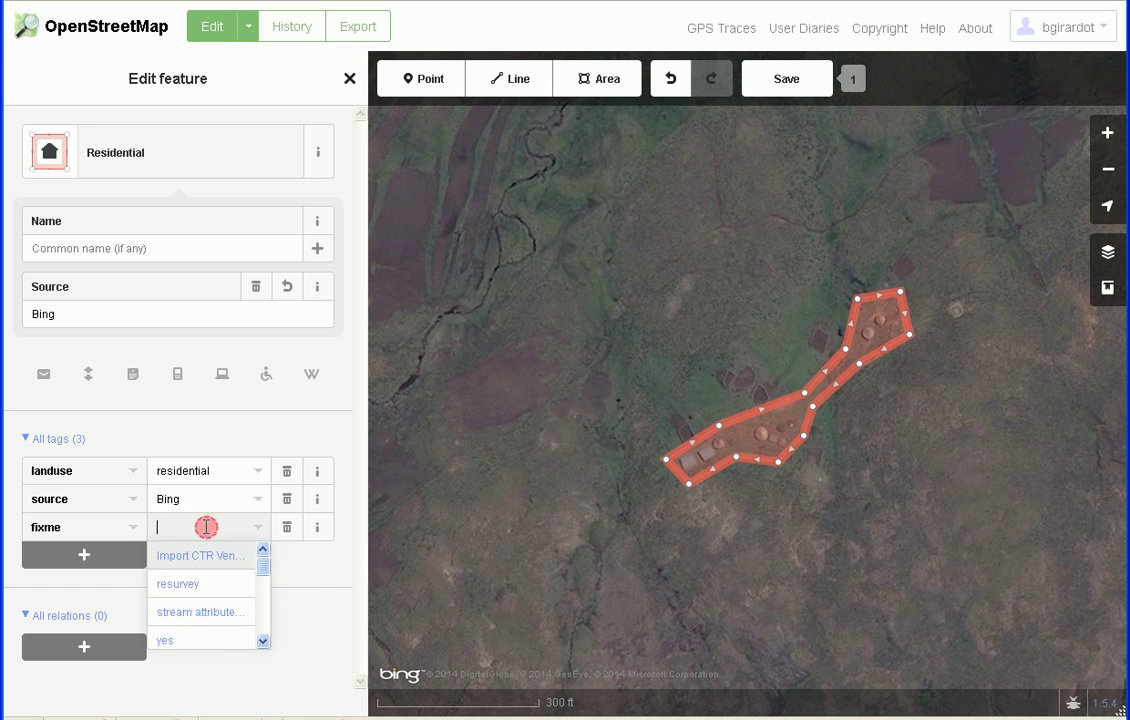
text(Conf)
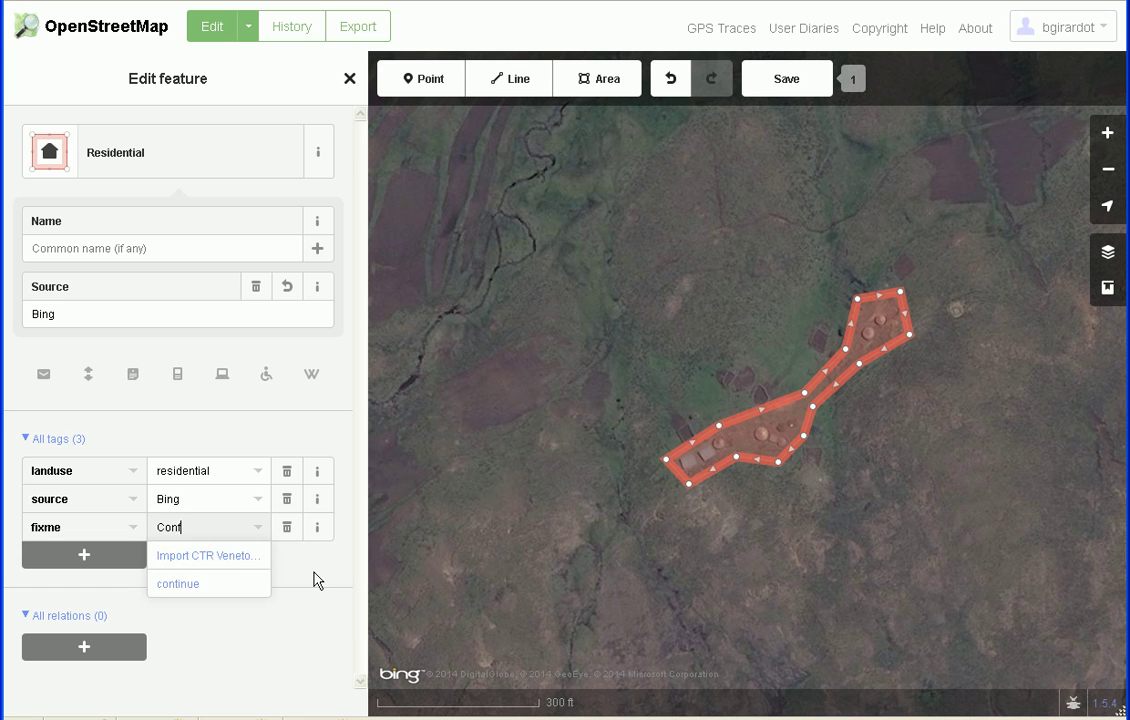
text(irm residential)
click(316, 575)
click(282, 632)
click(539, 584)
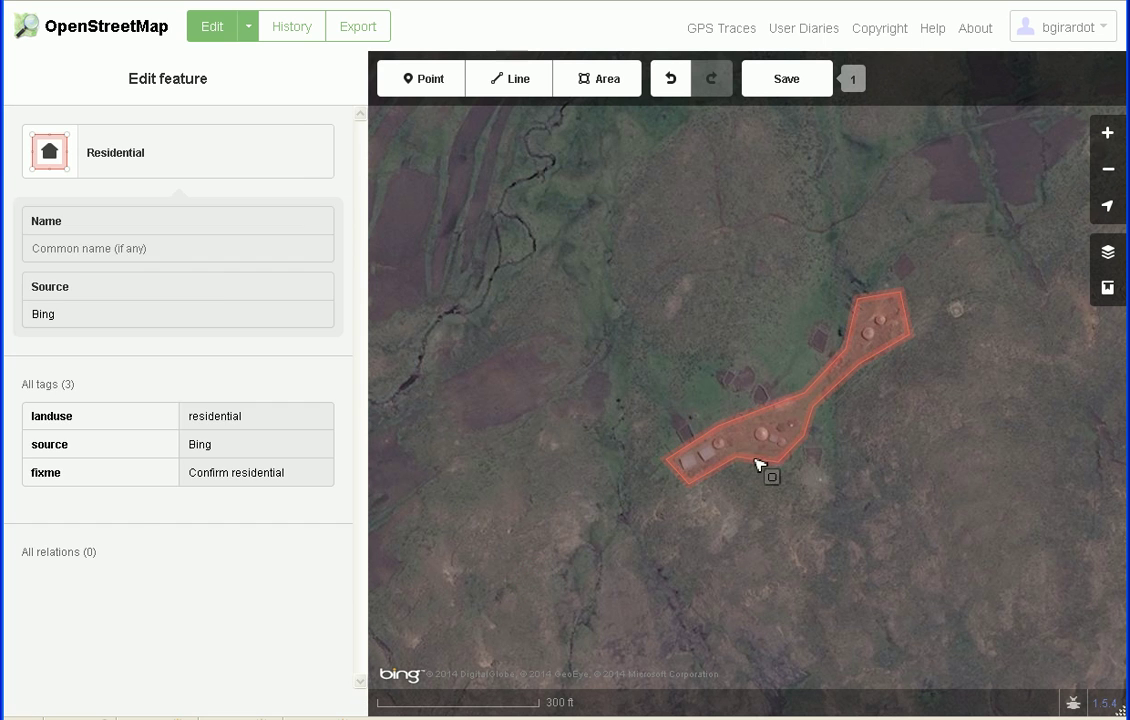
- Reselect the residential area and delete its fixme tag
click(752, 457)
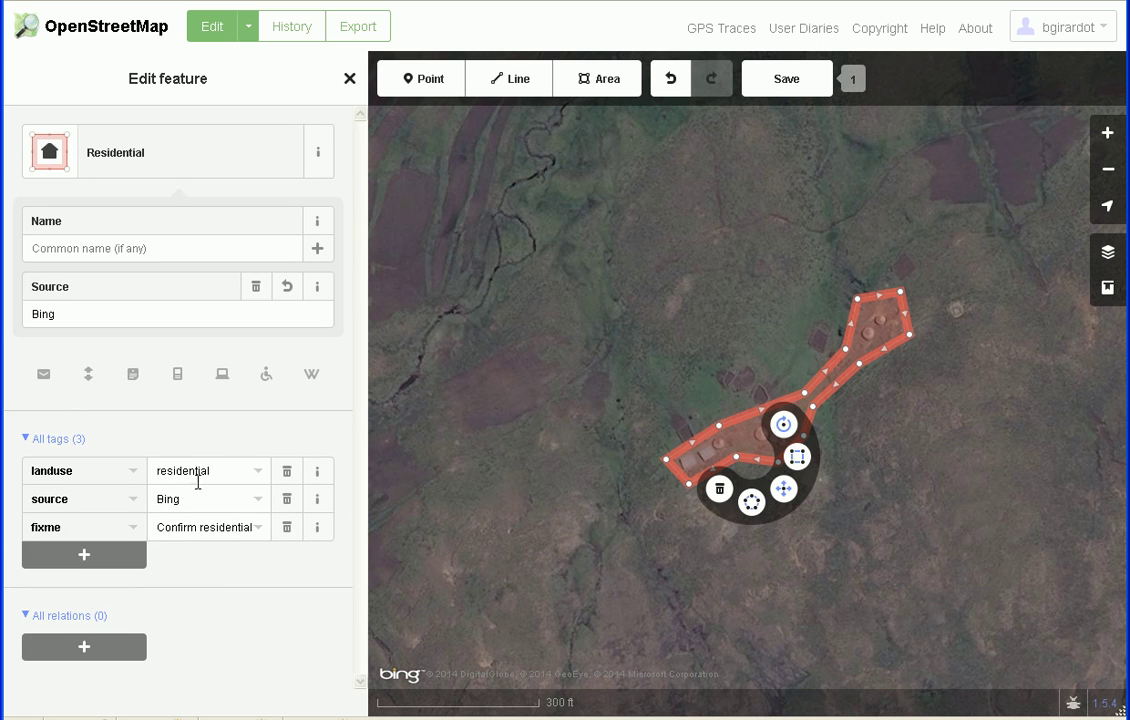
click(580, 524)
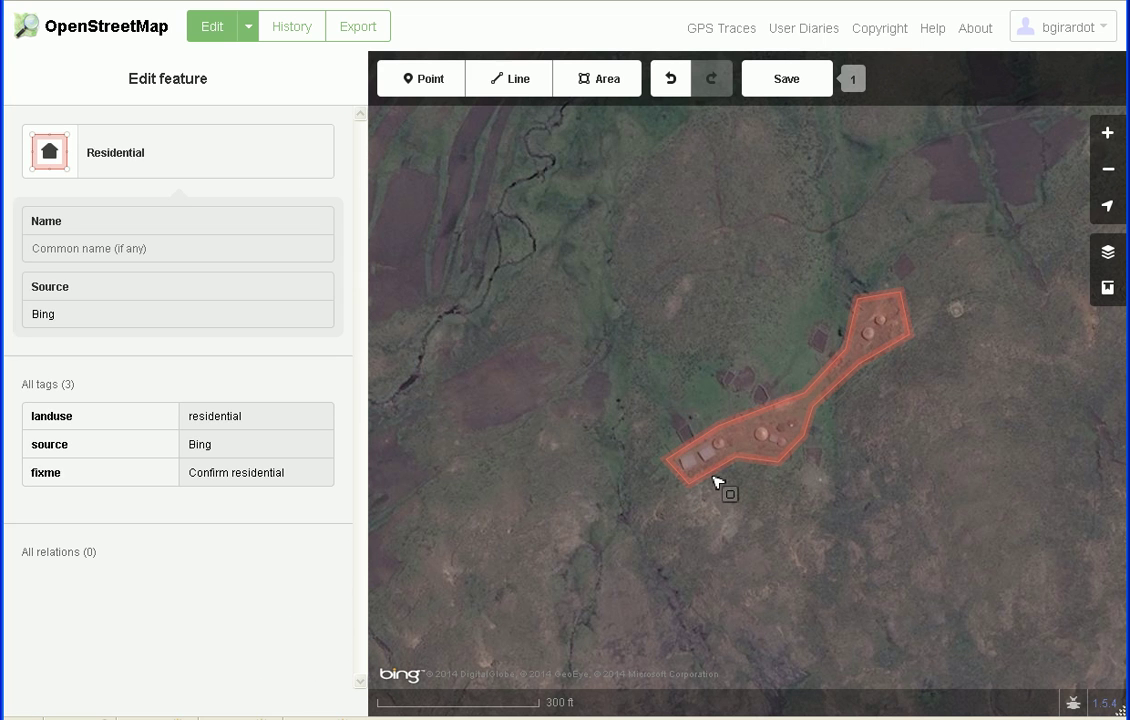
click(717, 477)
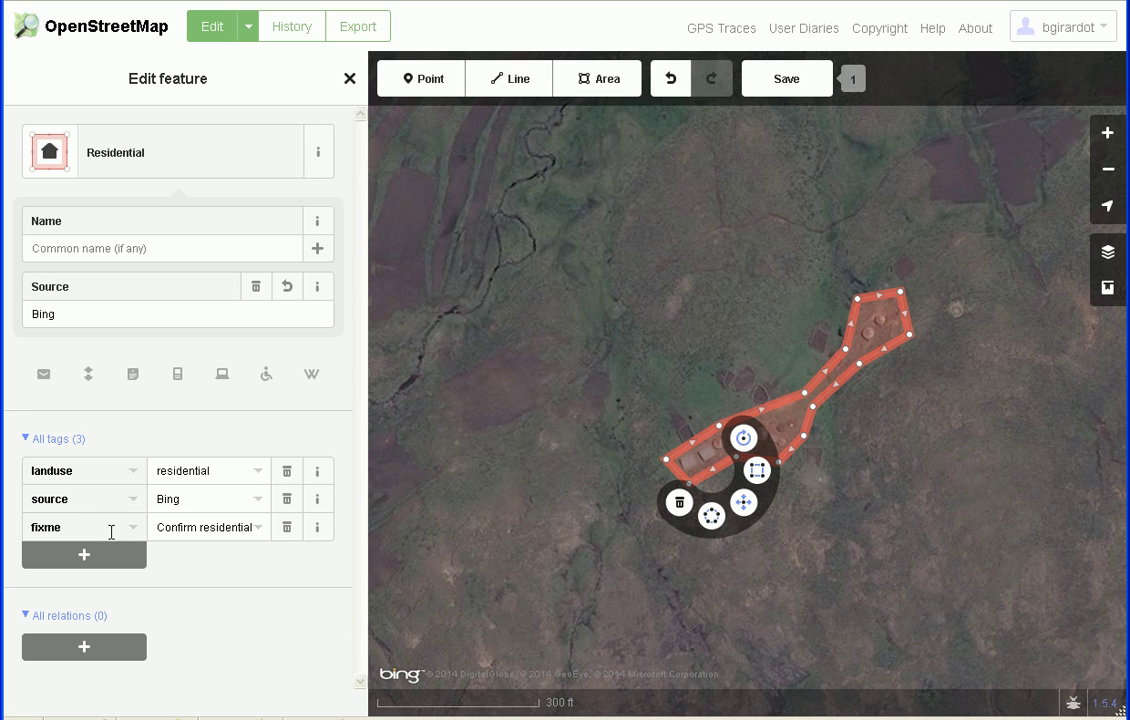
click(287, 530)
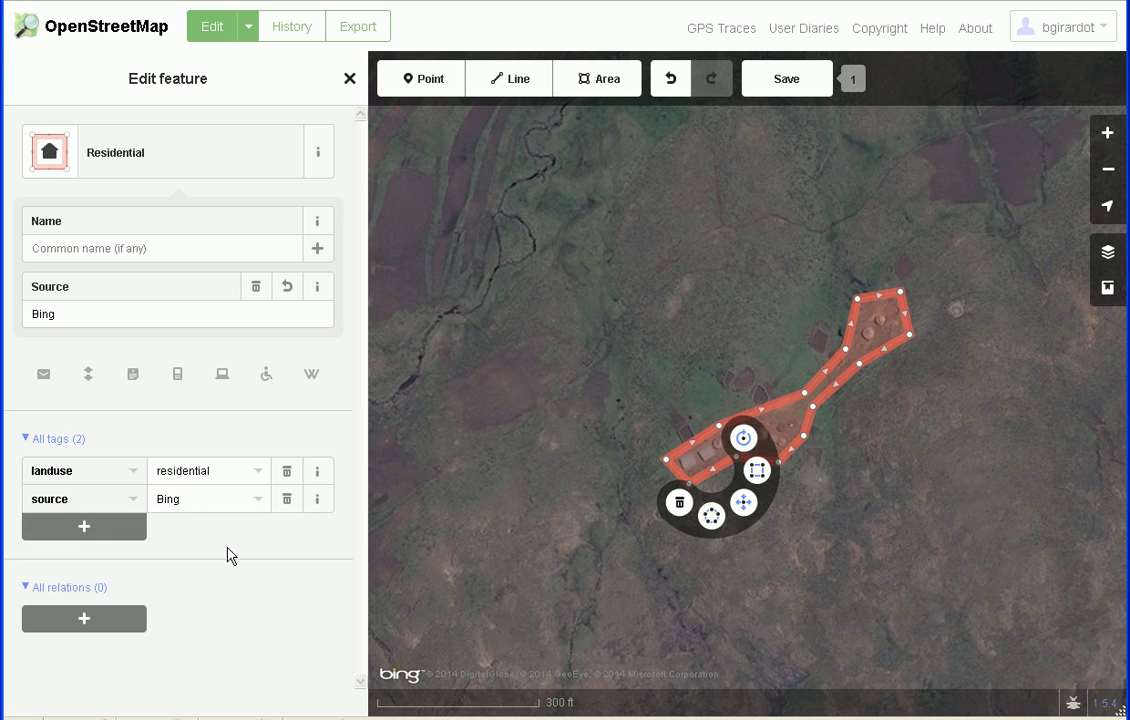
click(553, 546)
click(776, 466)
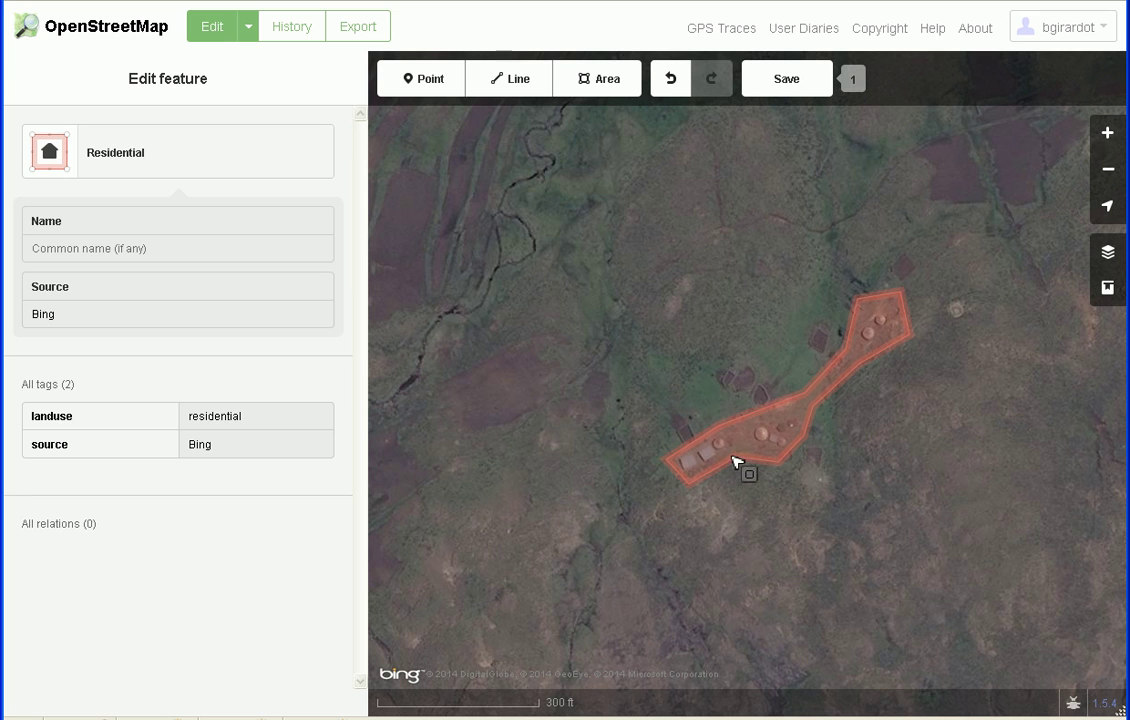
click(732, 461)
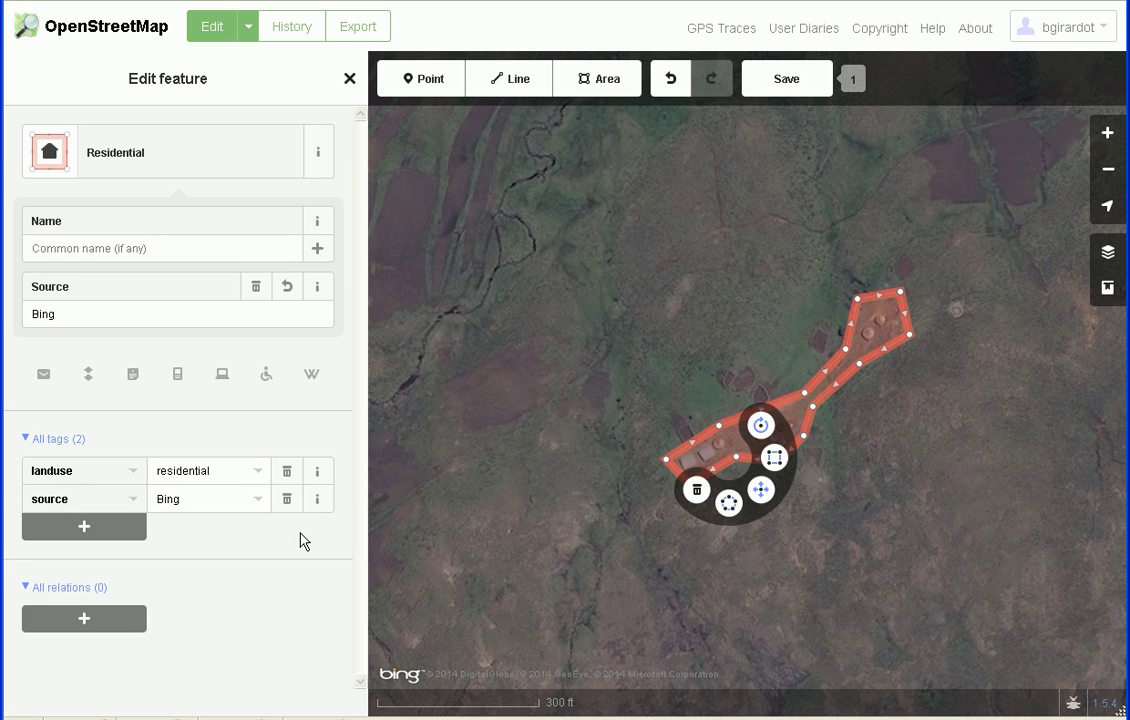
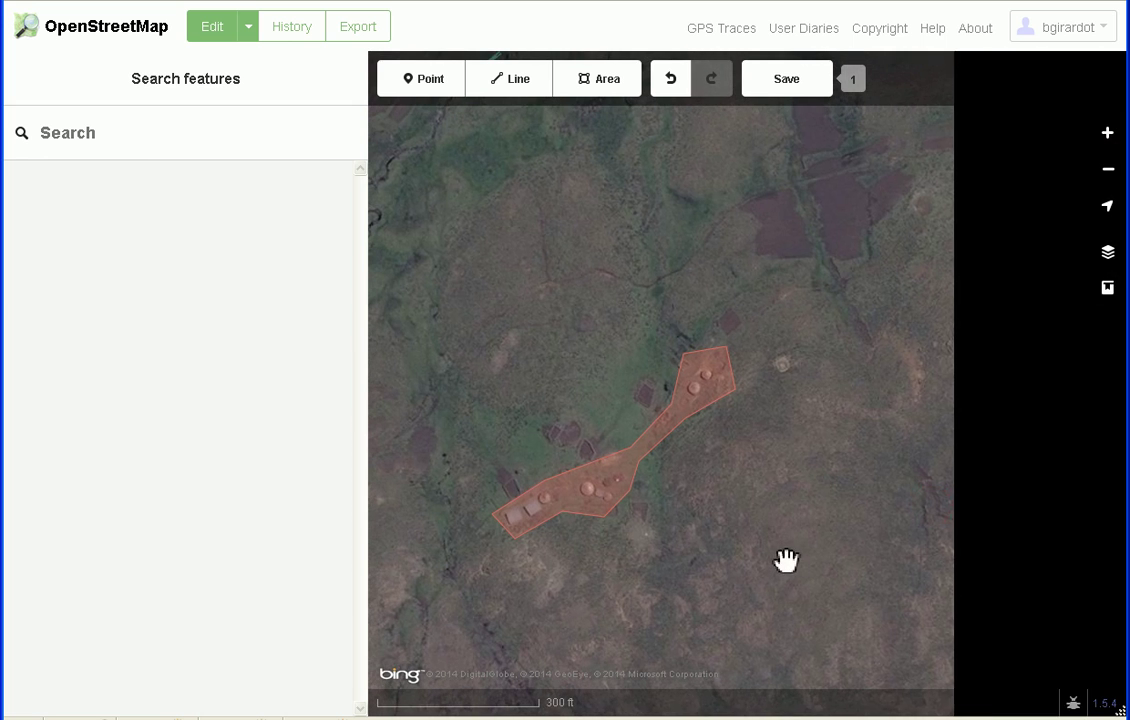
drag(883, 504, 906, 395)
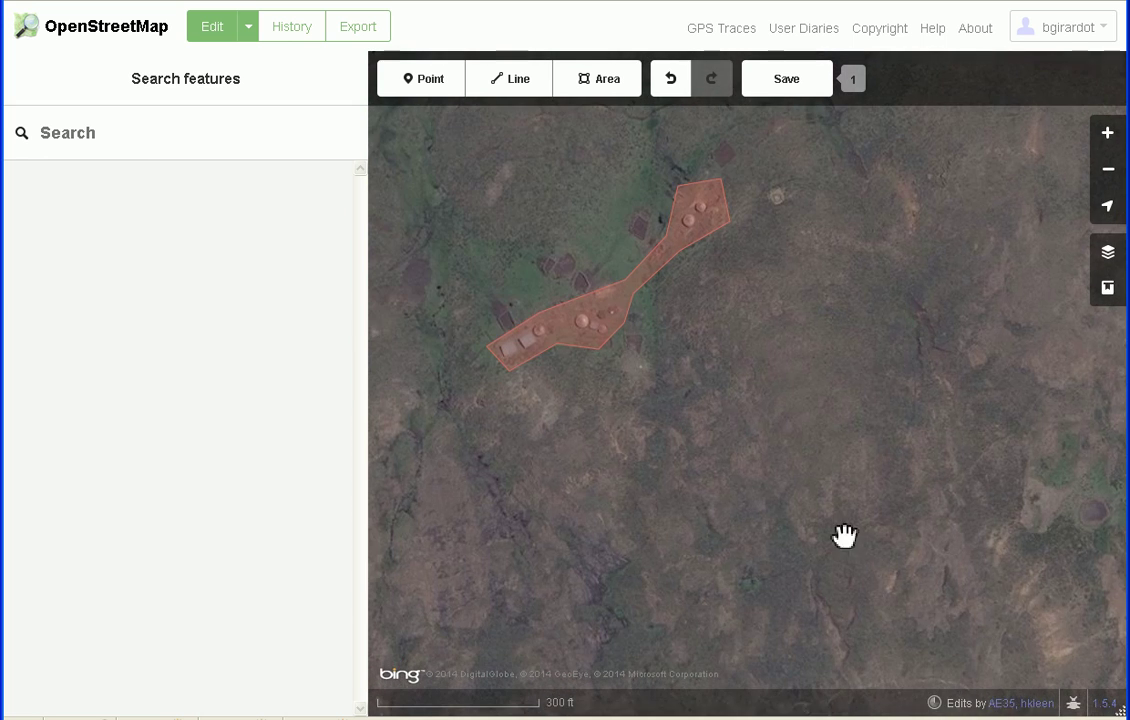
drag(688, 562, 860, 391)
drag(585, 425, 777, 557)
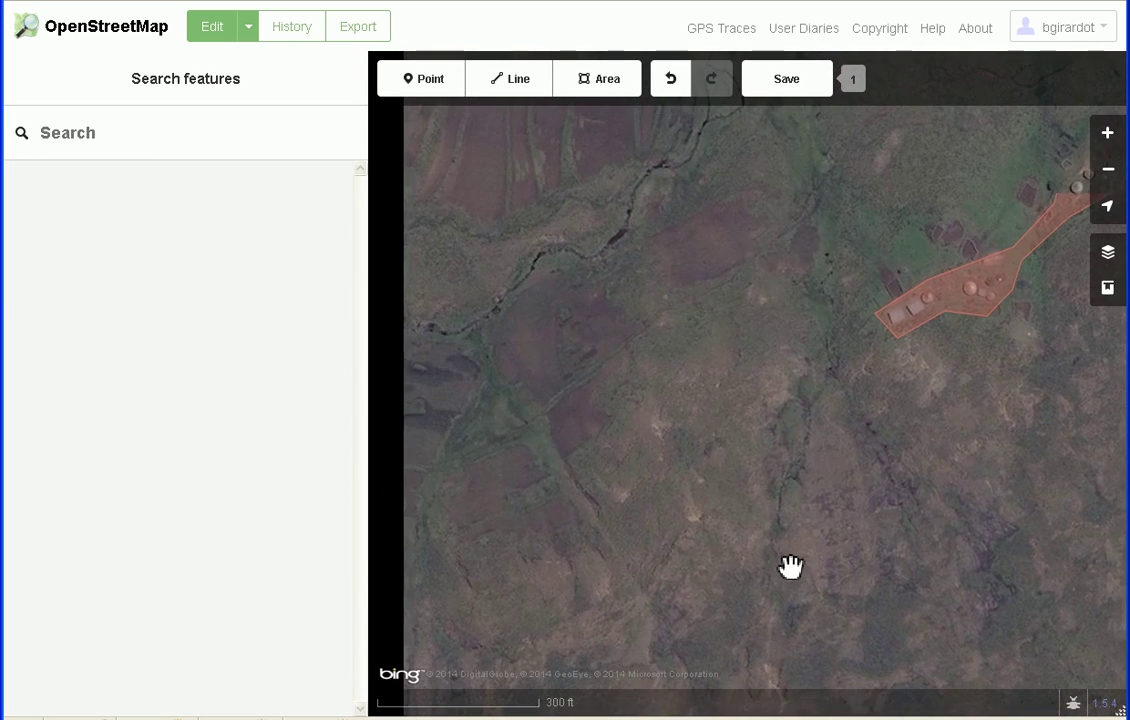
- Look over the Bing imagery surrounding the residential area, including the fields and streams around it
drag(623, 404, 643, 583)
drag(831, 350, 623, 578)
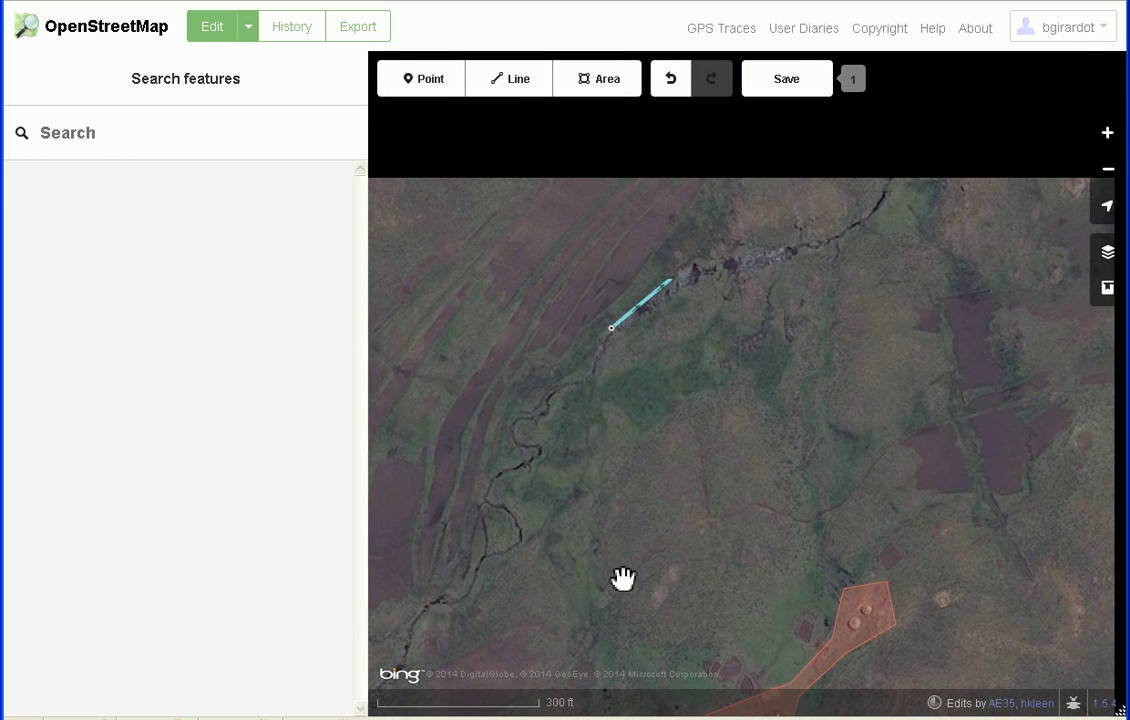
drag(926, 537, 565, 472)
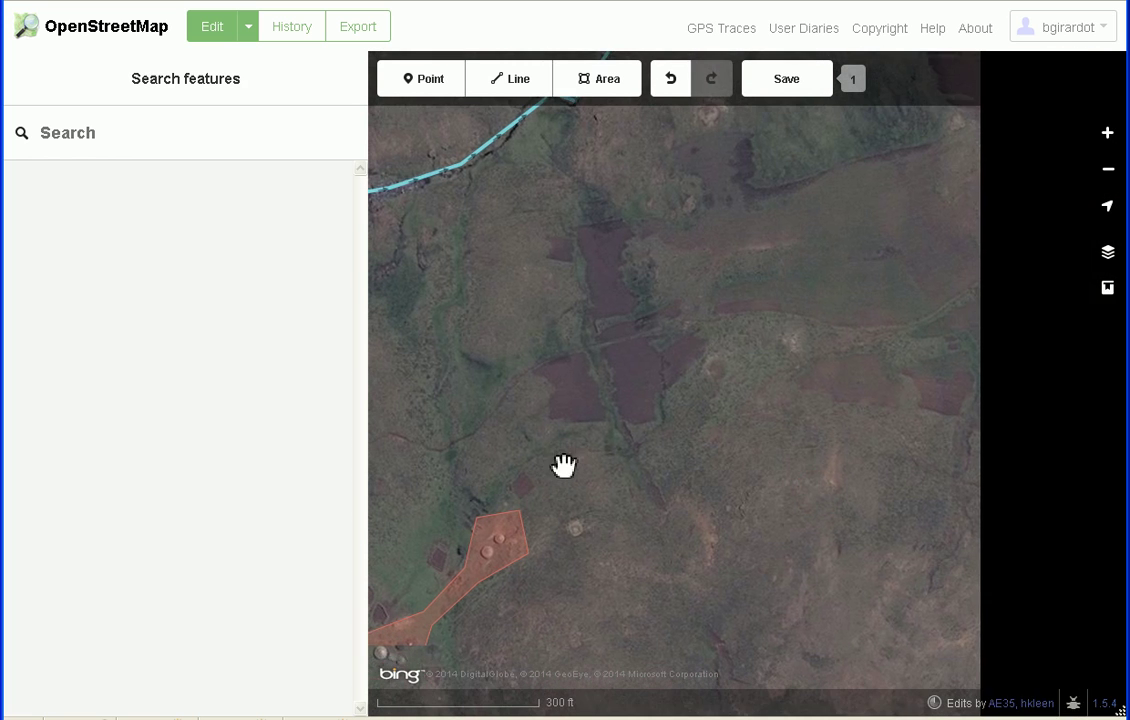
drag(714, 551, 766, 404)
drag(638, 507, 815, 454)
drag(717, 484, 809, 444)
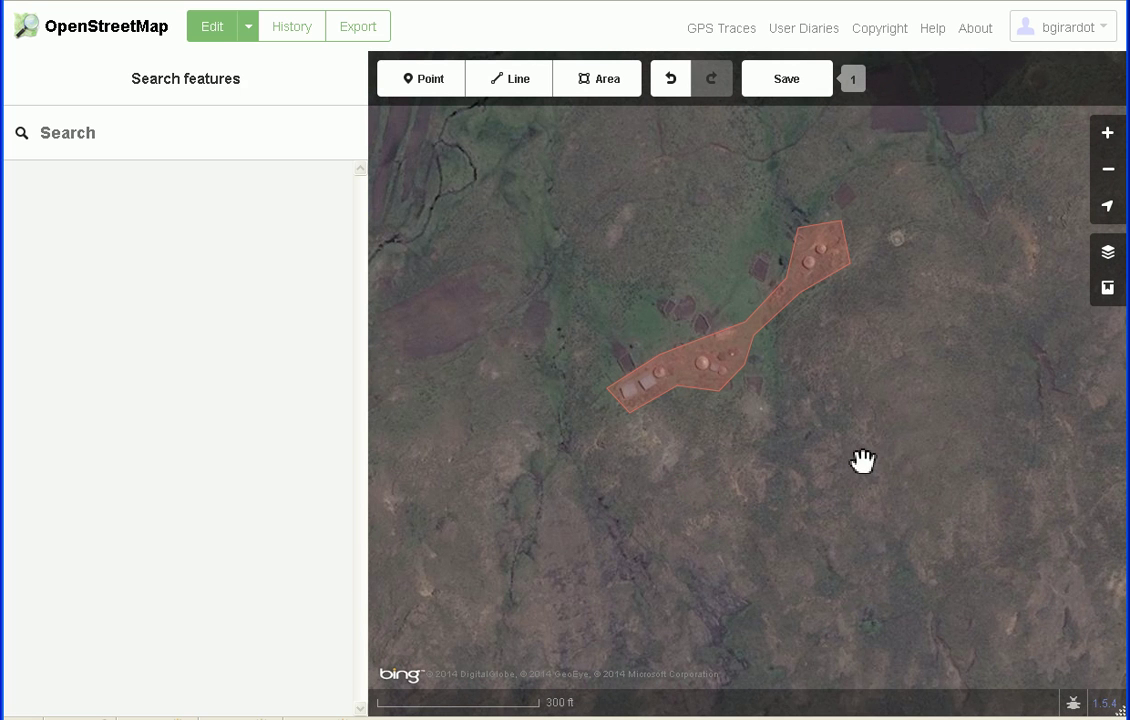
- Draw a four-cornered area on the open ground southeast of the residential area
click(660, 365)
click(590, 80)
click(824, 411)
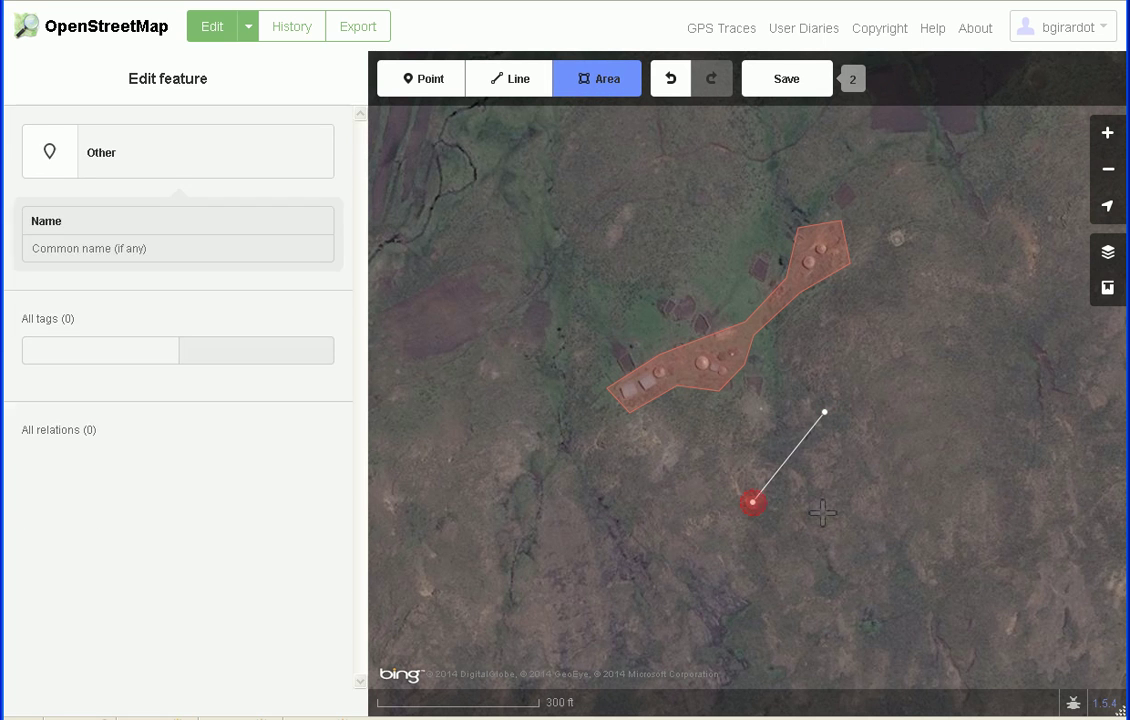
click(752, 501)
click(947, 513)
click(920, 411)
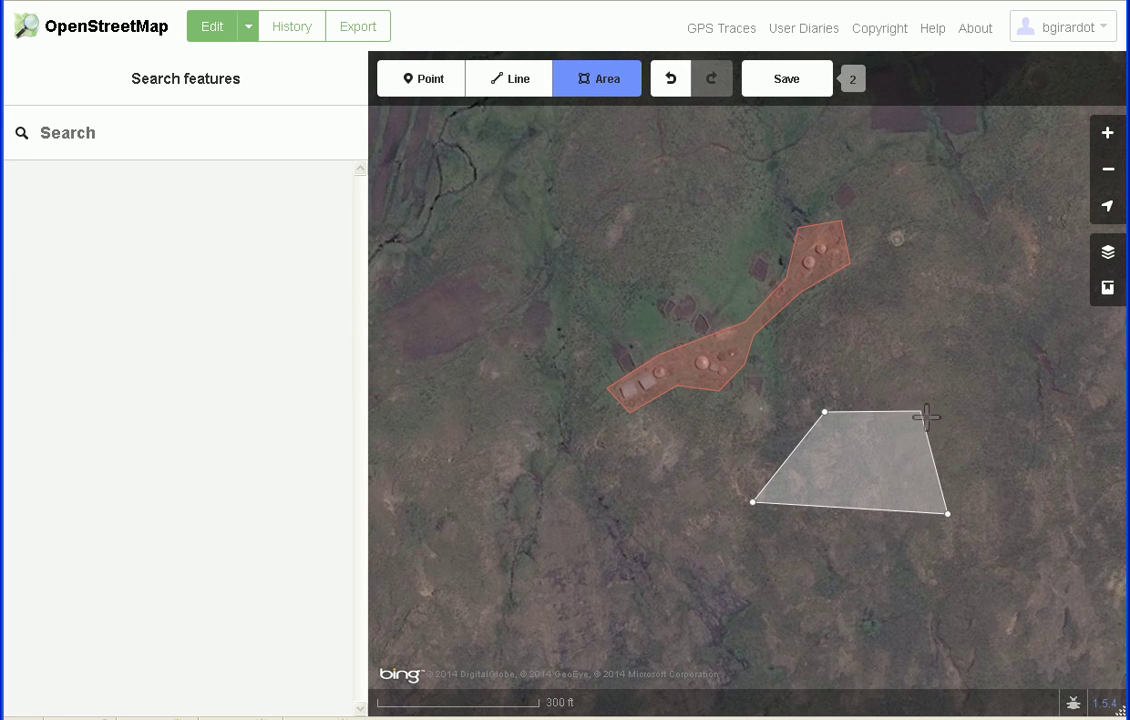
click(920, 411)
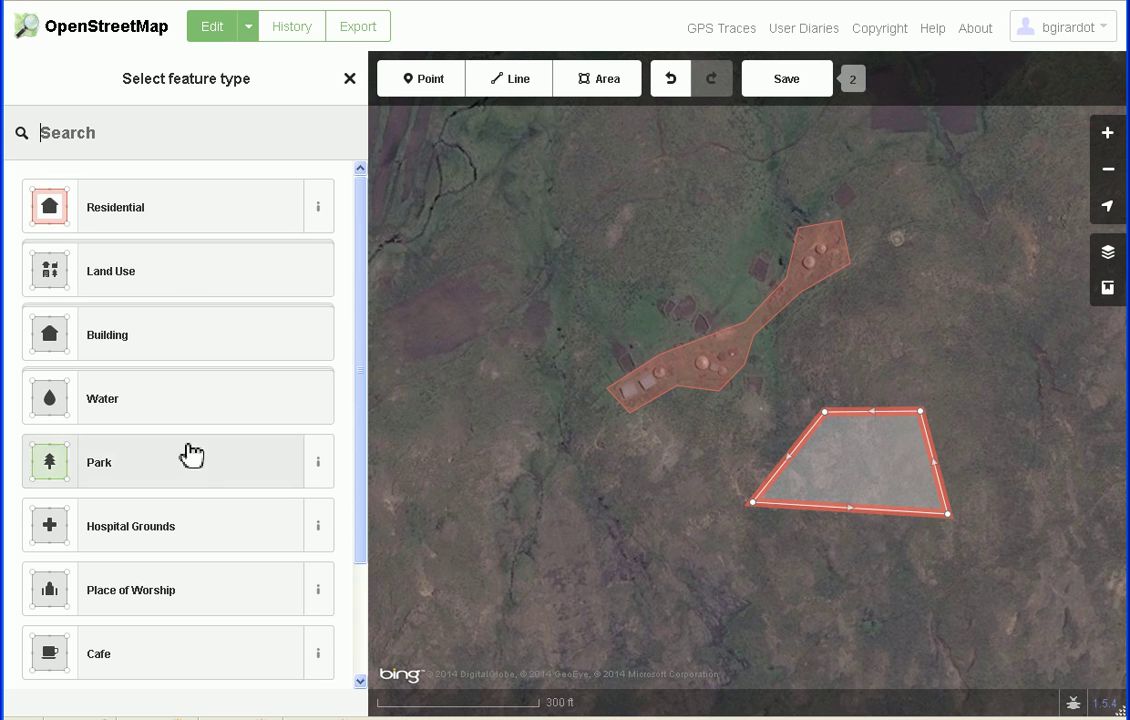
- Check the Land Use feature types and set the new four-cornered area's type to Residential
click(163, 286)
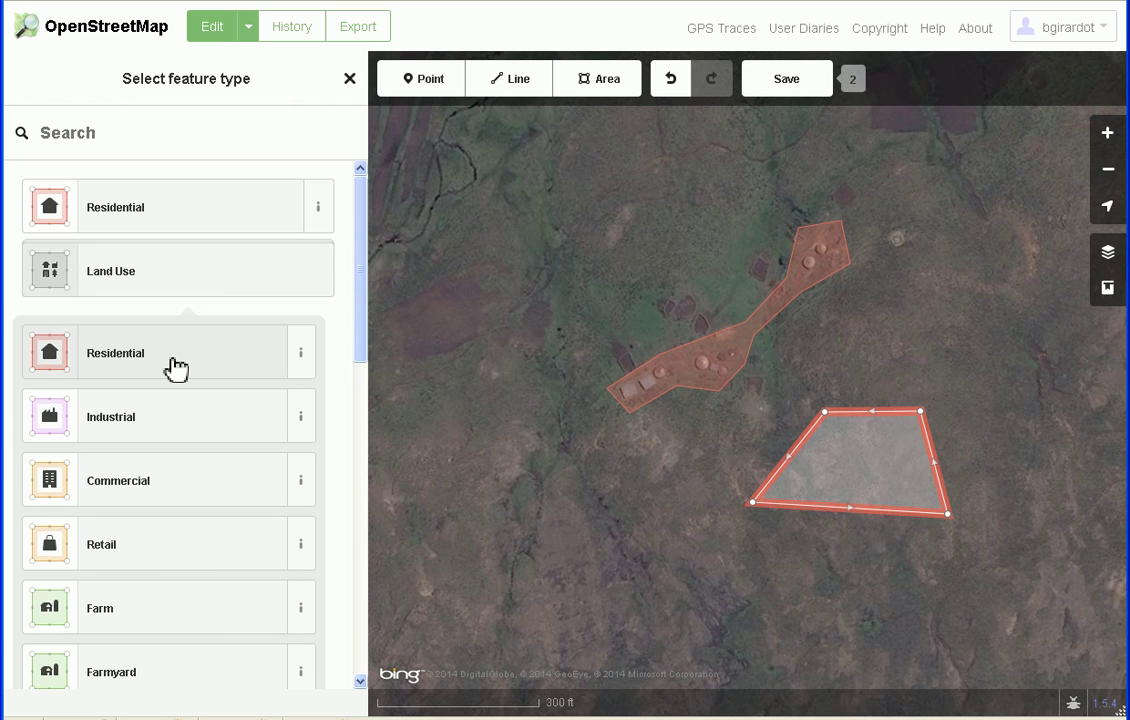
click(167, 281)
click(165, 277)
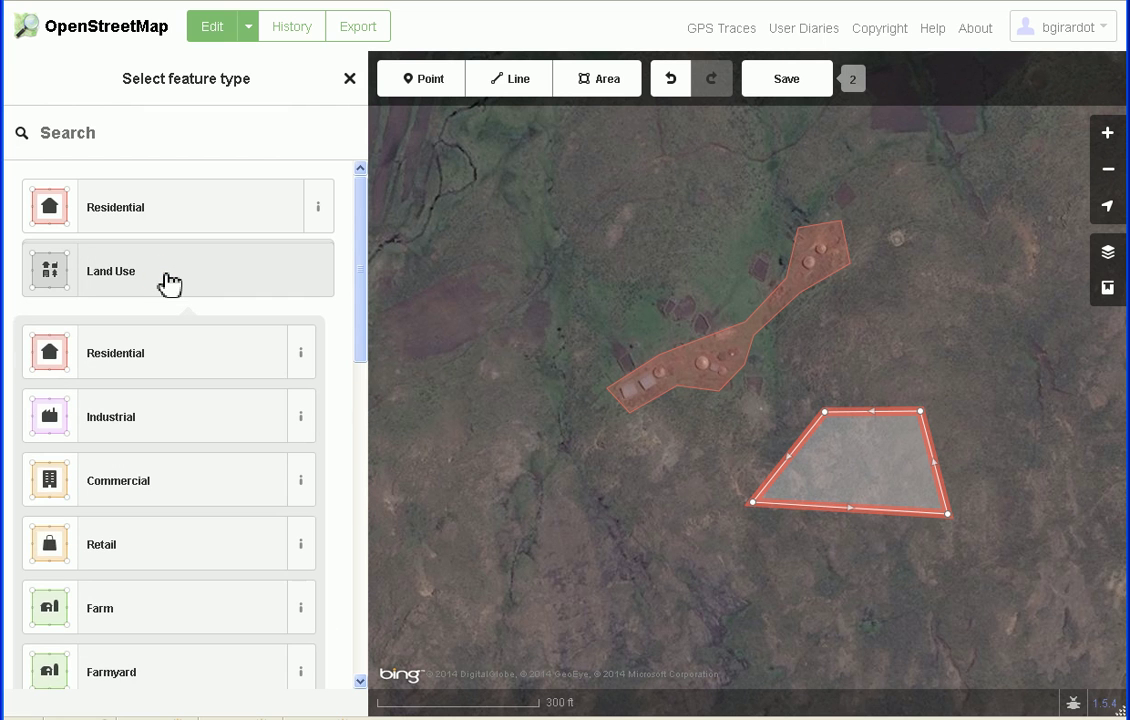
click(165, 277)
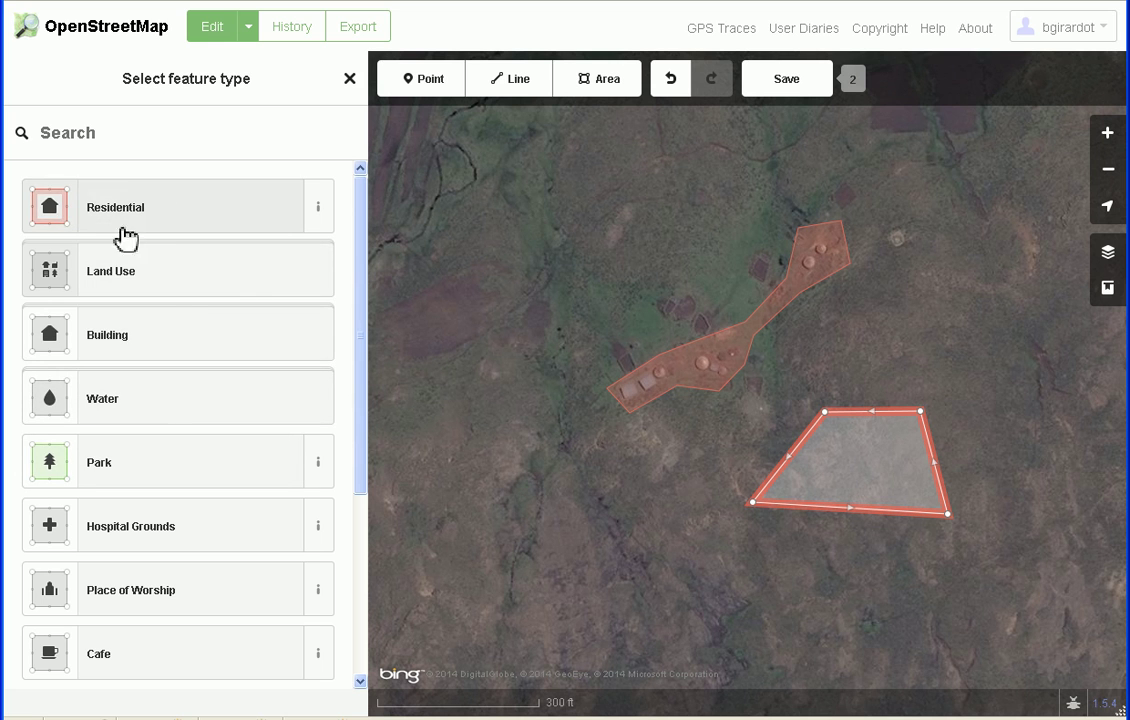
click(148, 212)
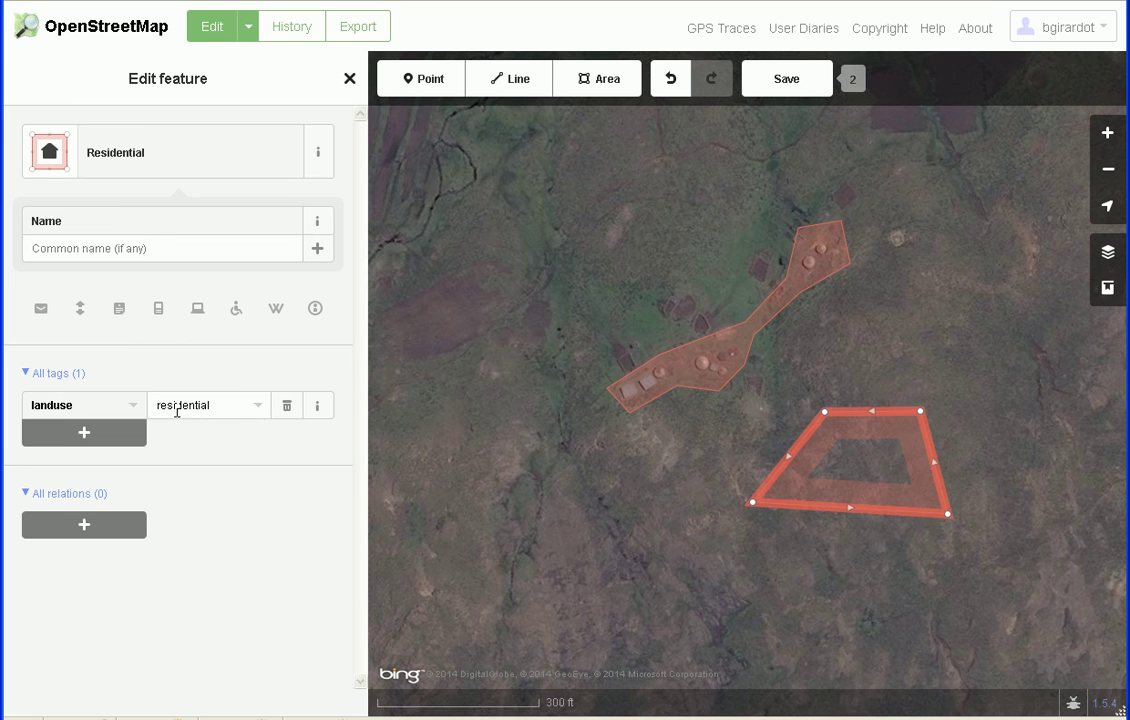
- Draw a triangular area on the open ground south of the settlement, west of the four-cornered area
drag(591, 506, 597, 506)
click(605, 78)
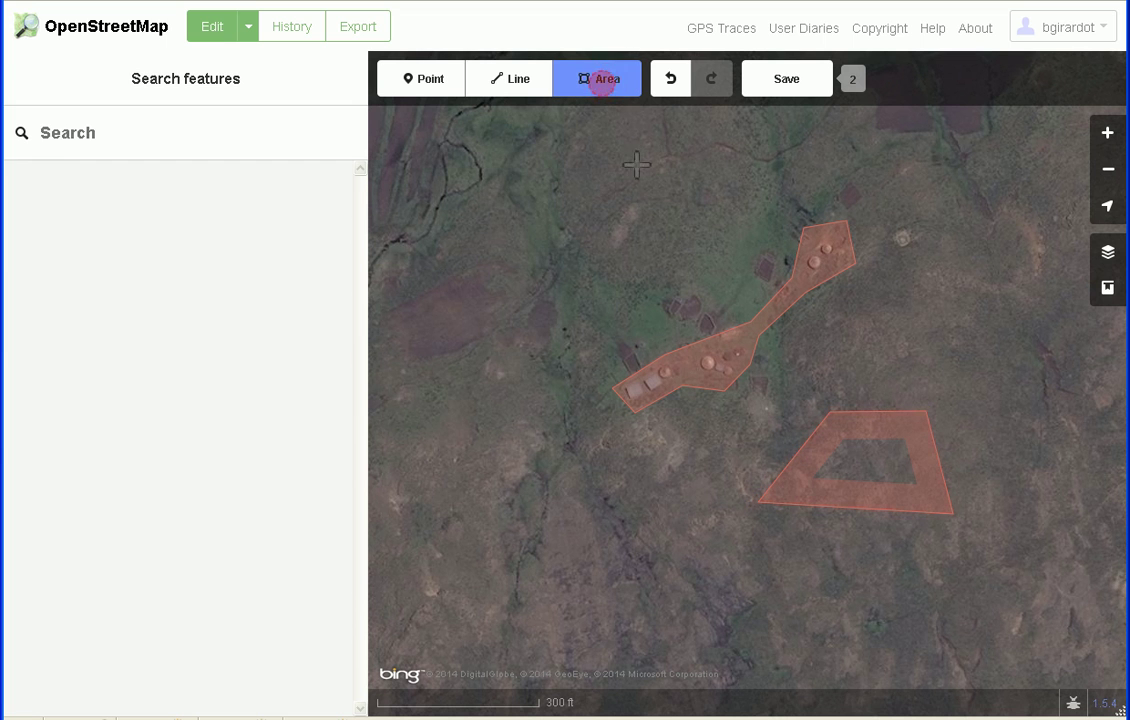
click(529, 469)
click(691, 585)
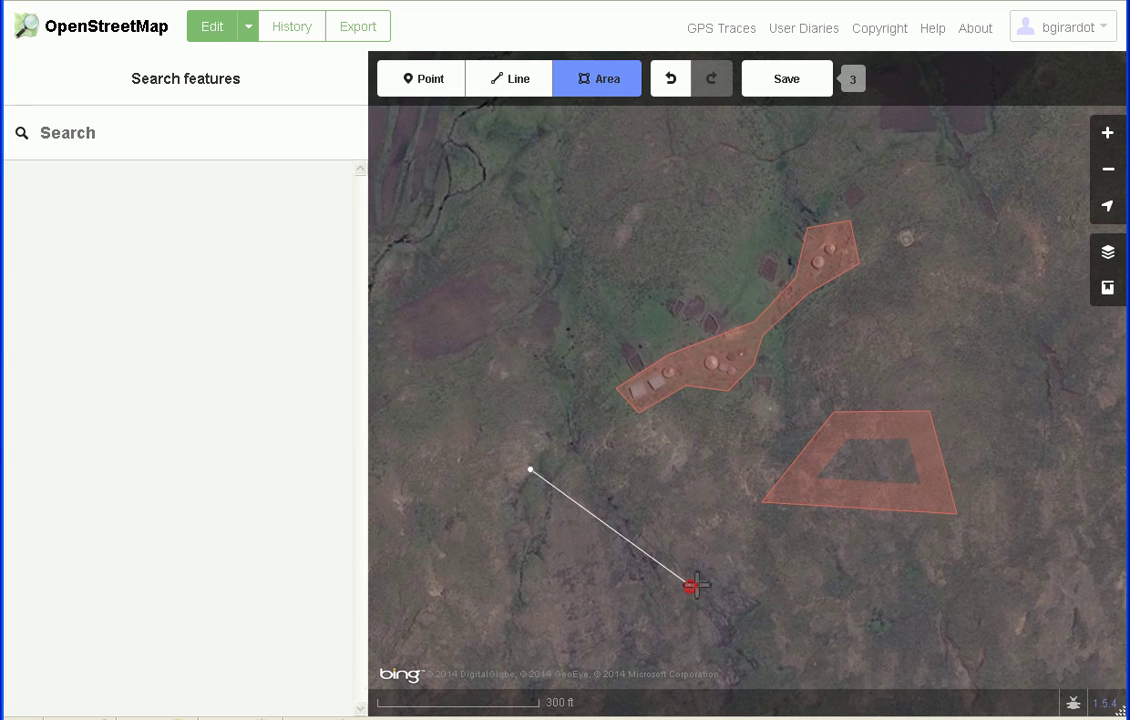
double_click(697, 469)
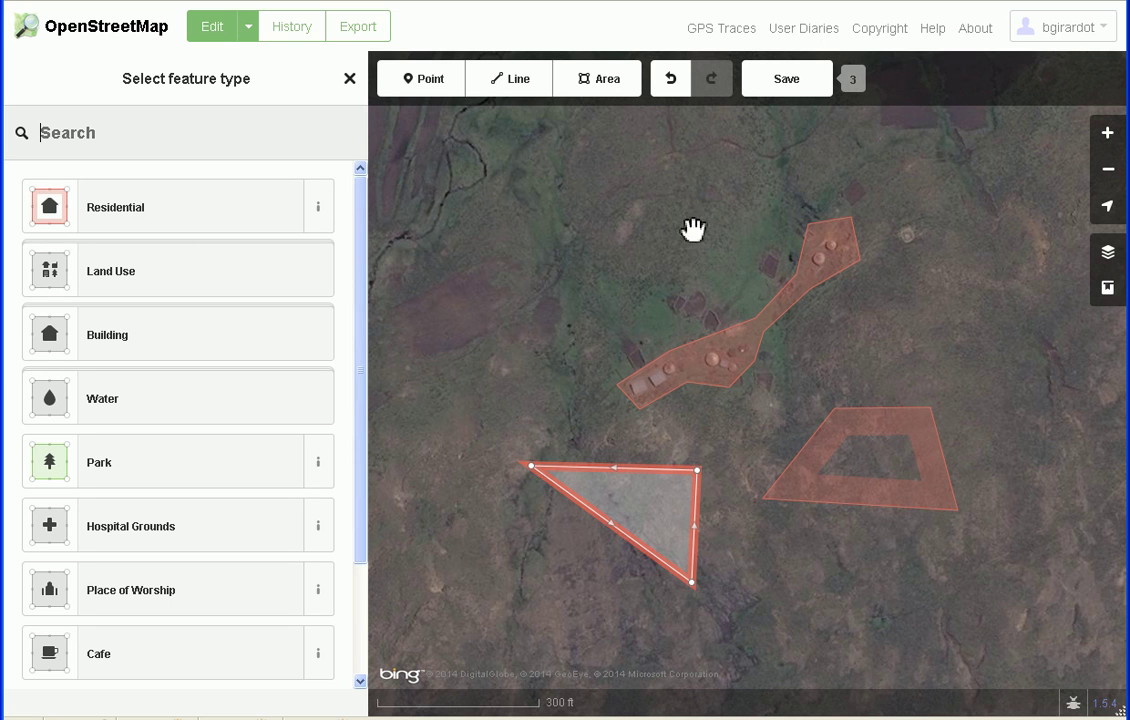
- Undo the triangular area, the Residential tagging and the four-cornered practice area
click(671, 80)
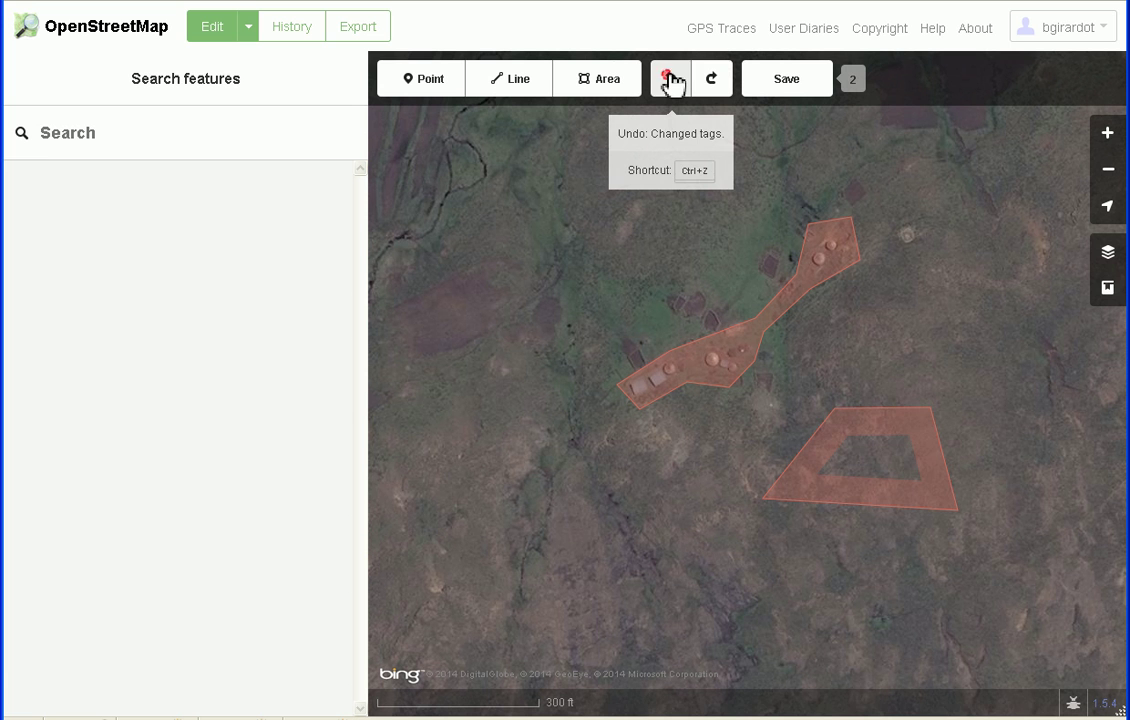
click(671, 80)
click(671, 80)
click(671, 80)
- Trace the small rectangular building between the two round huts inside the residential area as a four-cornered area
click(716, 372)
scroll(711, 368, up, 5)
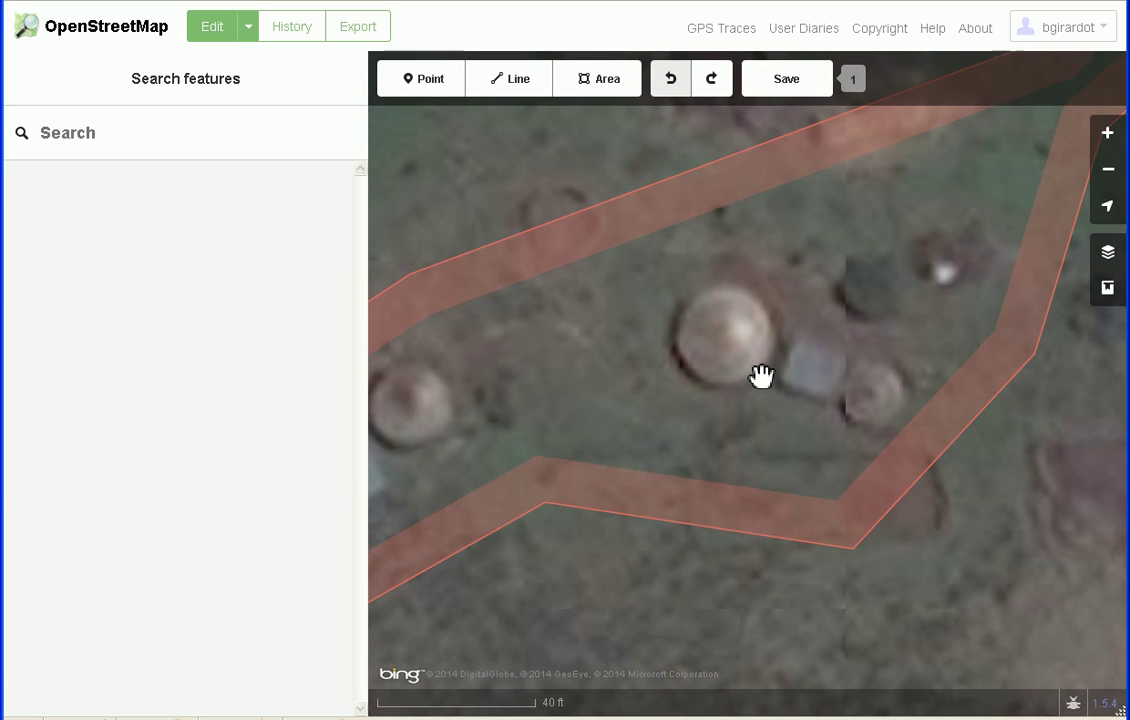
drag(850, 391, 746, 408)
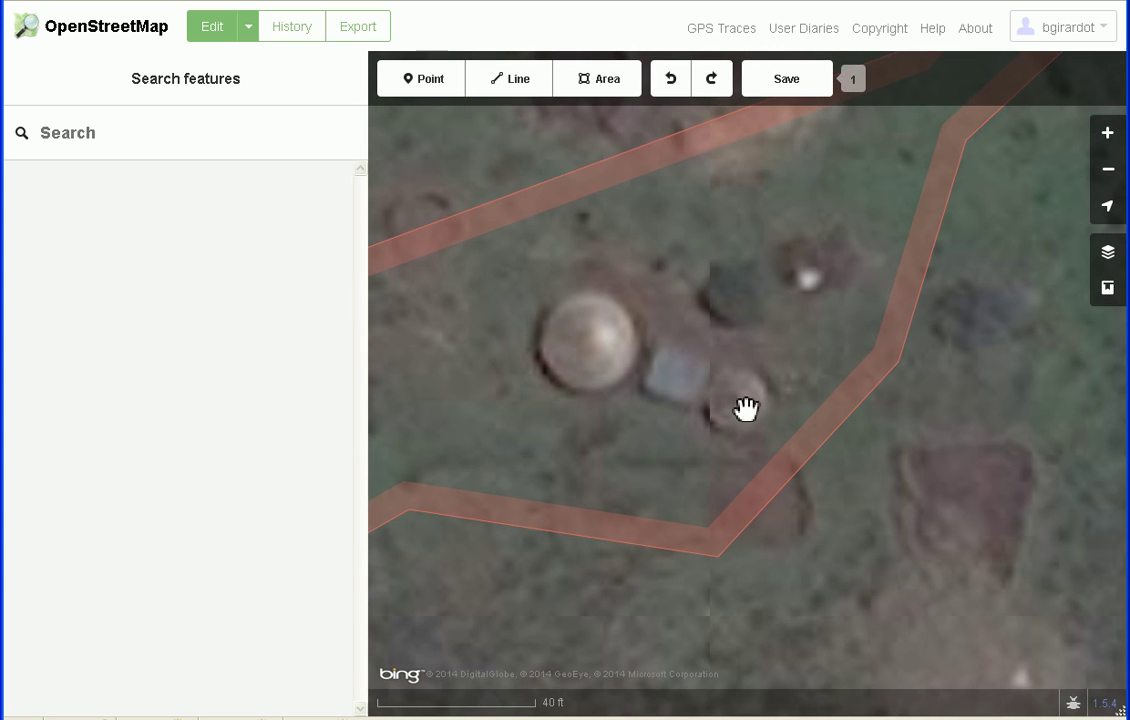
click(590, 80)
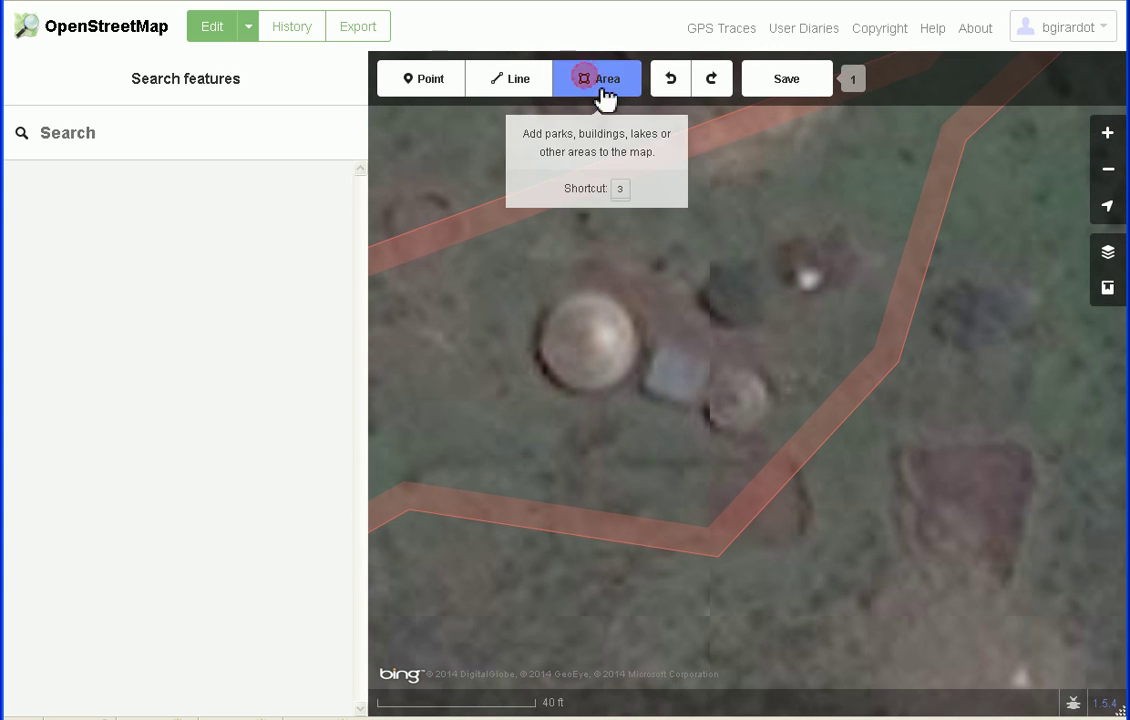
click(658, 348)
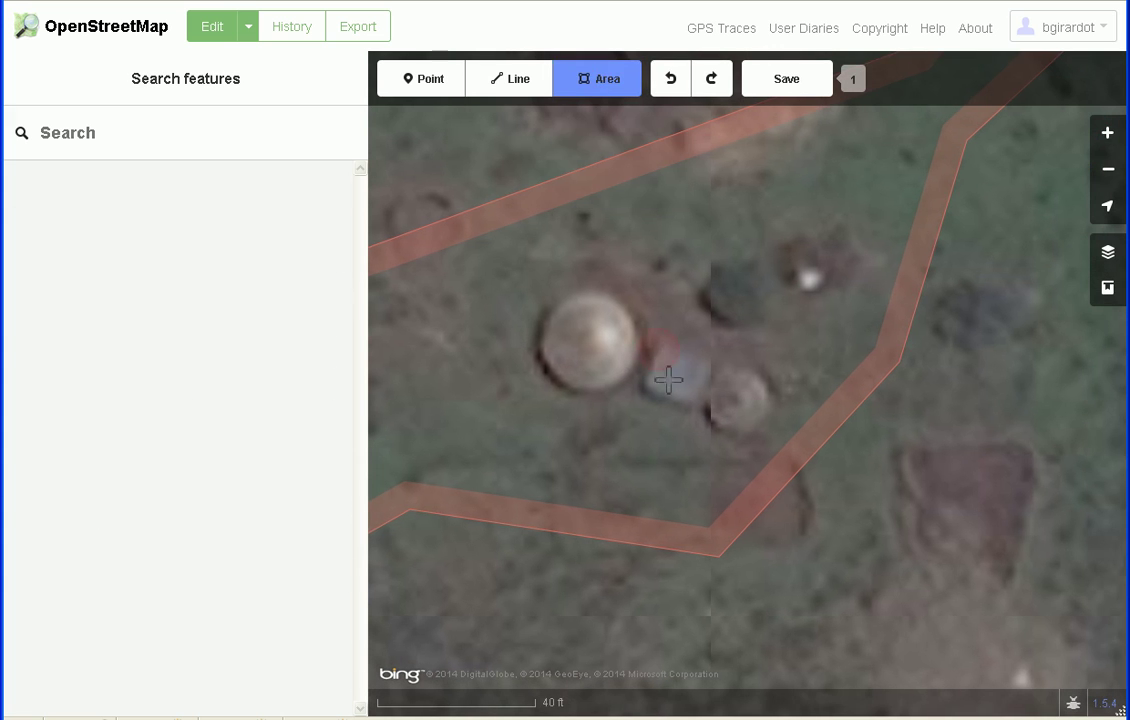
click(648, 387)
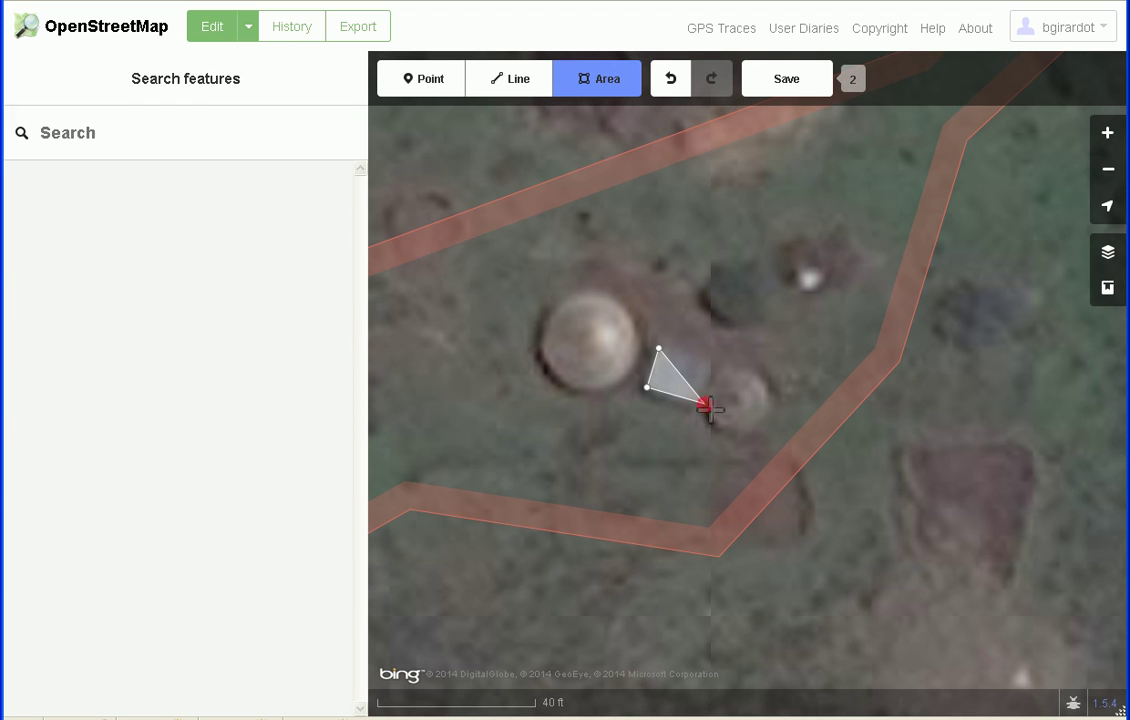
click(706, 404)
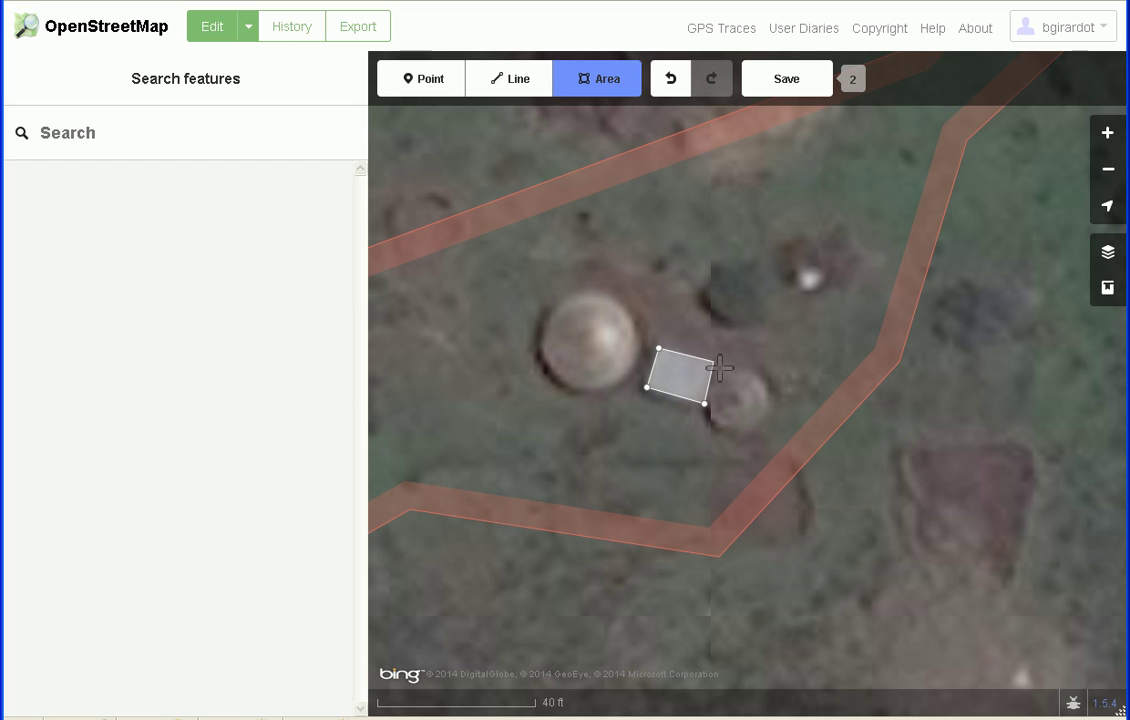
click(716, 364)
click(716, 364)
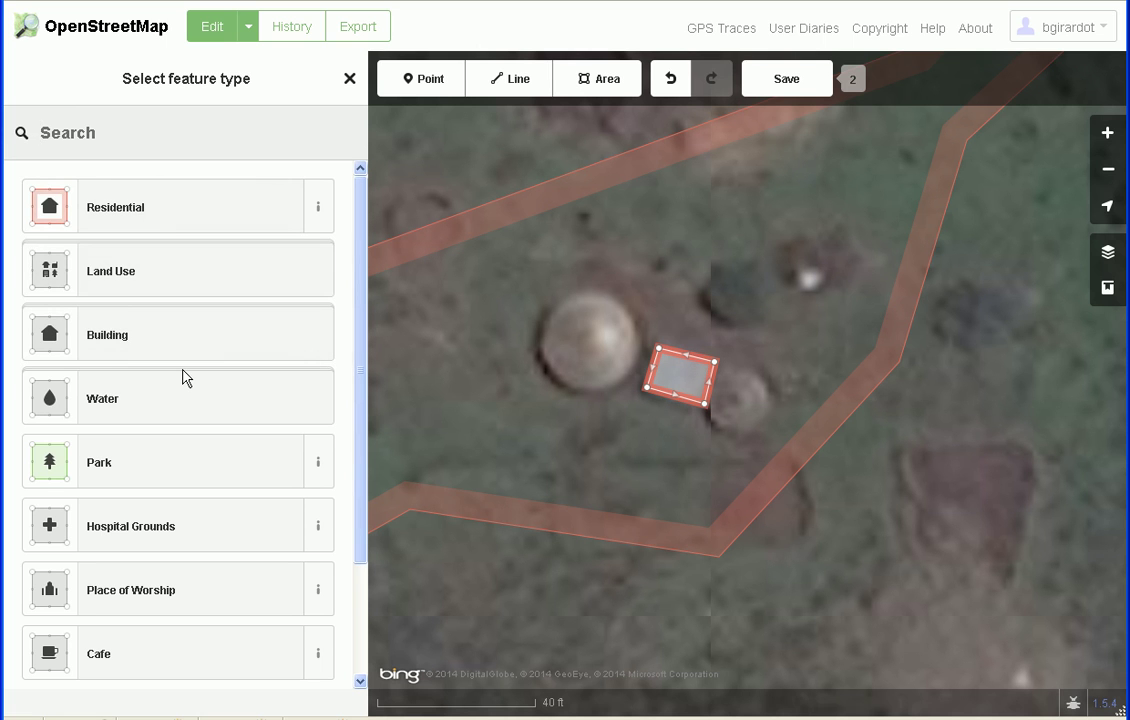
- Look through the Land Use and Building feature types, set the traced rectangle to the generic Building type, check its tags and deselect it
click(200, 290)
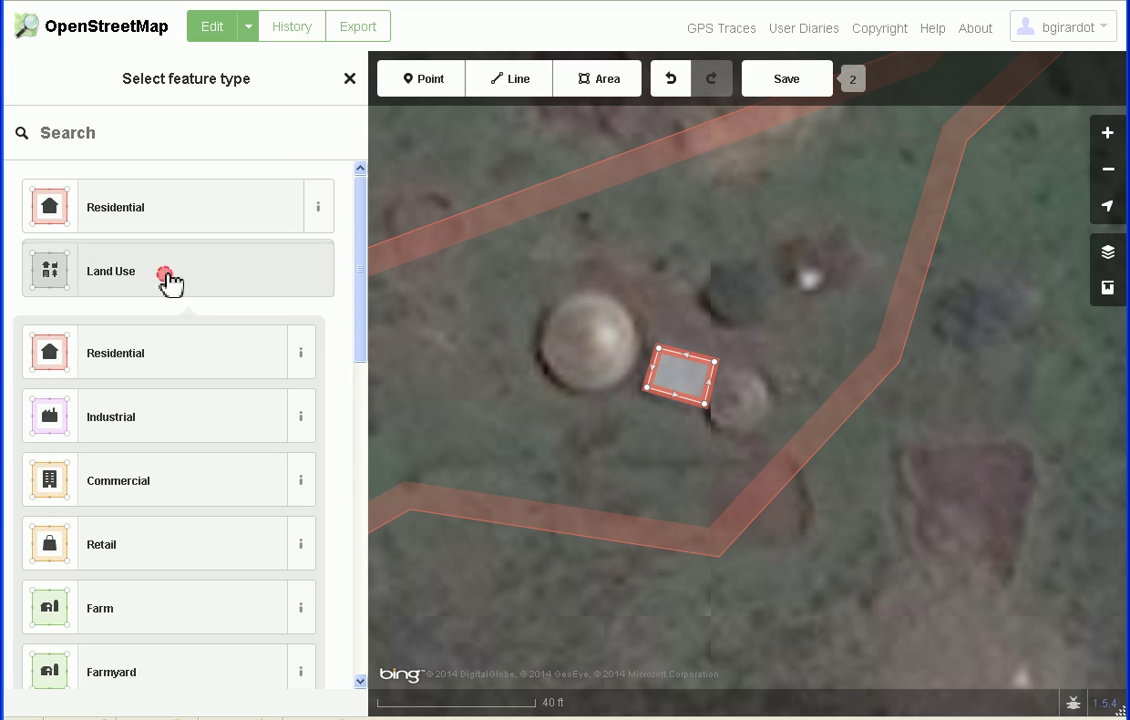
click(169, 283)
click(167, 357)
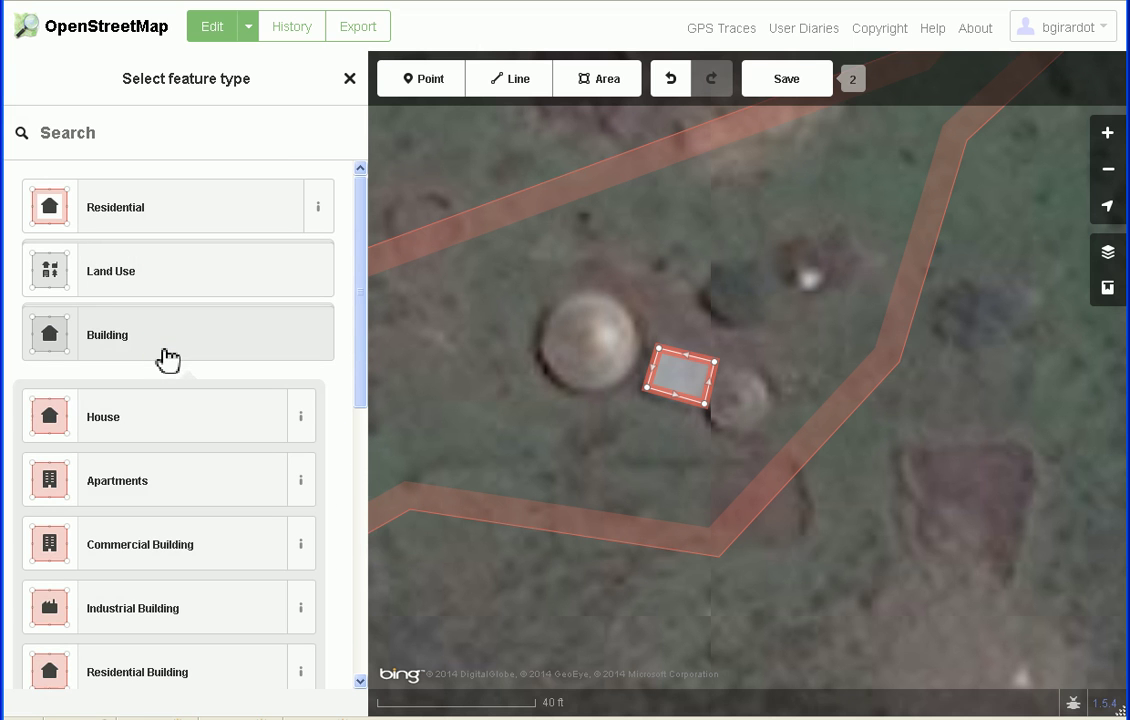
drag(361, 338, 366, 384)
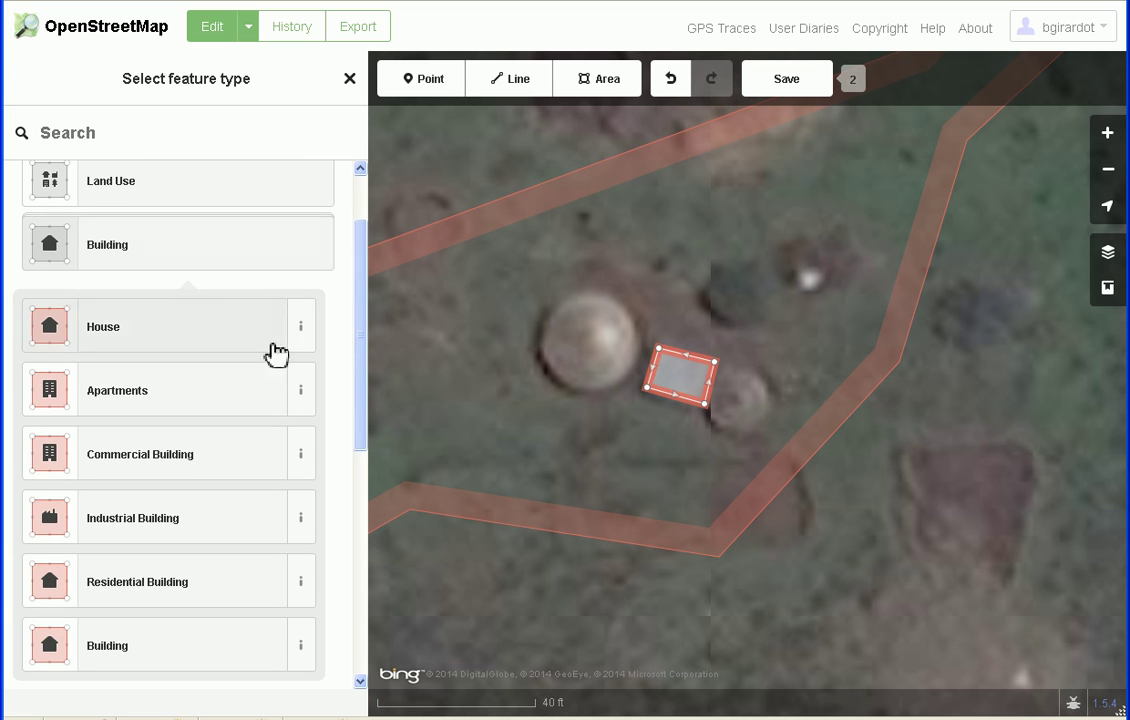
drag(362, 322, 366, 346)
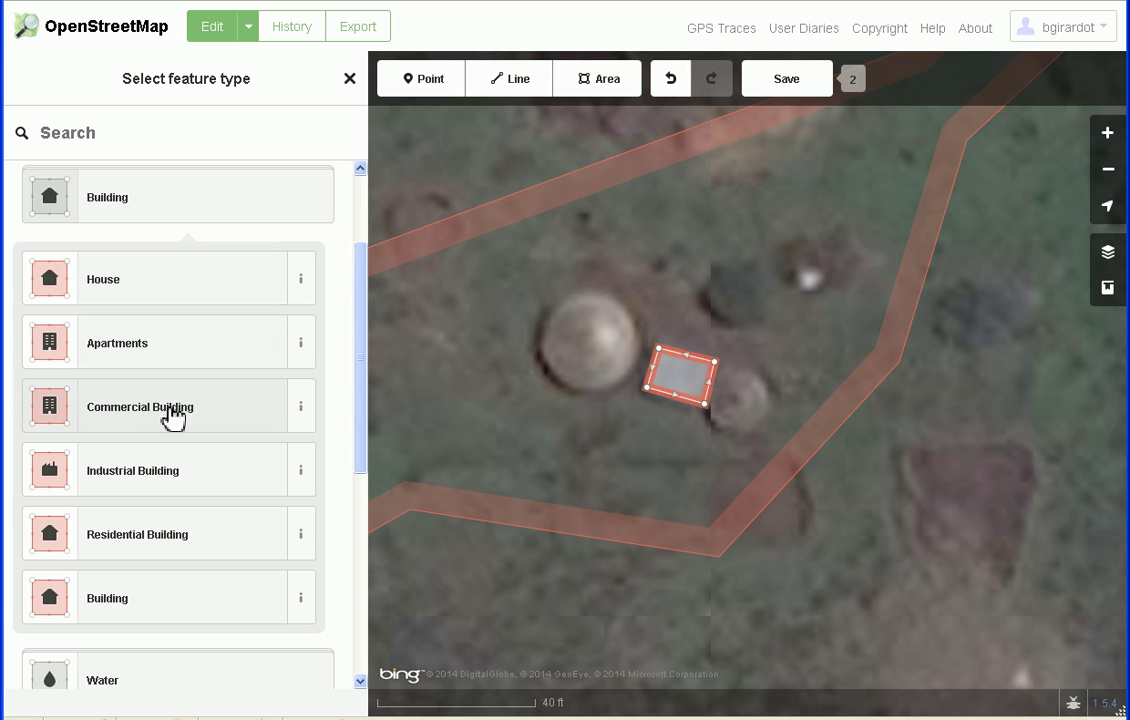
drag(359, 377, 362, 389)
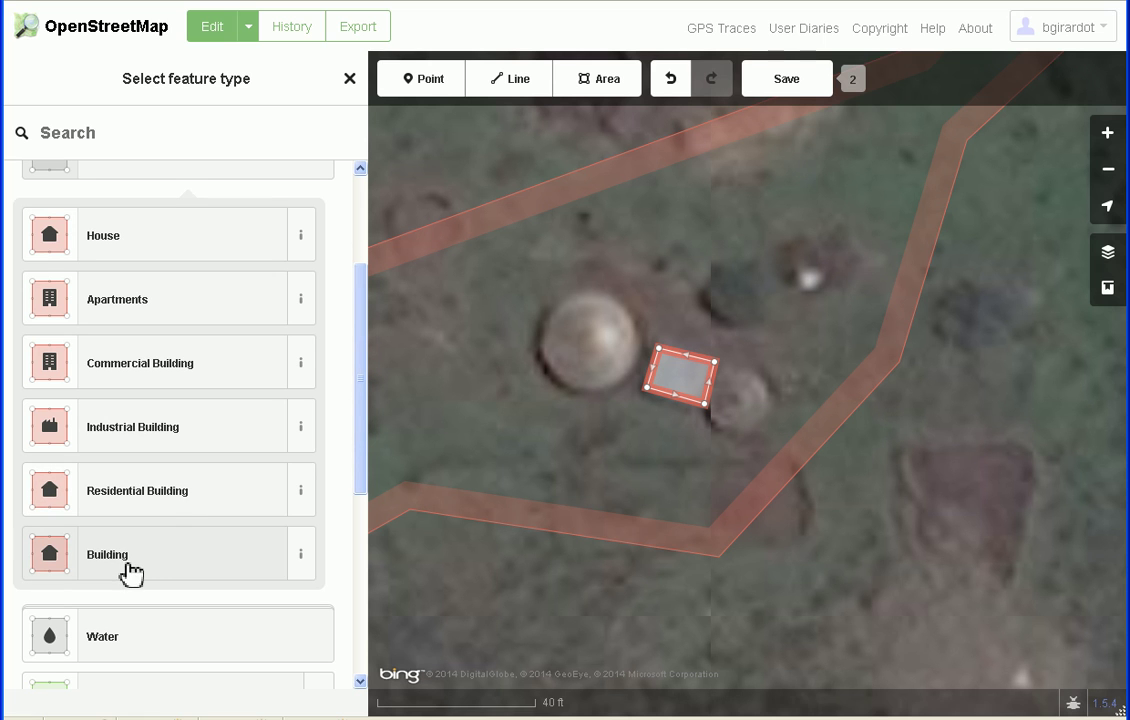
drag(356, 400, 356, 366)
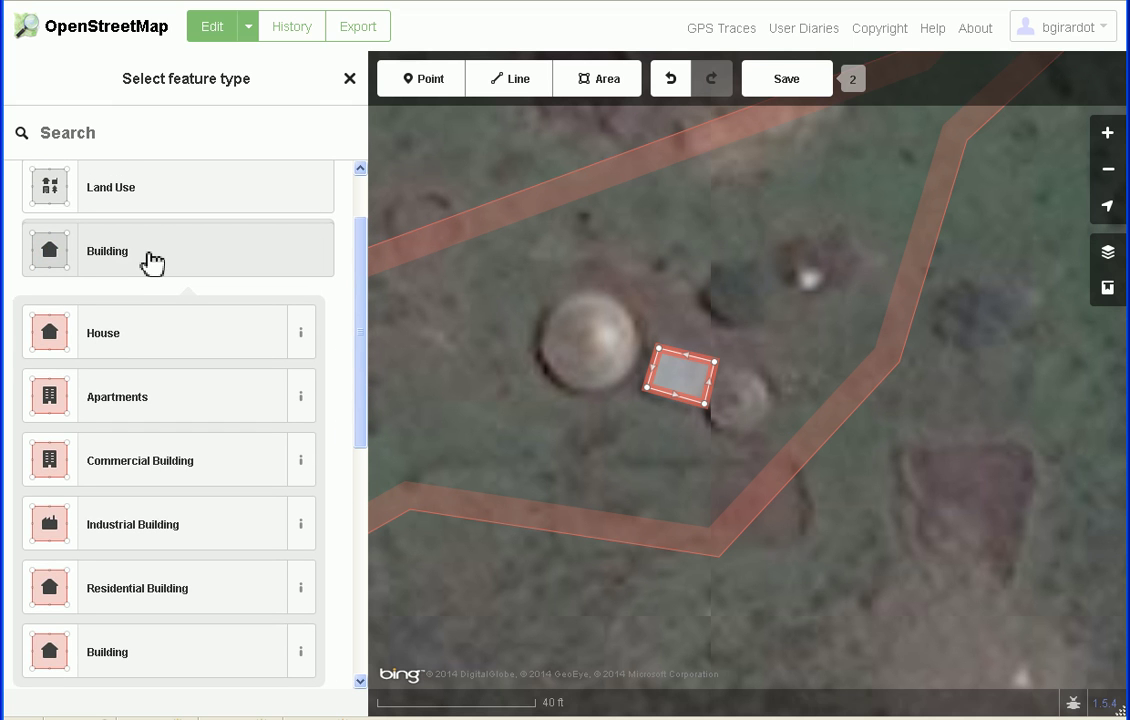
drag(358, 338, 322, 444)
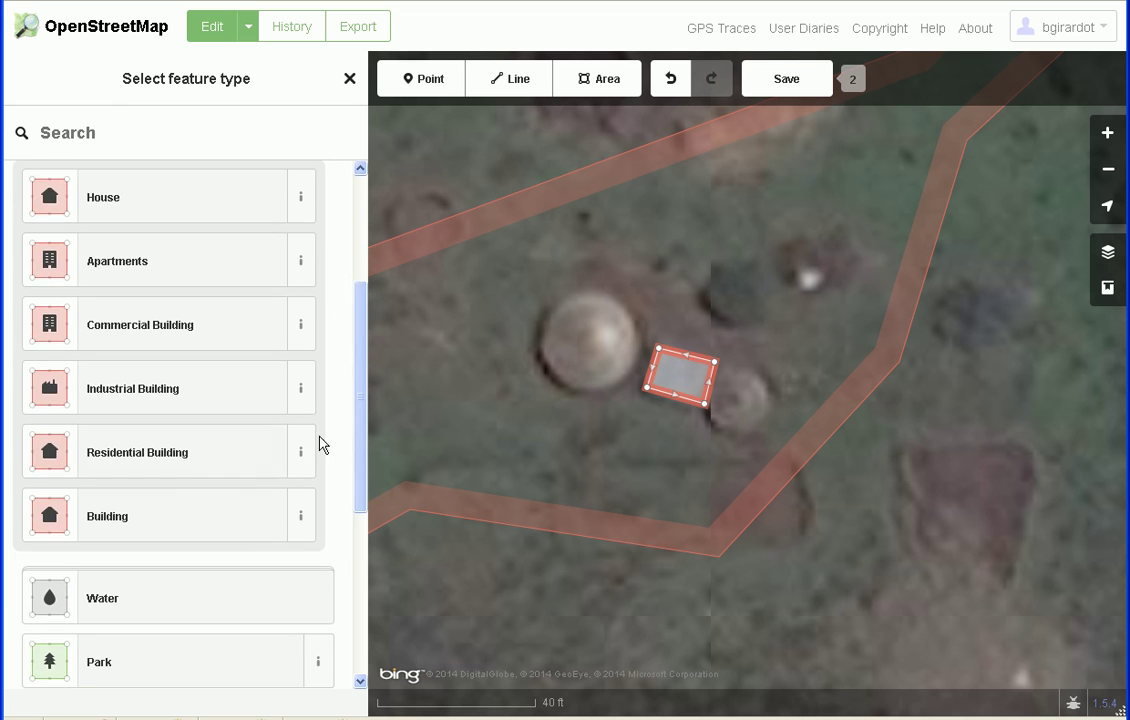
click(145, 530)
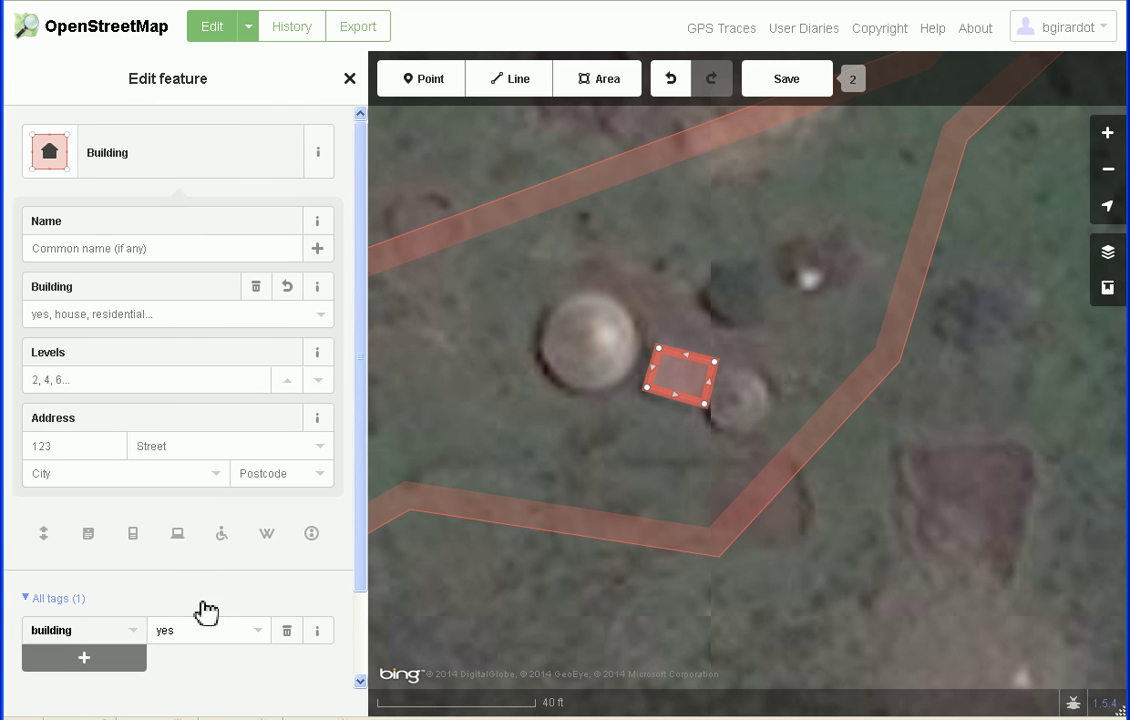
scroll(195, 605, down, 1)
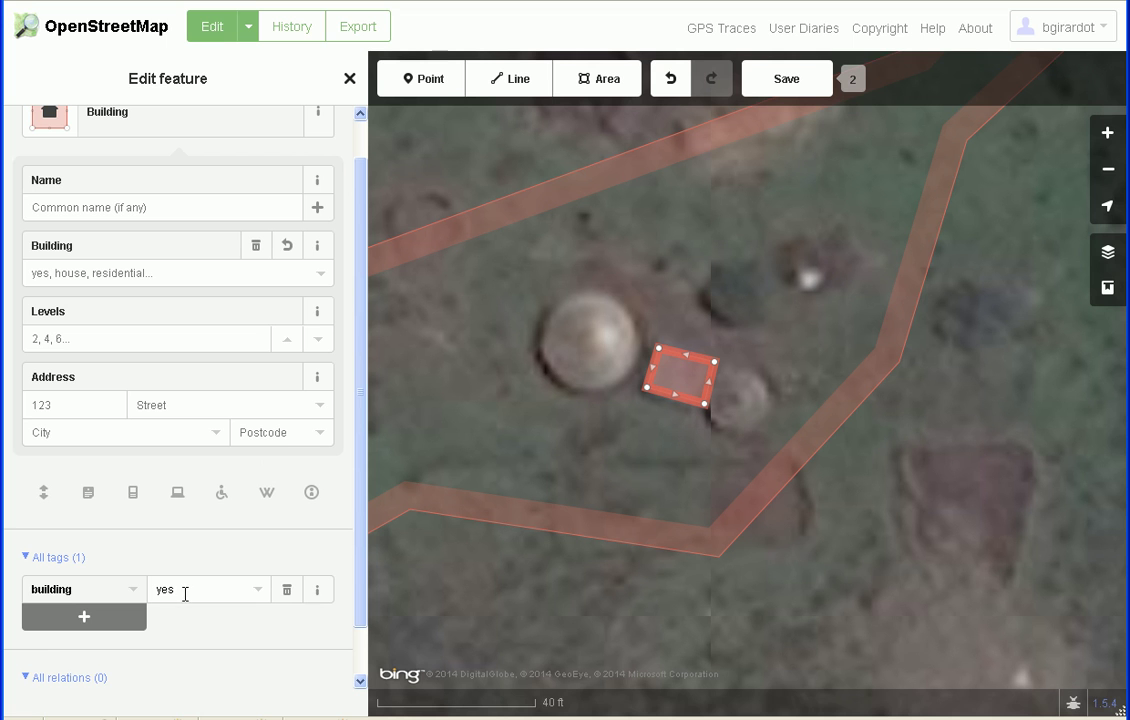
click(508, 494)
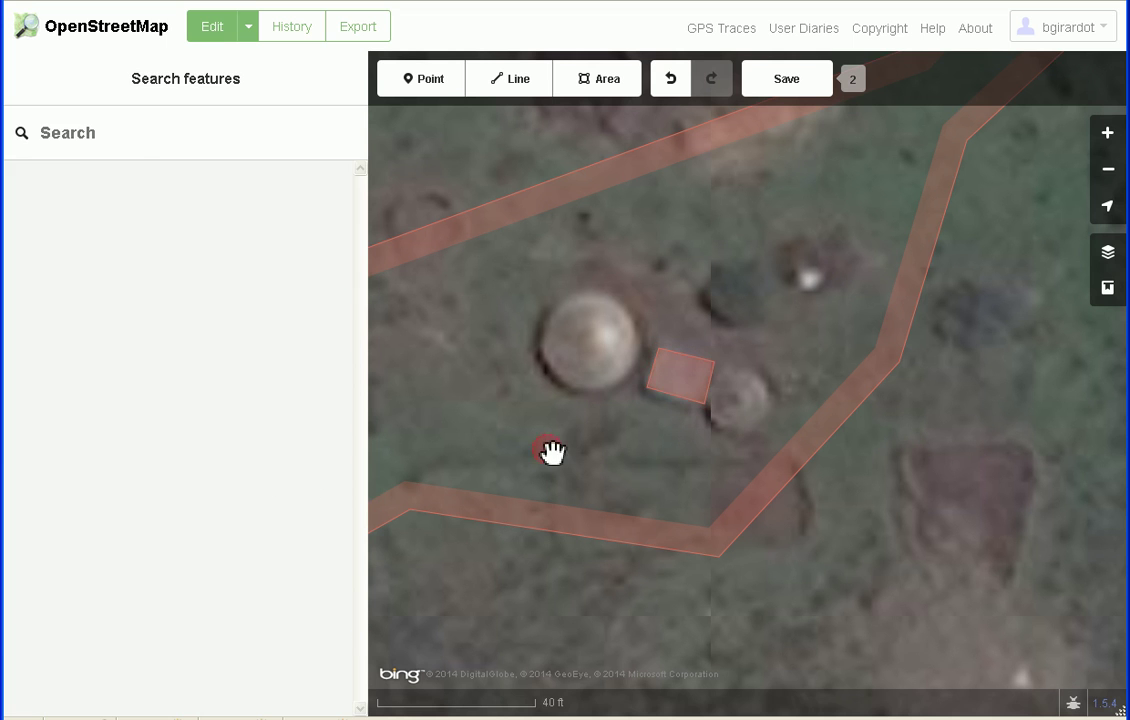
- Square the corners of the rectangular building and deselect it
click(686, 405)
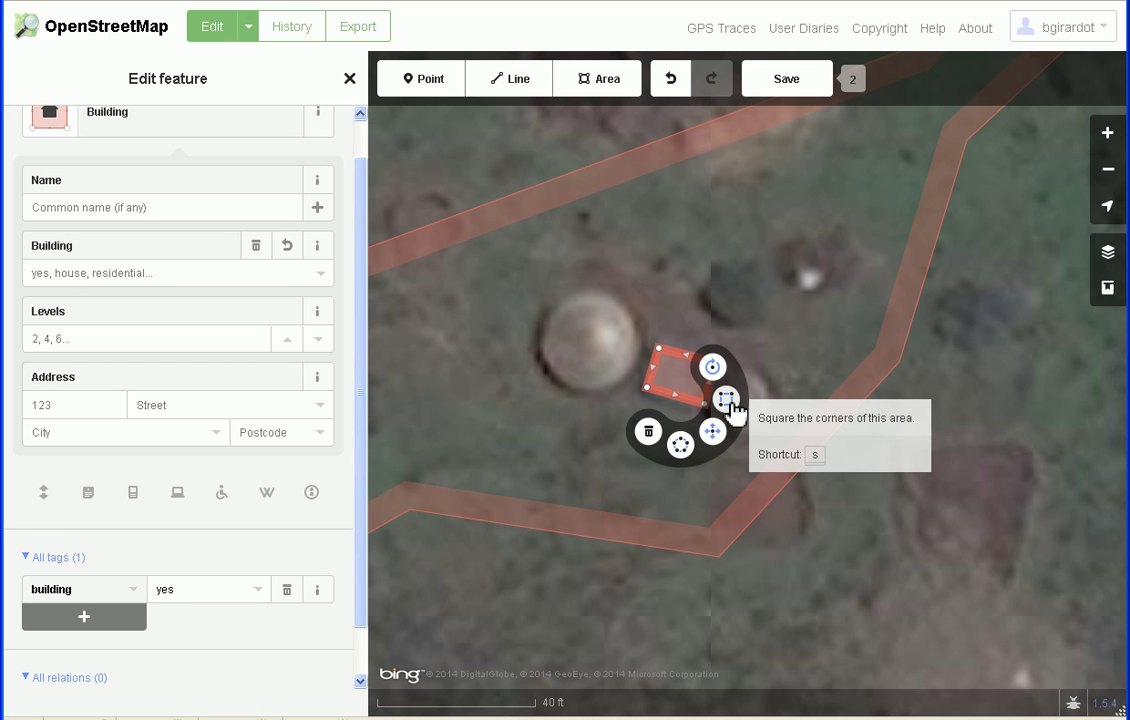
click(728, 405)
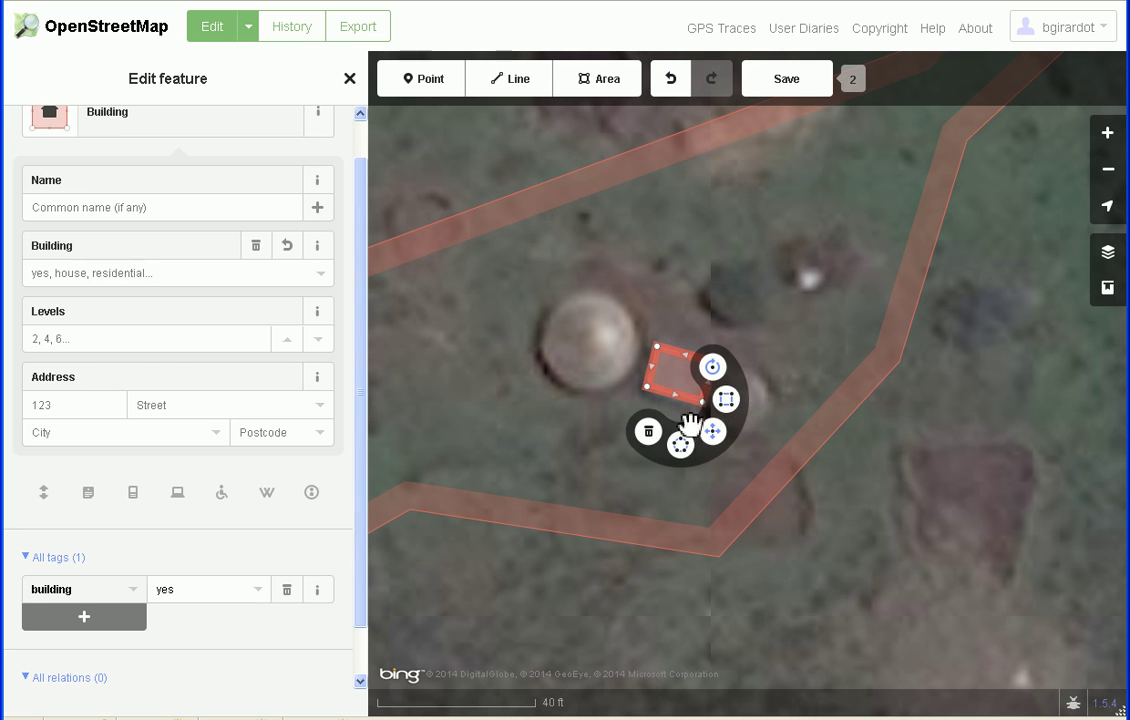
click(684, 513)
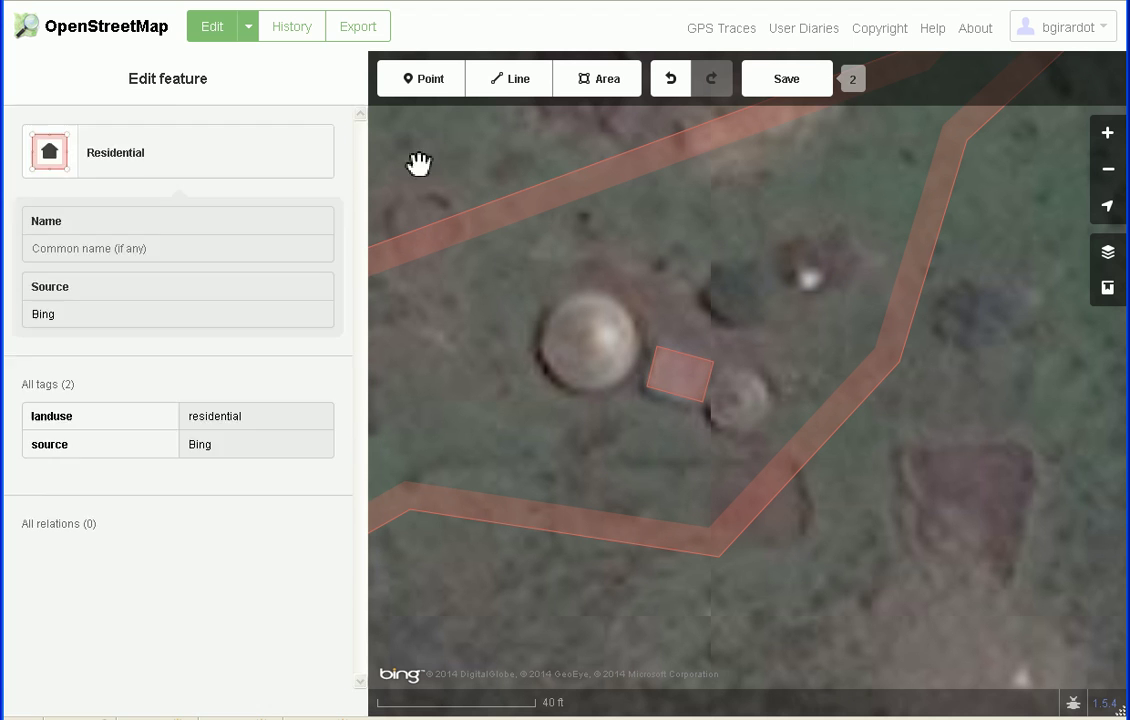
- Trace the large round hut beside the rectangular building as a five-cornered area and make it circular
click(600, 80)
click(584, 299)
click(539, 342)
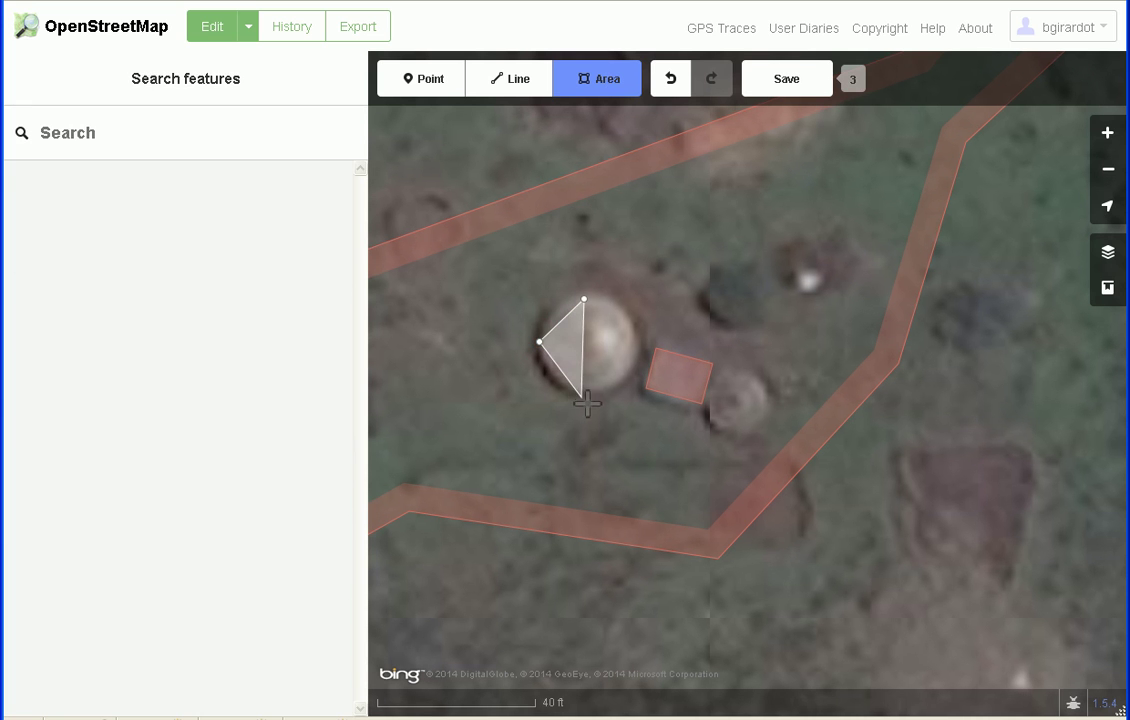
click(584, 394)
click(641, 357)
click(641, 357)
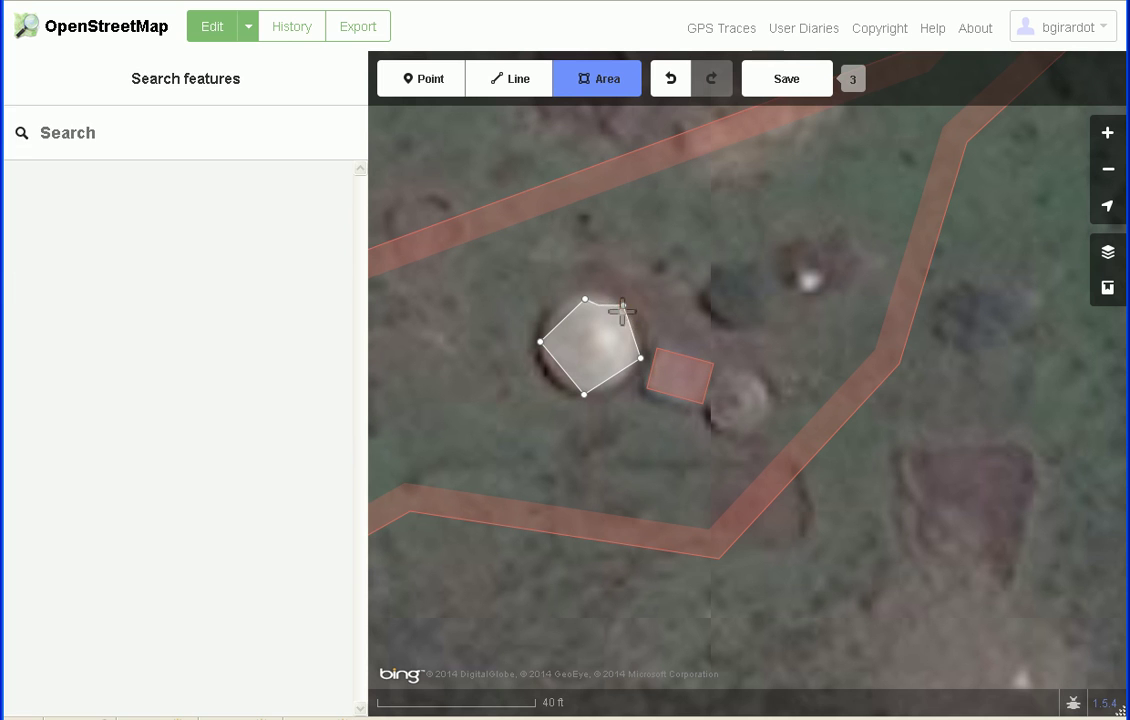
click(624, 308)
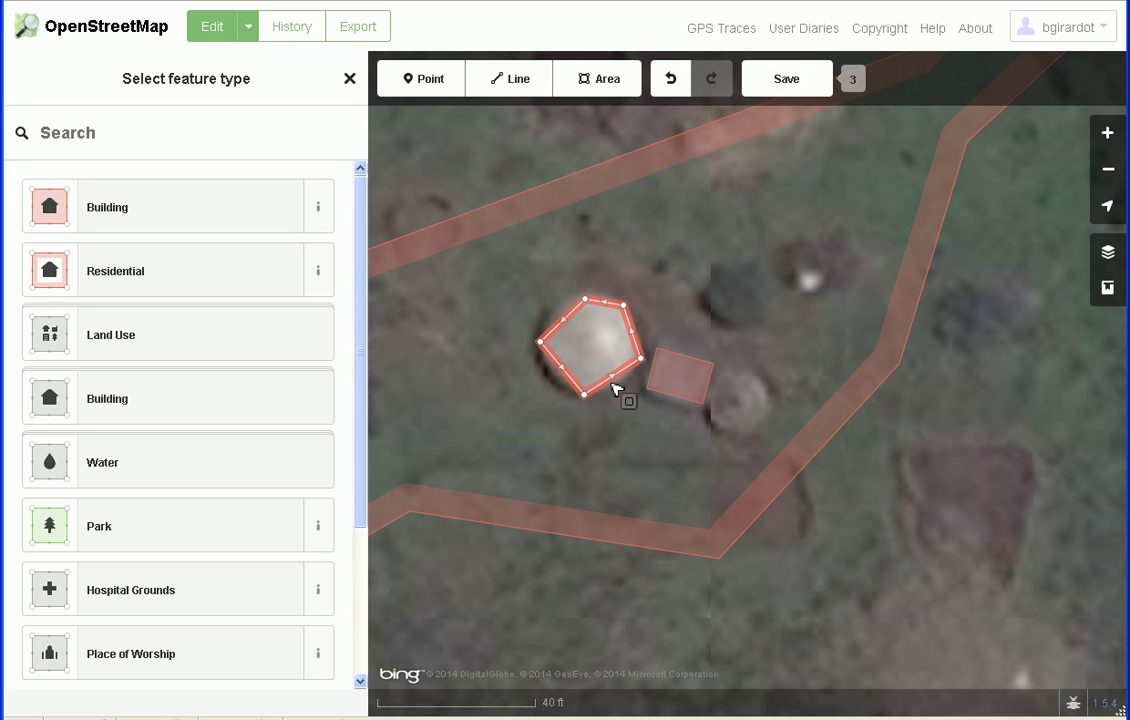
right_click(603, 390)
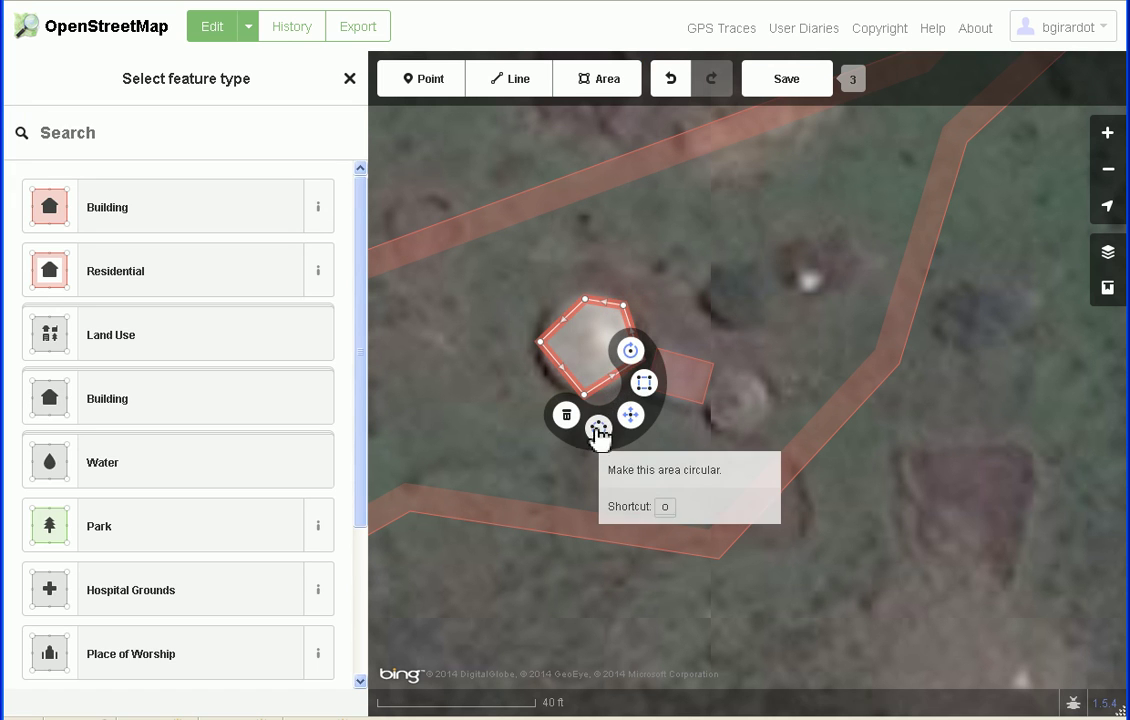
click(598, 430)
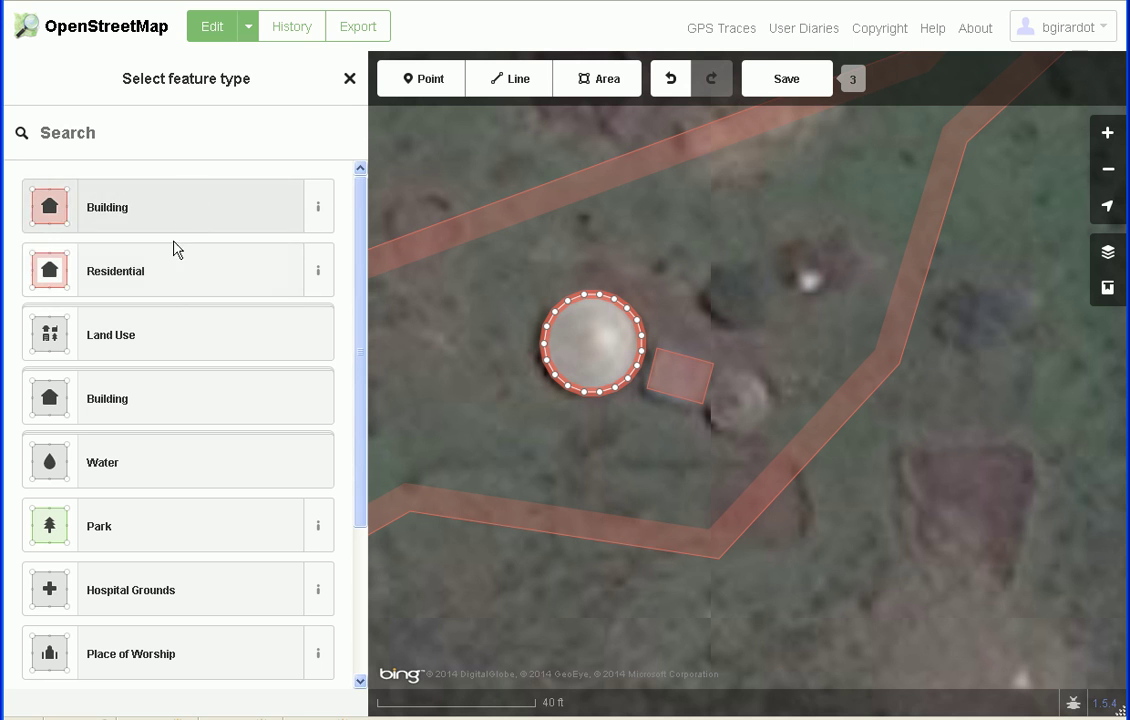
- Look through the Building subtypes, set the circular area to the generic Building type and deselect it
click(170, 412)
scroll(160, 620, down, 1)
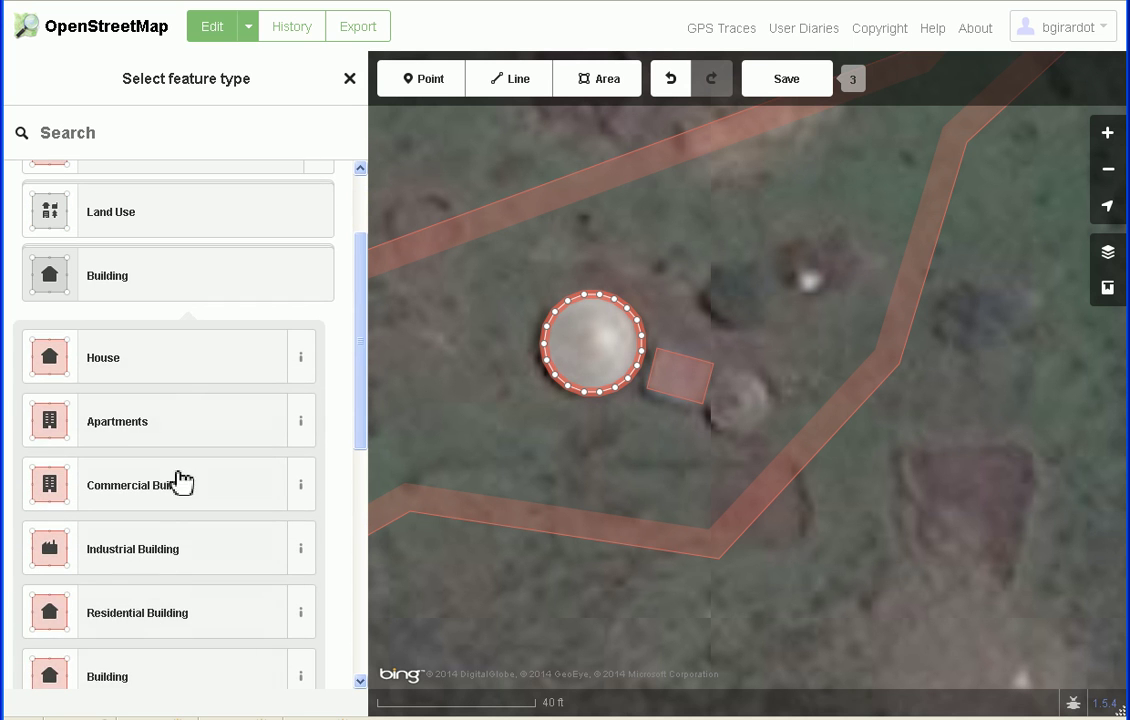
scroll(176, 380, up, 1)
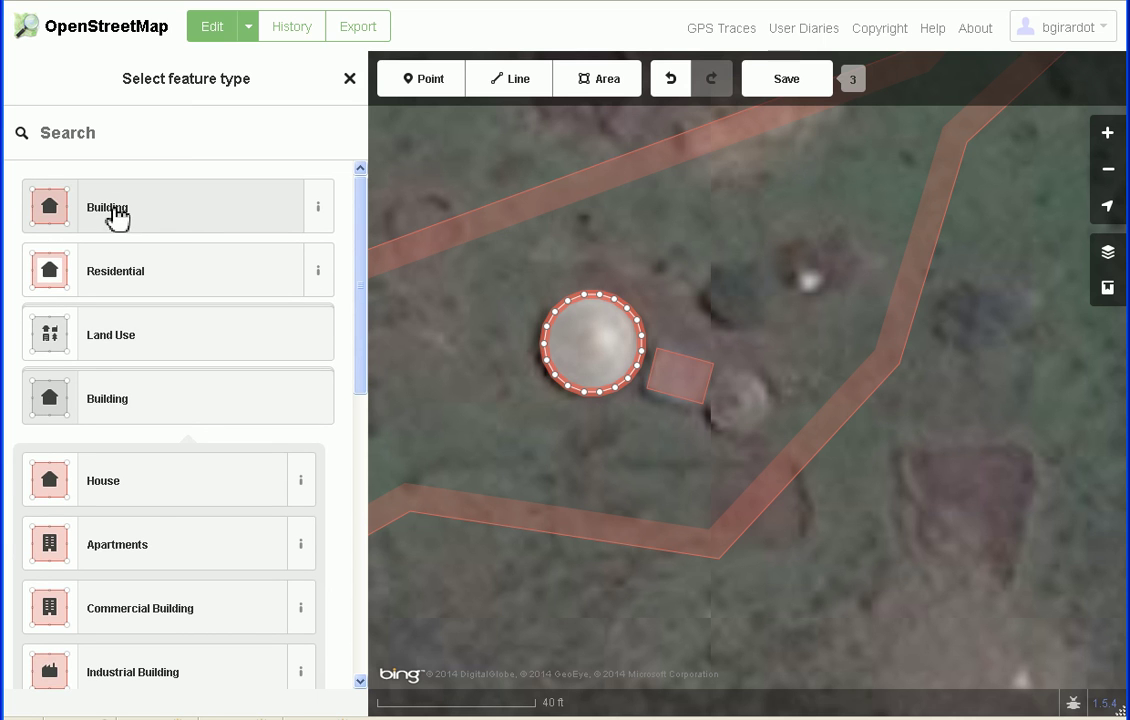
click(170, 219)
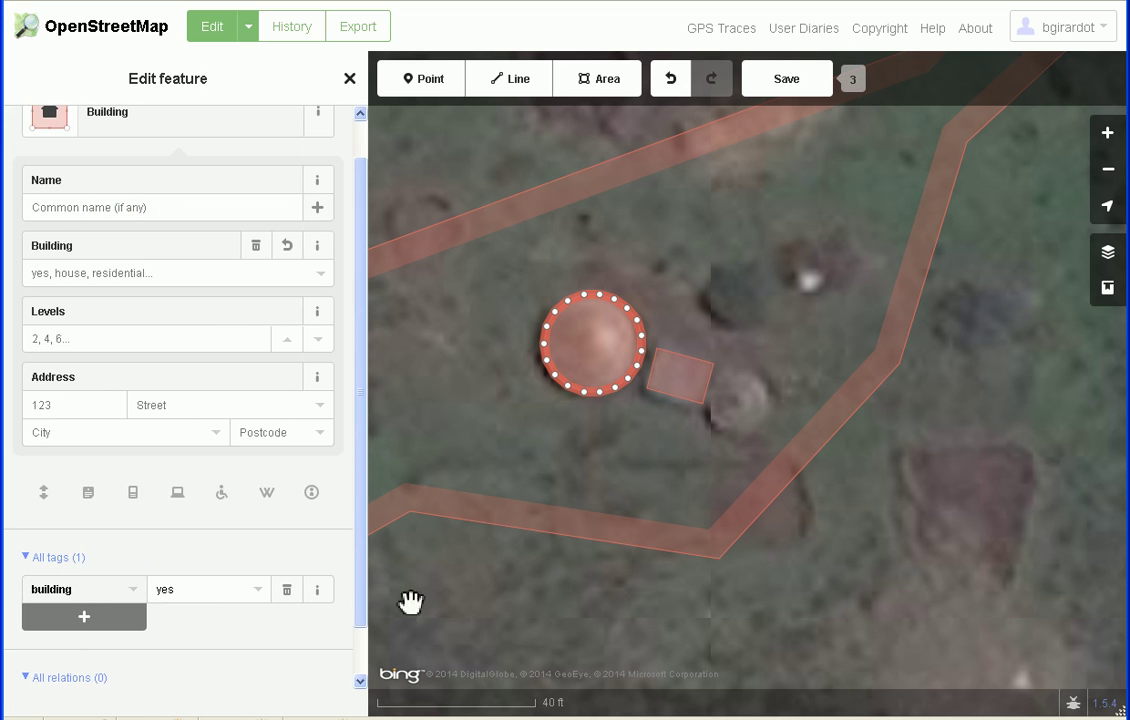
click(525, 585)
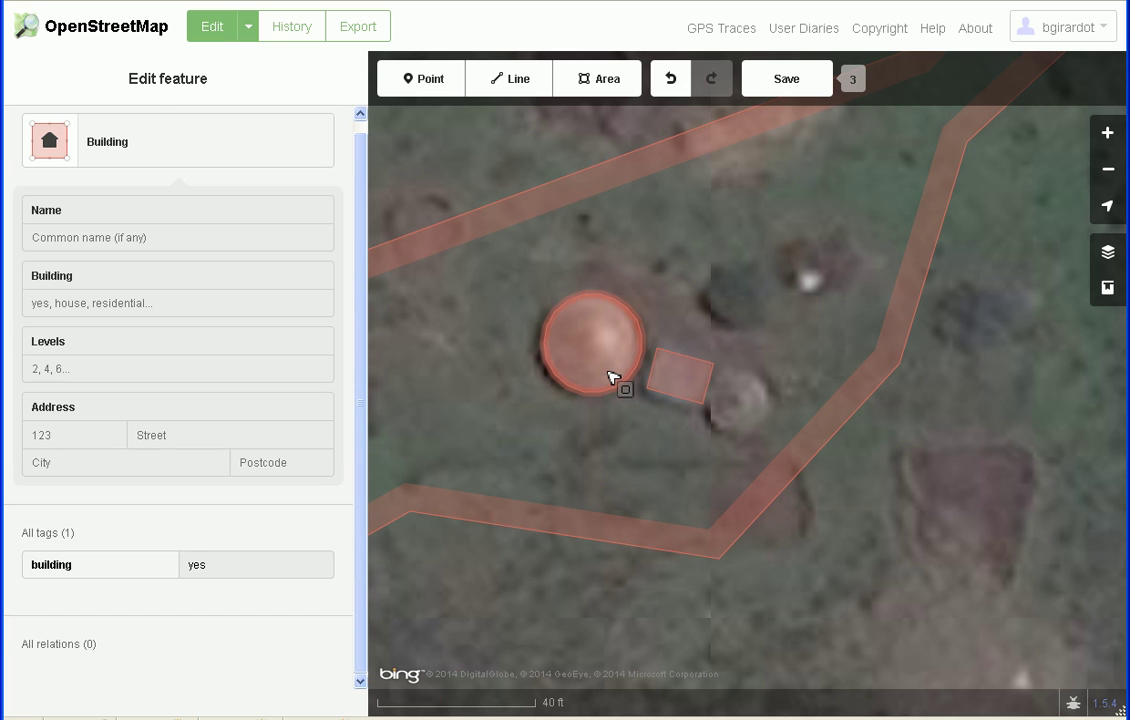
- Place a point on the round hut next to the two blue-roofed buildings at the residential area's southwest end
scroll(632, 480, down, 3)
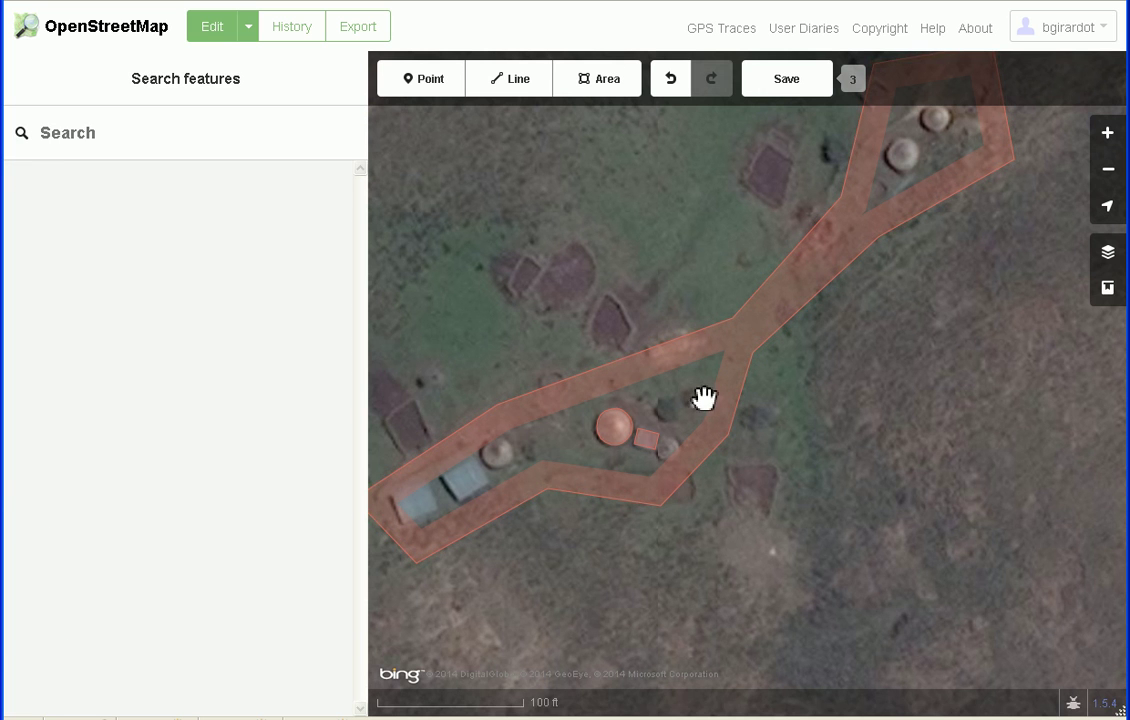
drag(694, 396, 742, 367)
scroll(549, 434, up, 4)
drag(580, 429, 840, 391)
scroll(825, 421, down, 2)
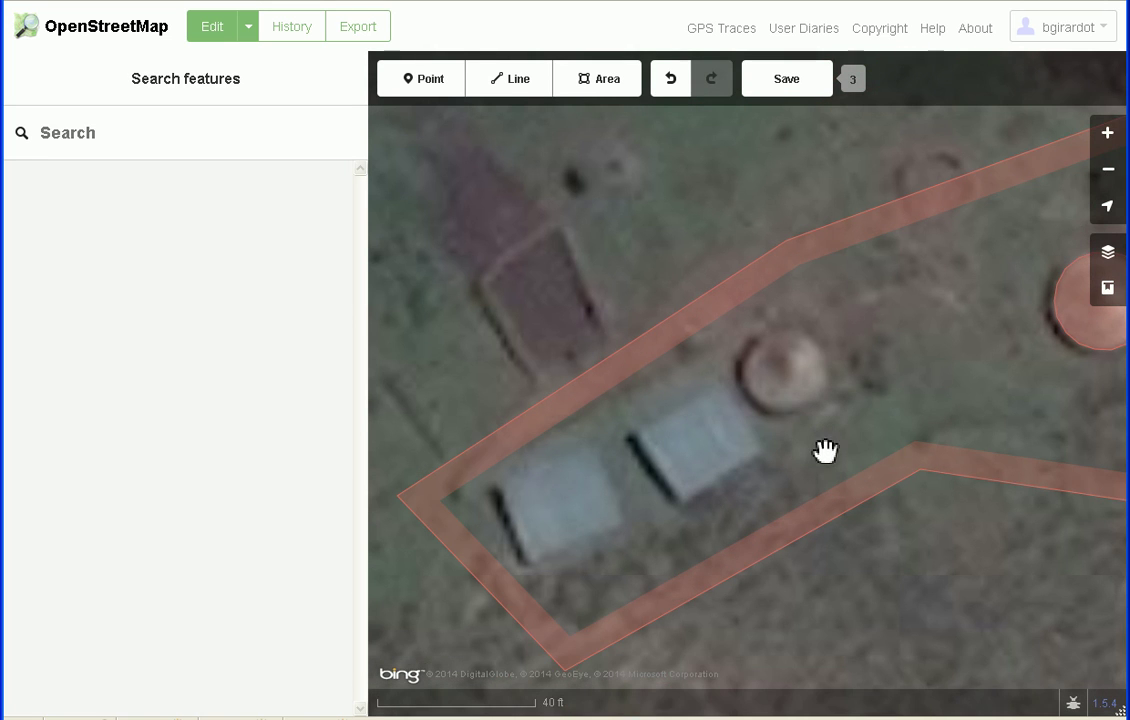
drag(820, 455, 828, 474)
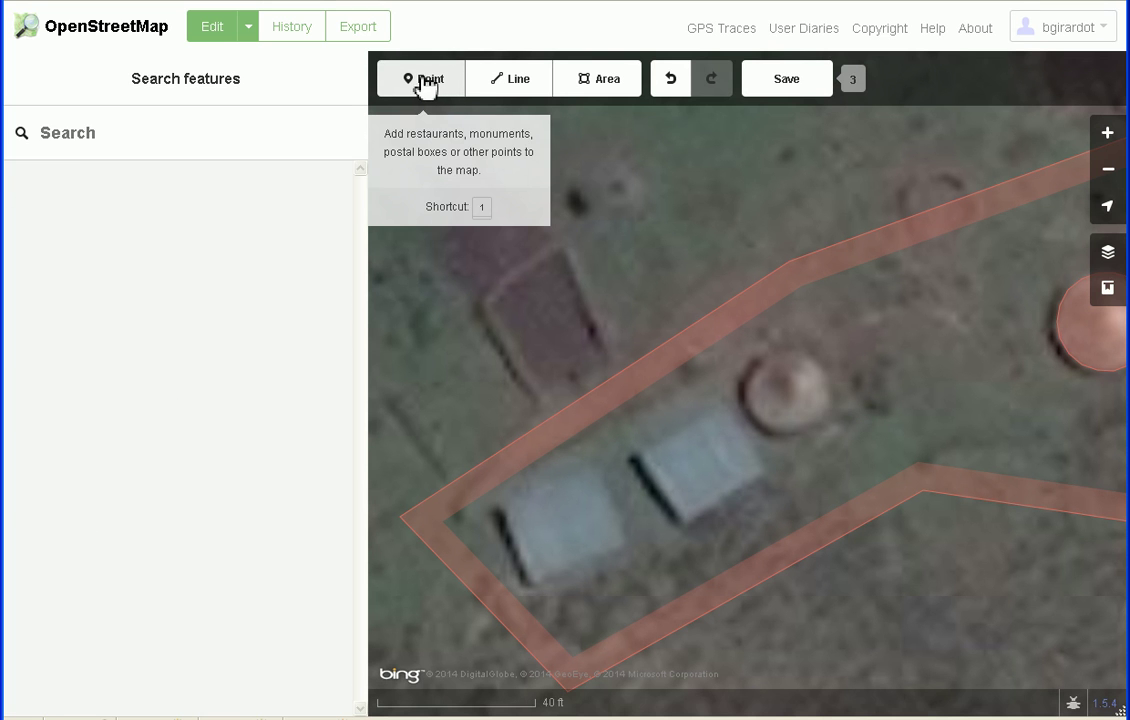
drag(938, 356, 590, 386)
click(822, 400)
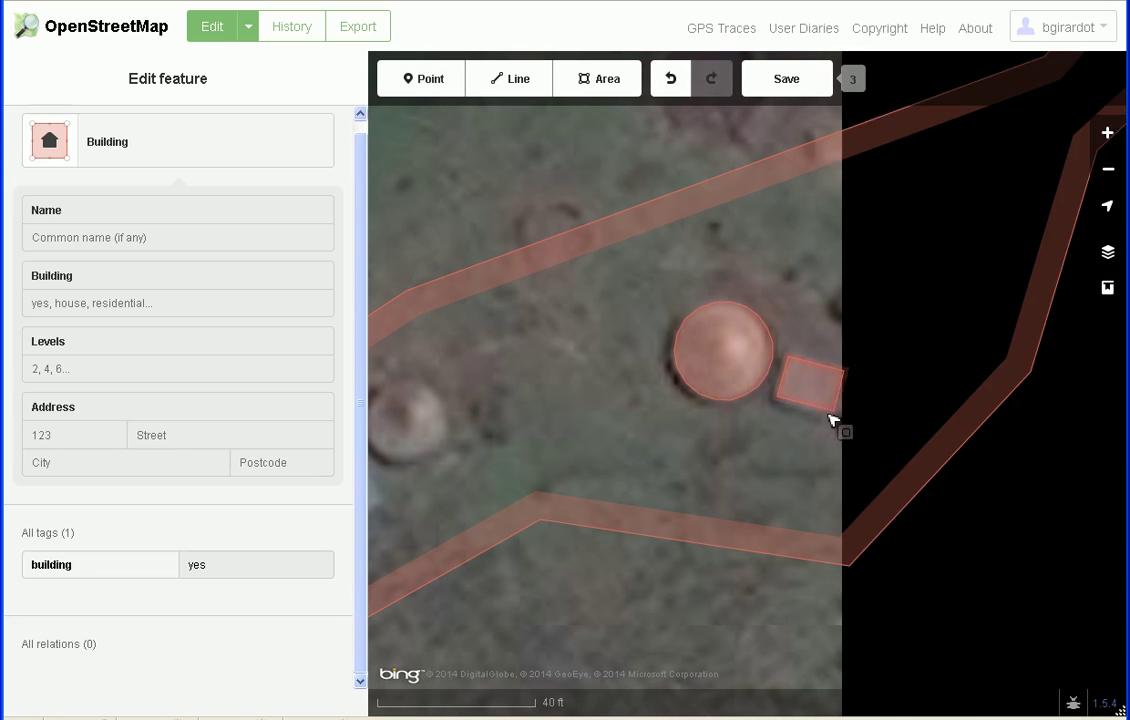
click(613, 433)
drag(613, 433, 832, 381)
drag(603, 333, 699, 295)
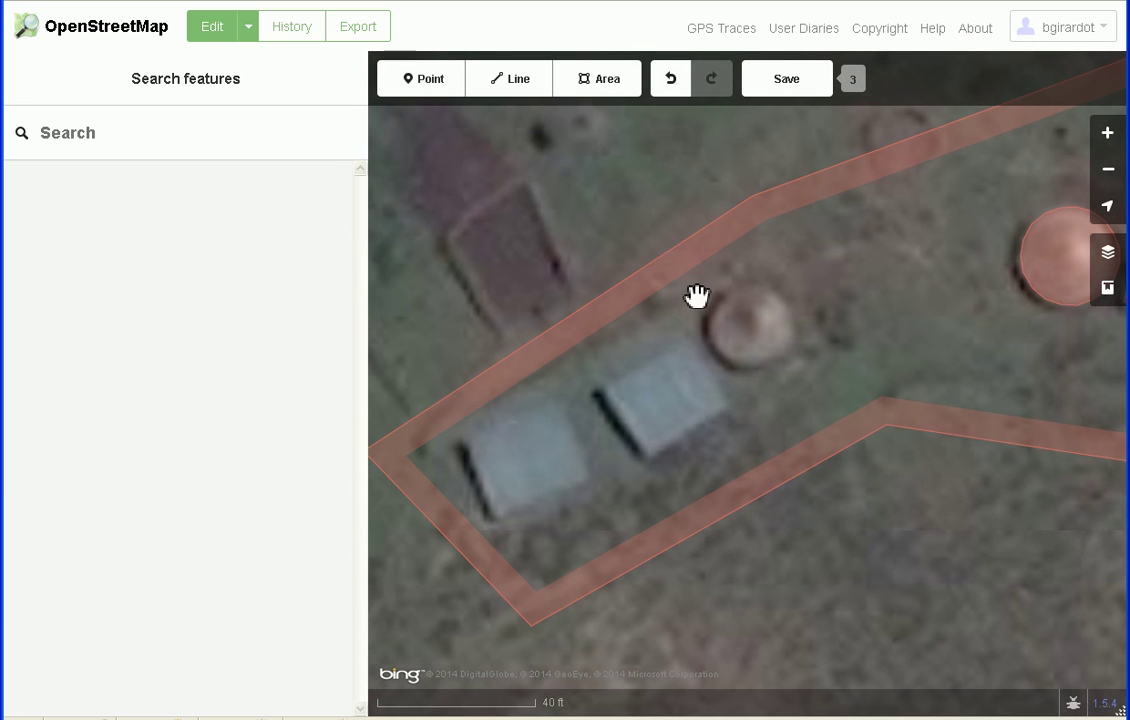
click(418, 82)
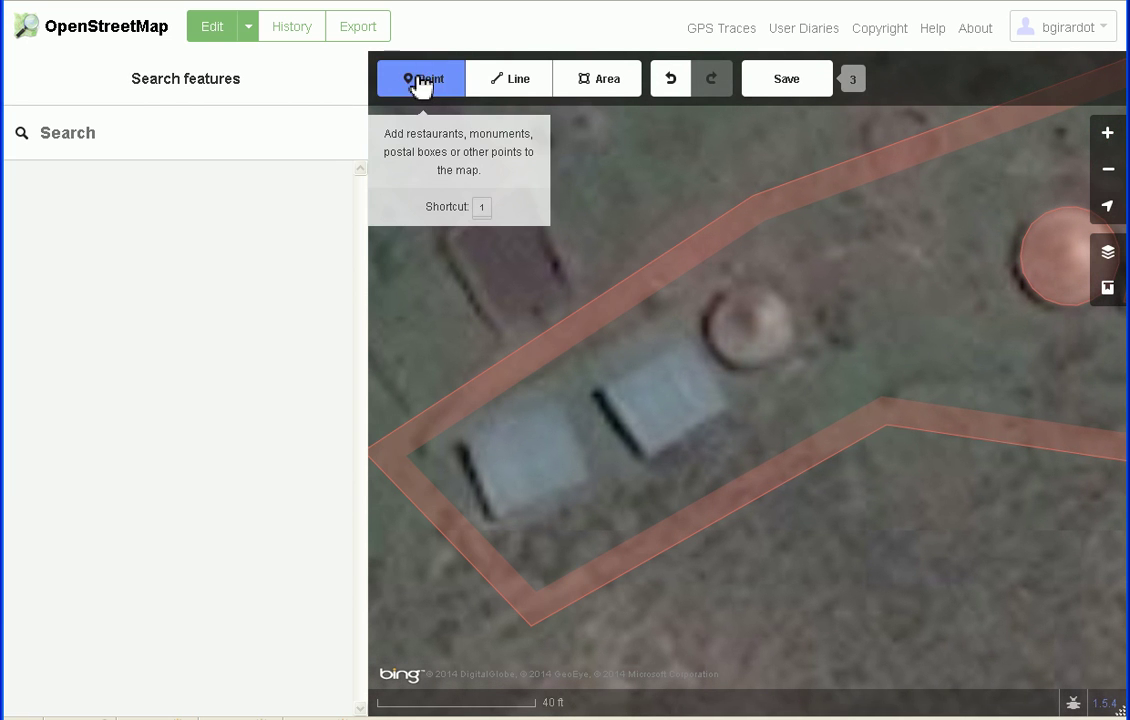
click(757, 324)
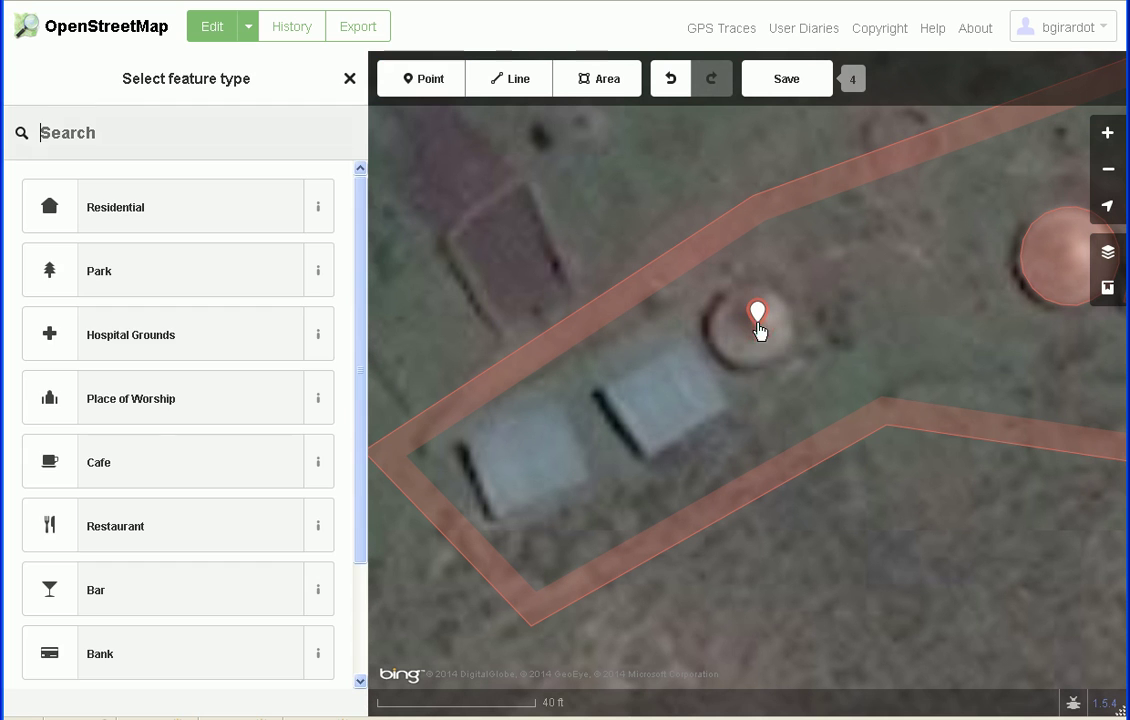
- Place one point on each of the two blue-roofed rectangular buildings southwest of the round hut
click(428, 88)
click(673, 408)
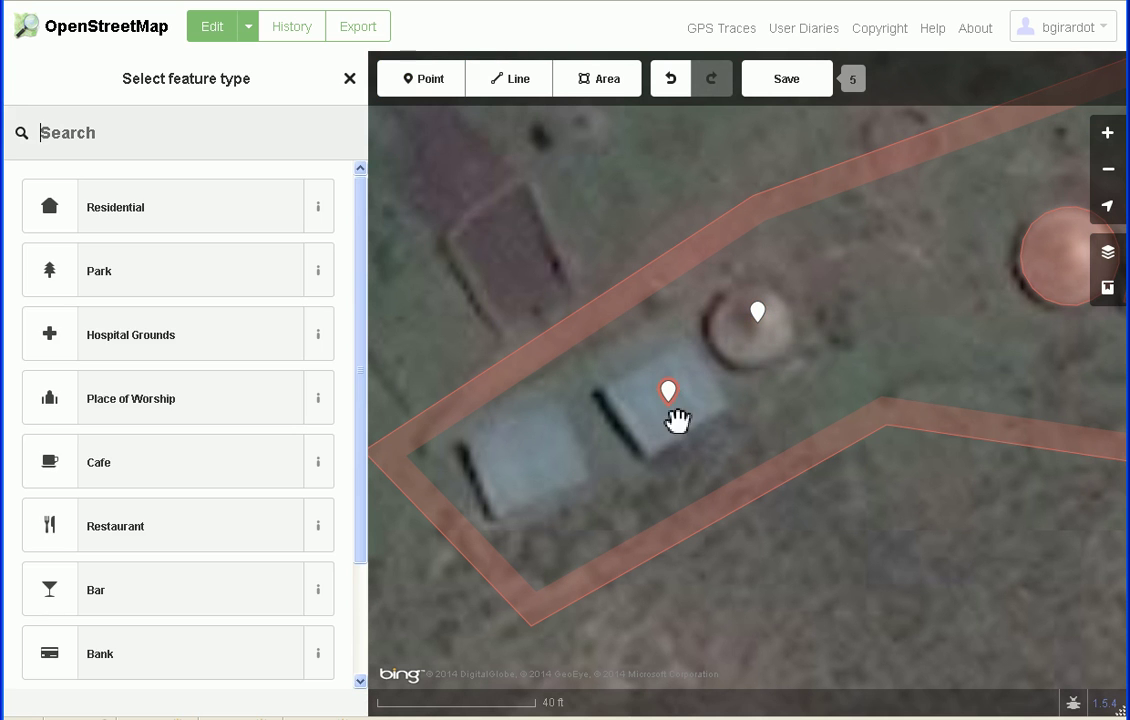
click(428, 88)
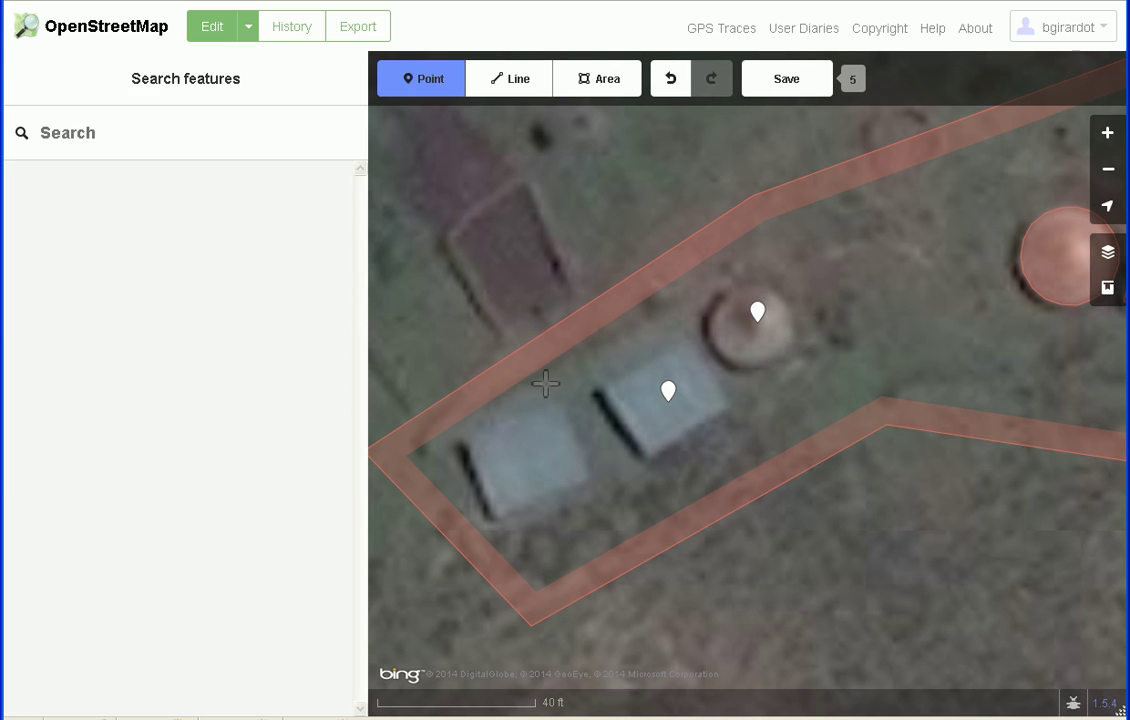
click(531, 458)
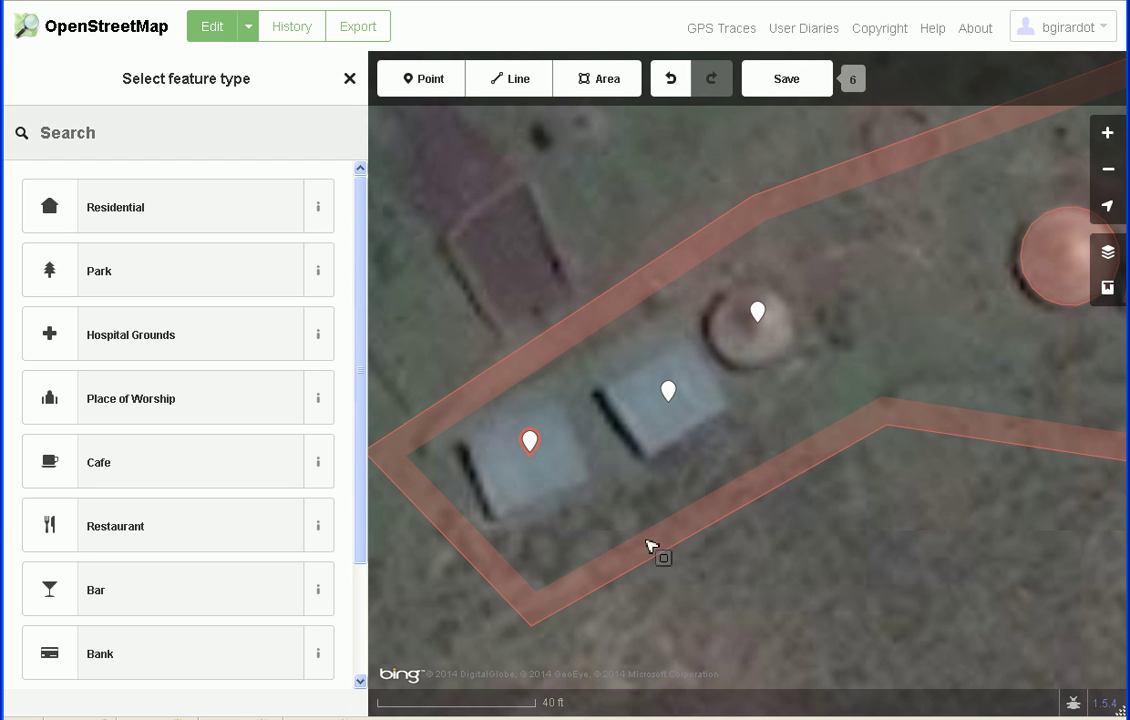
- Look through the point feature types and set the point on the southwesternmost blue-roofed building to Residential
drag(910, 398, 804, 453)
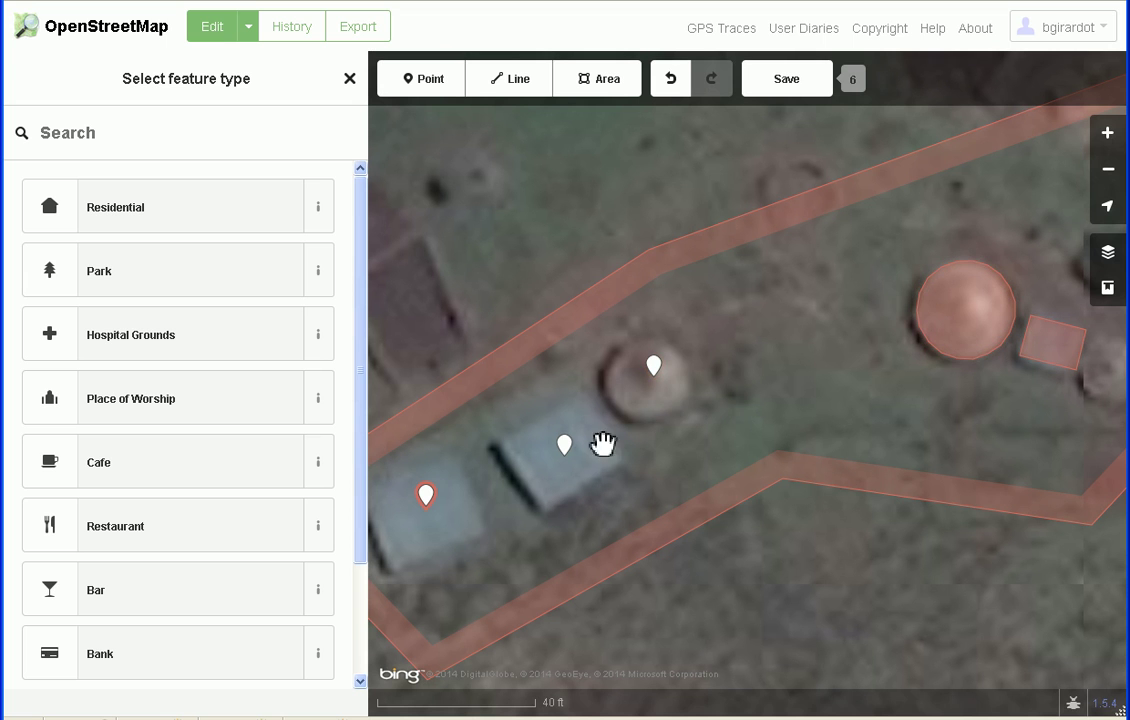
drag(603, 497, 704, 447)
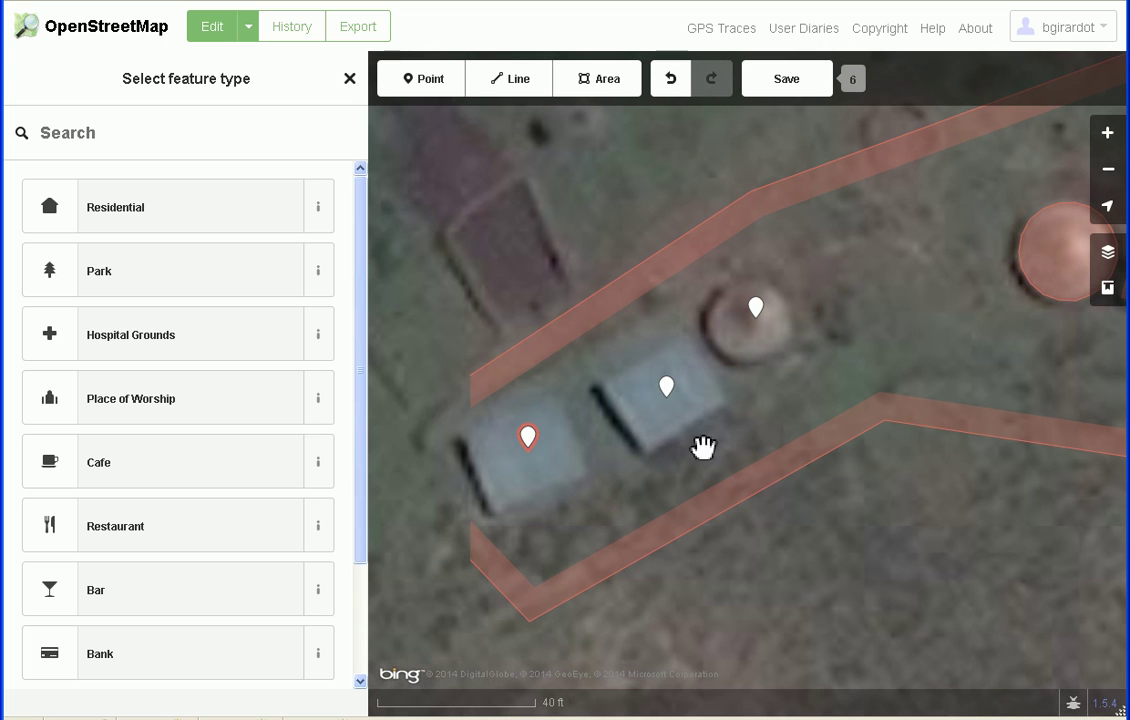
click(532, 438)
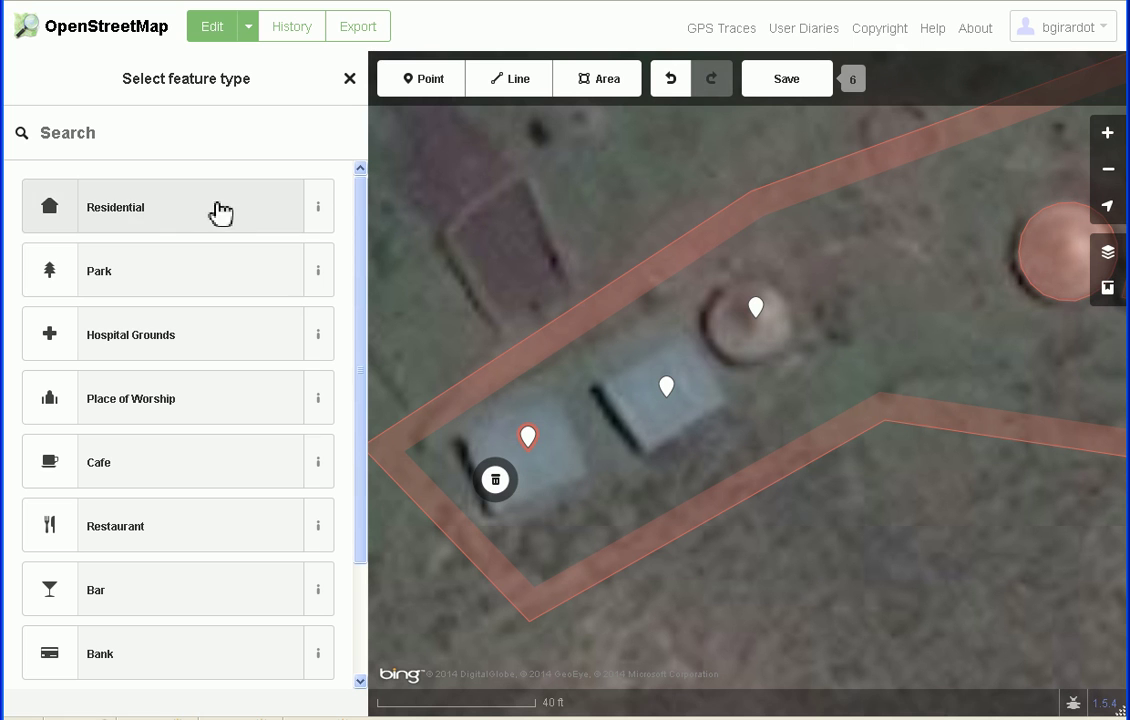
scroll(222, 497, down, 2)
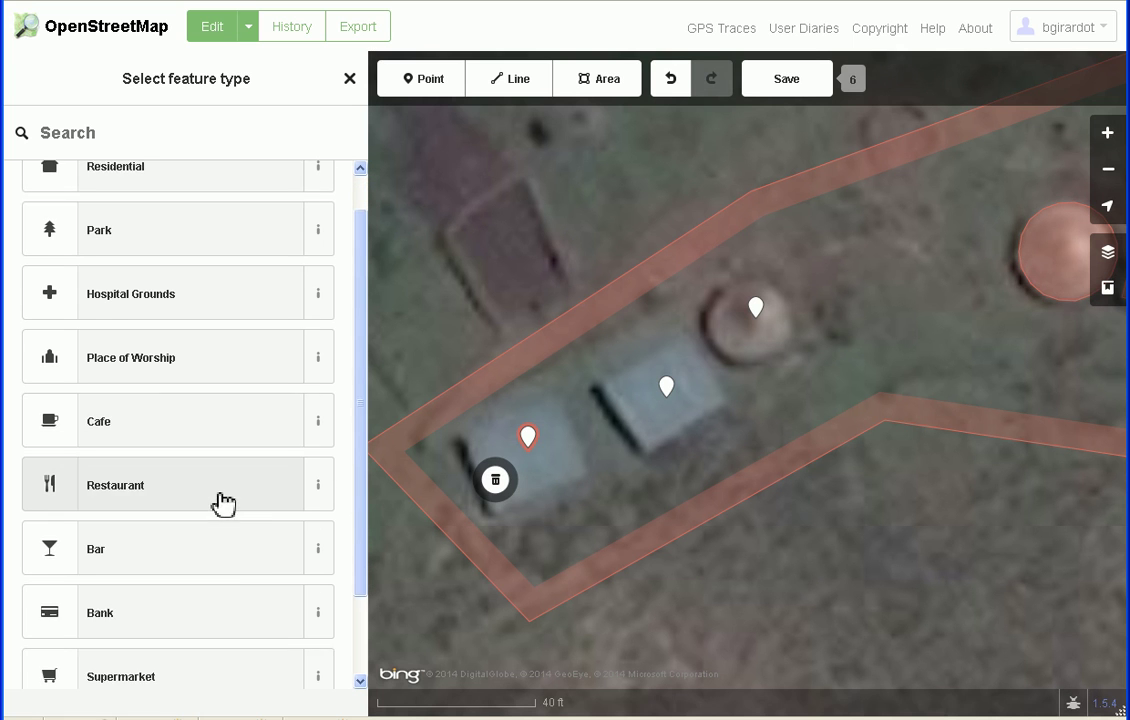
scroll(222, 504, down, 1)
scroll(190, 400, up, 3)
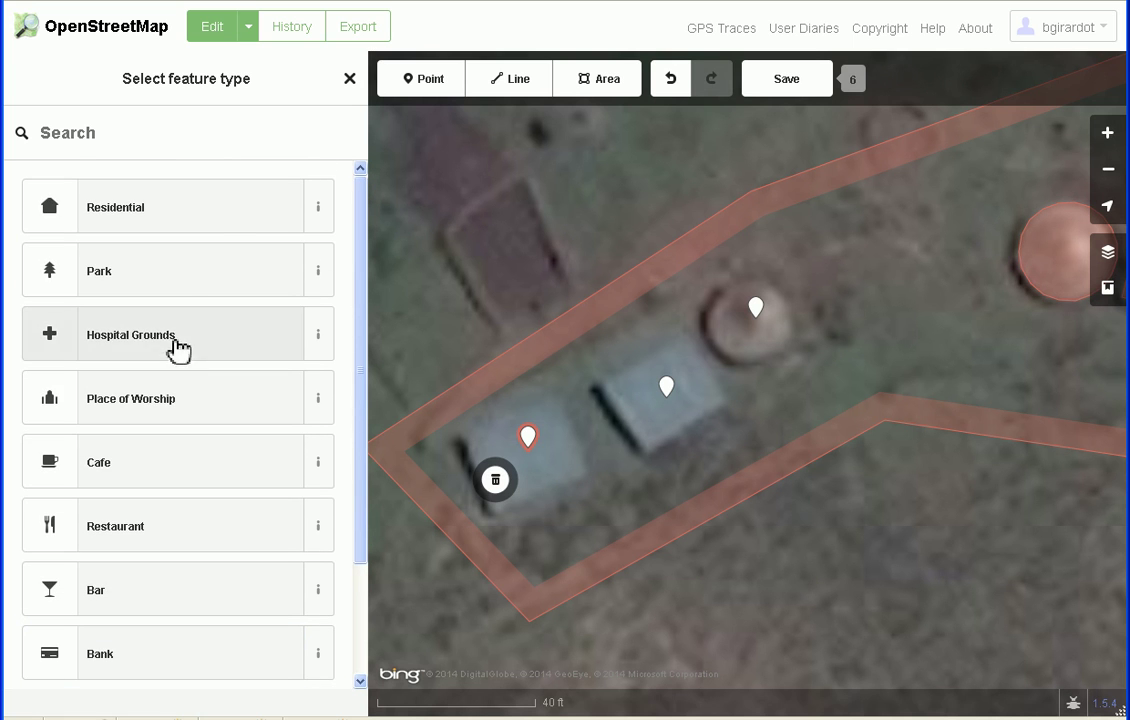
click(180, 213)
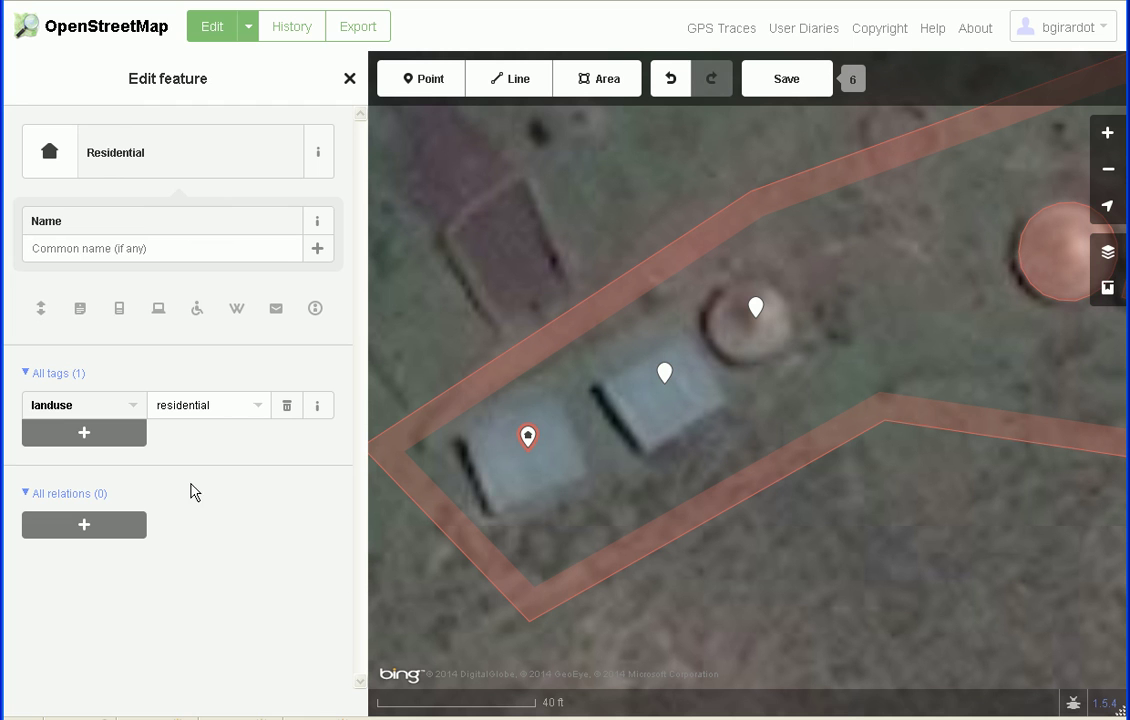
- Look through the feature types for the point on the blue-roofed building nearest the round hut and set it to Residential
click(672, 383)
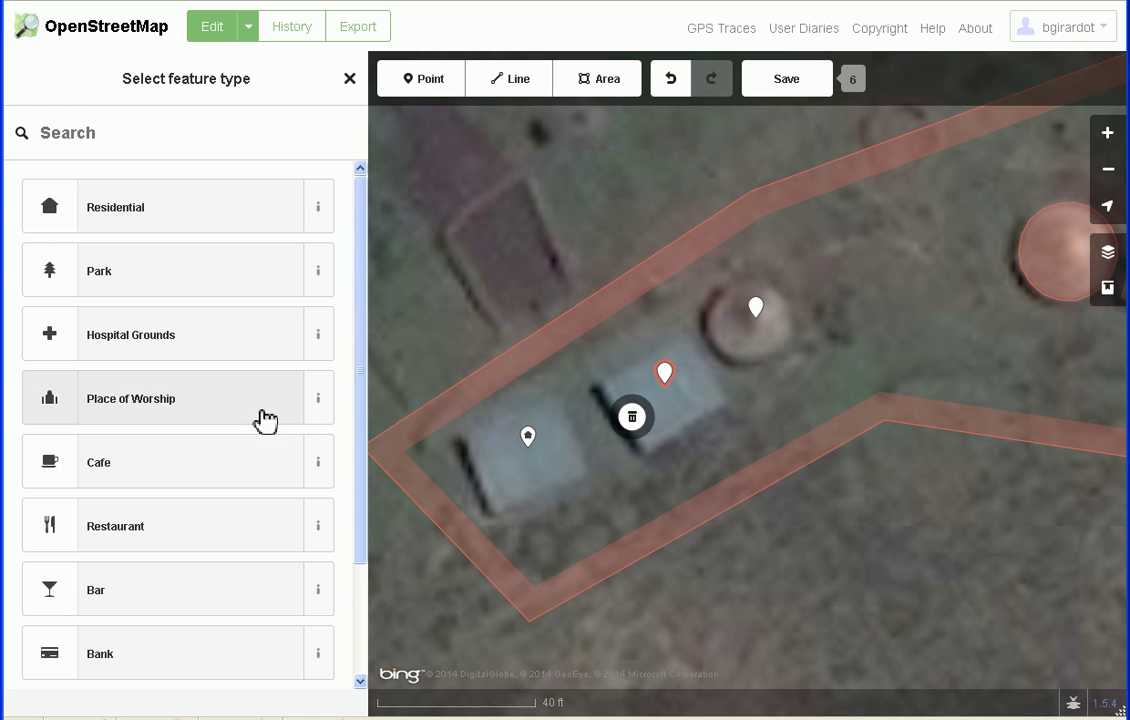
scroll(264, 425, down, 3)
scroll(268, 549, up, 3)
scroll(270, 540, down, 3)
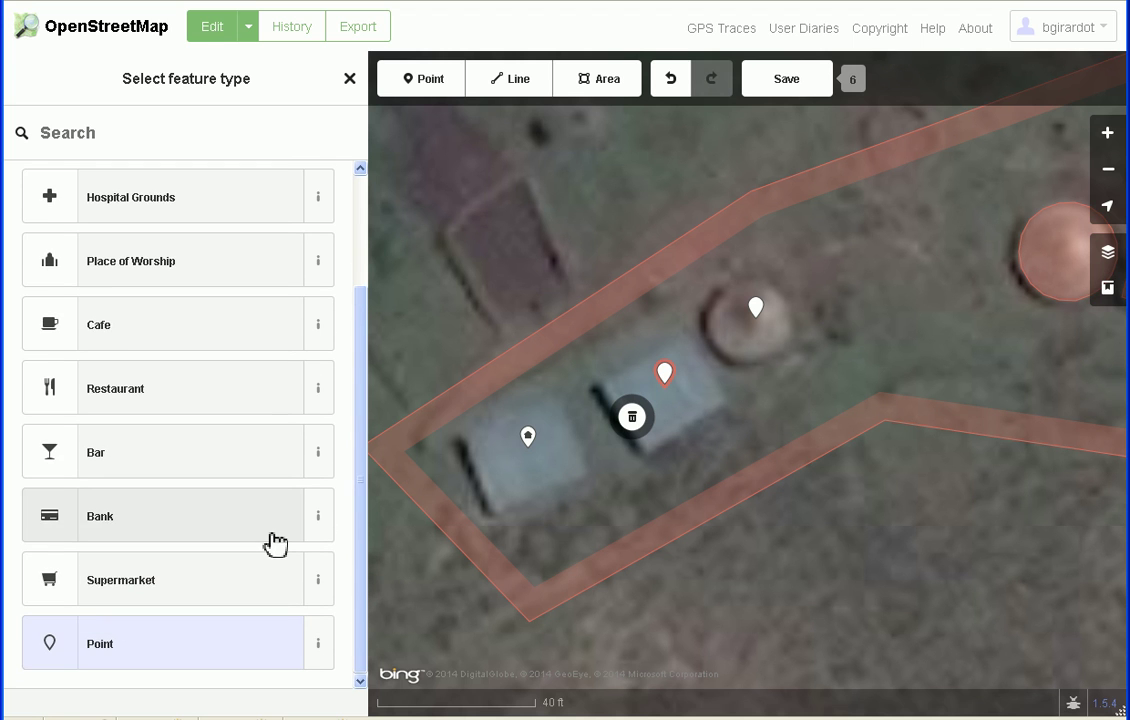
scroll(272, 537, up, 3)
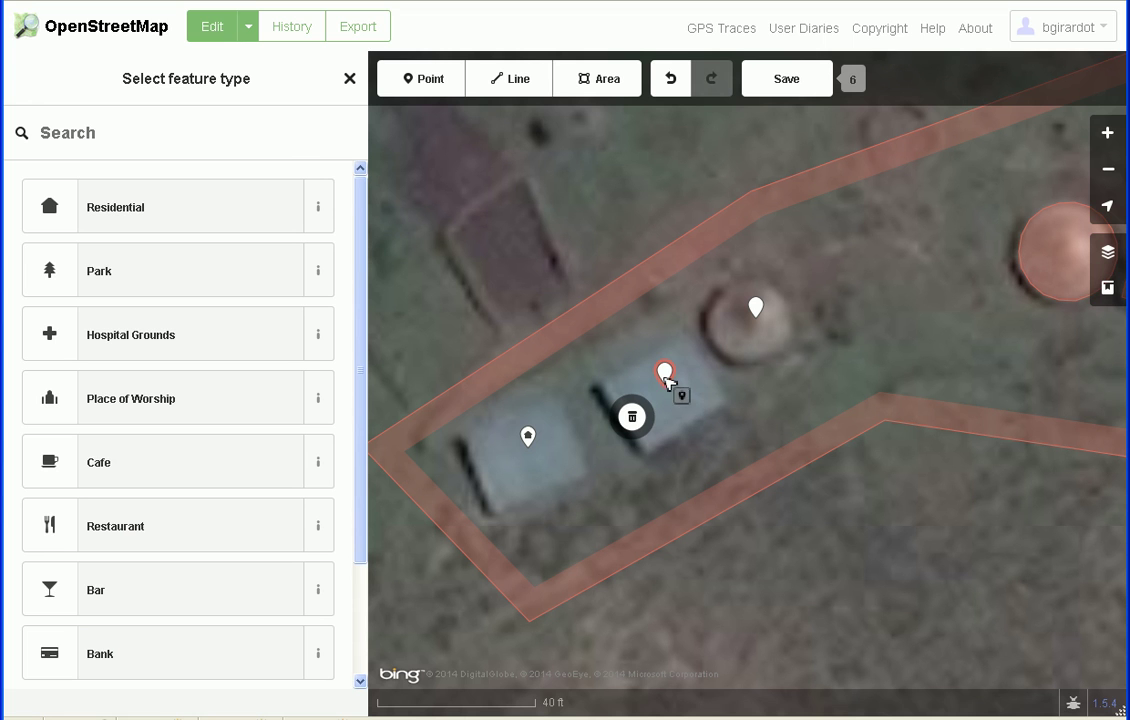
click(165, 207)
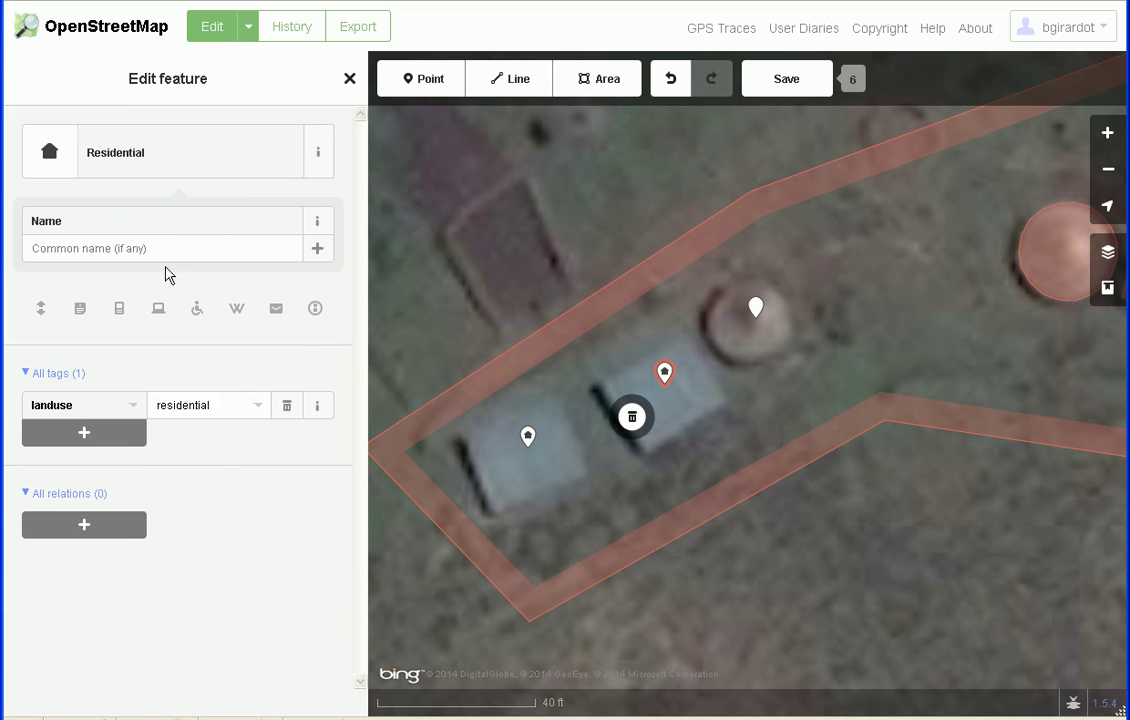
- Add a building=yes tag to the point on the blue-roofed building nearest the round hut and remove its landuse tag
click(52, 376)
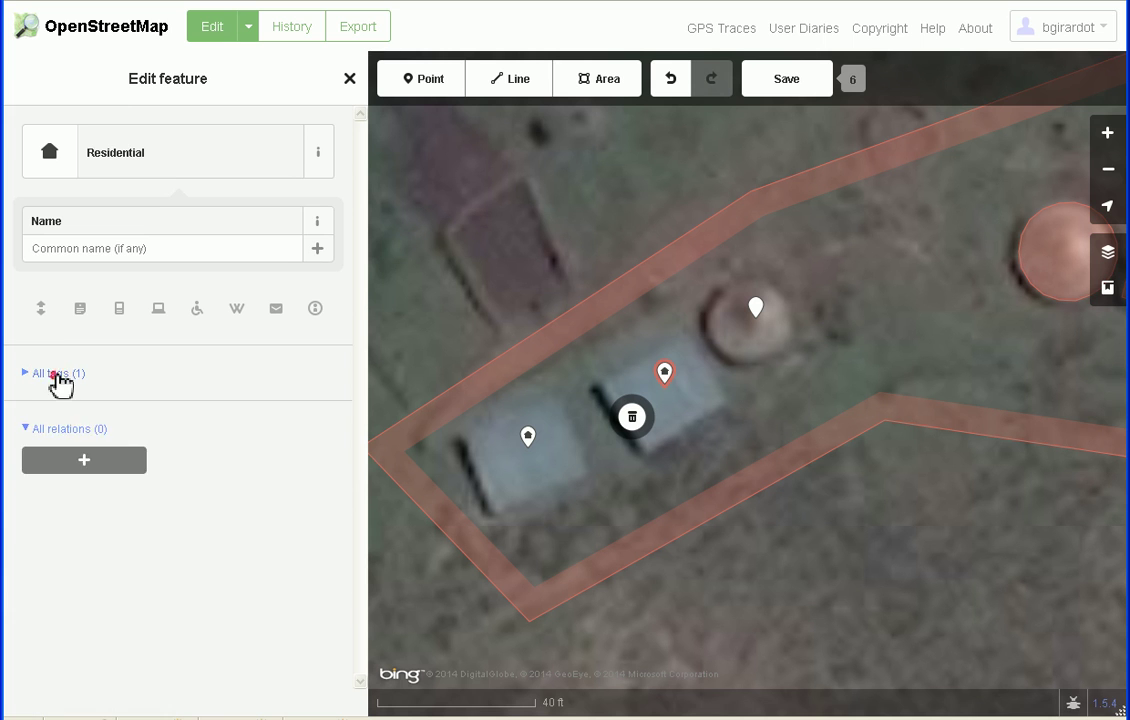
click(55, 378)
click(116, 438)
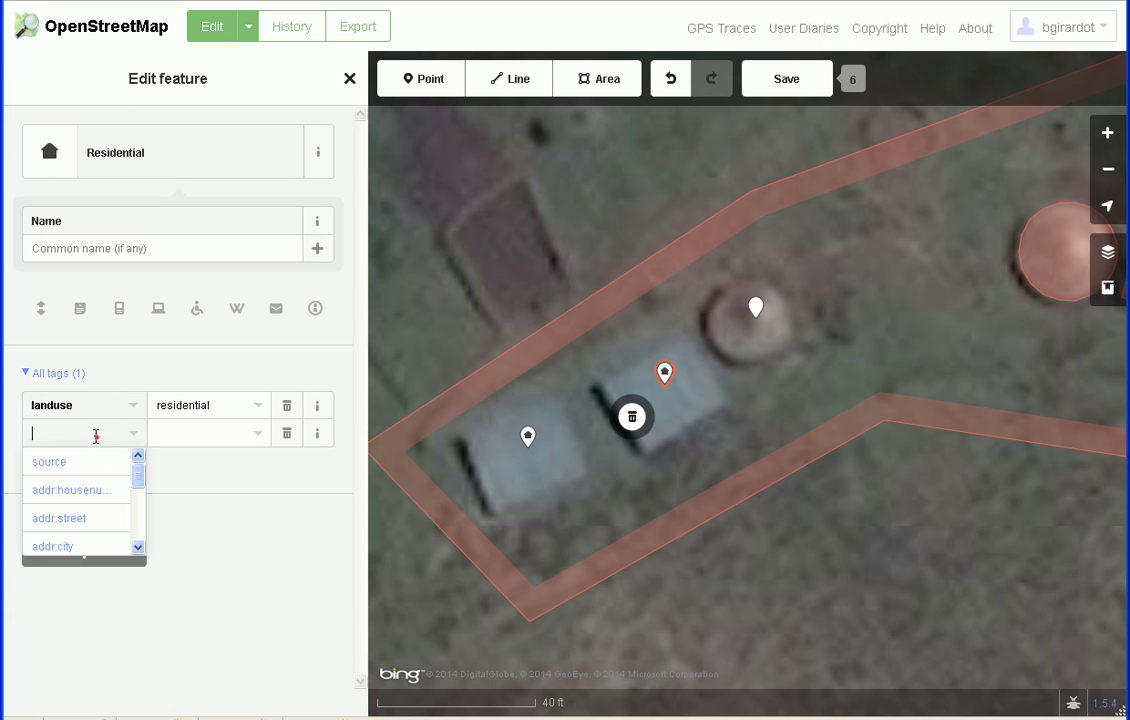
text(buil)
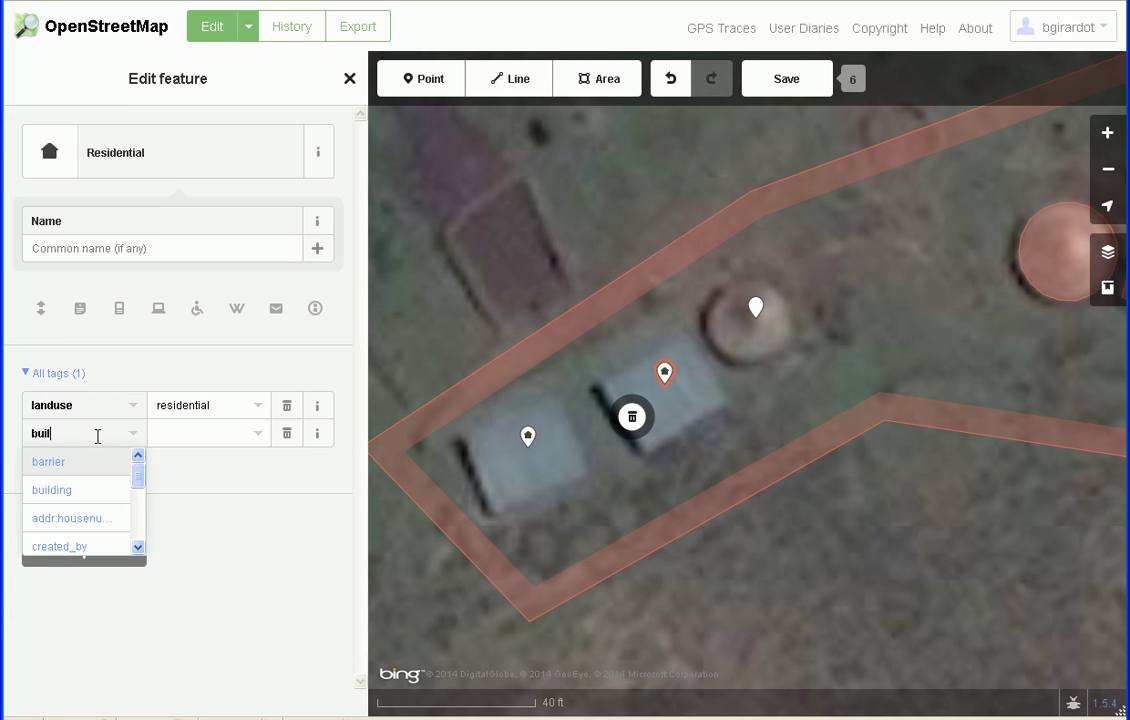
key(BackSpace)
key(BackSpace)
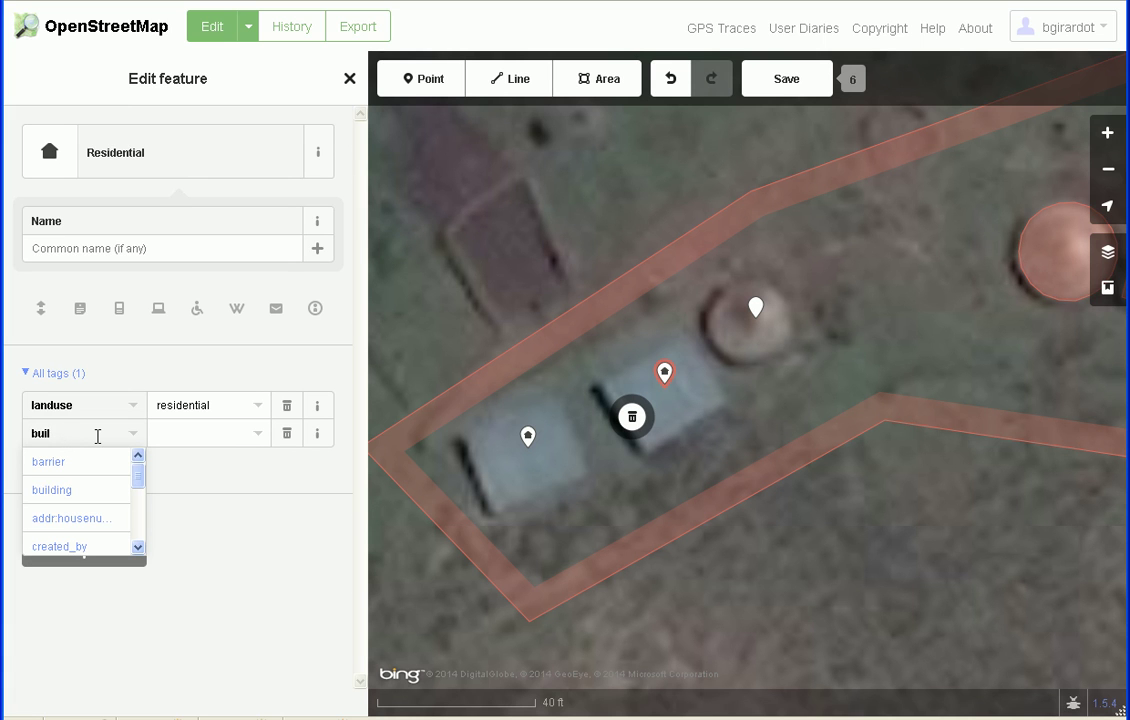
click(84, 489)
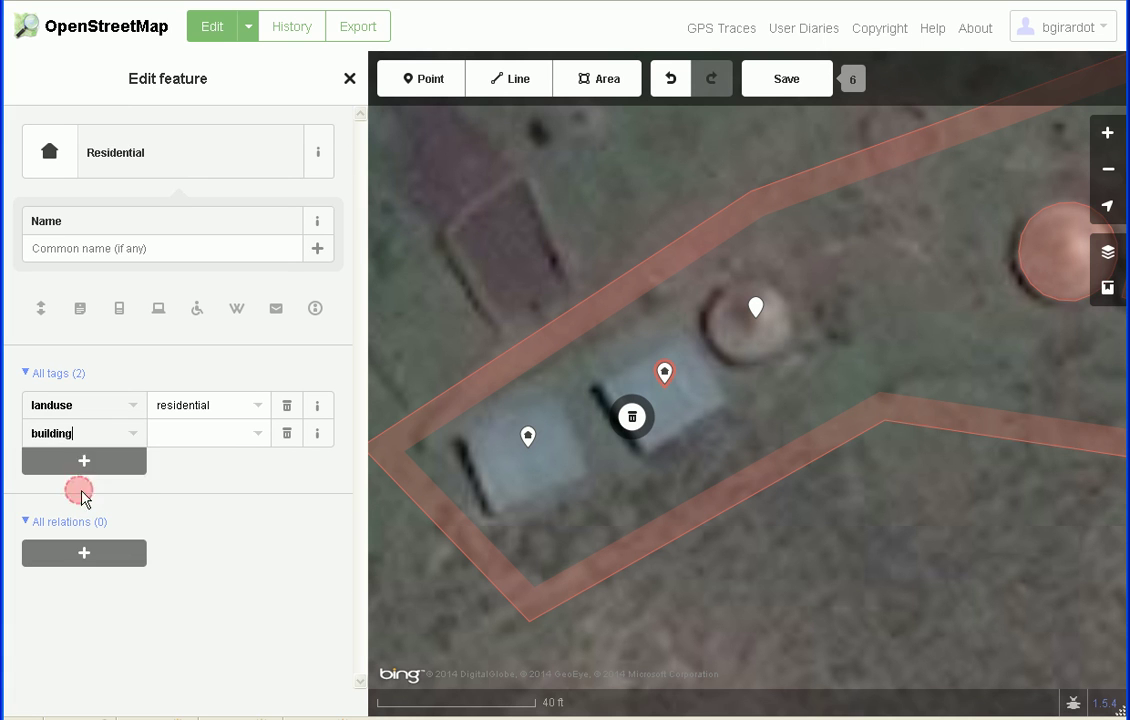
click(256, 437)
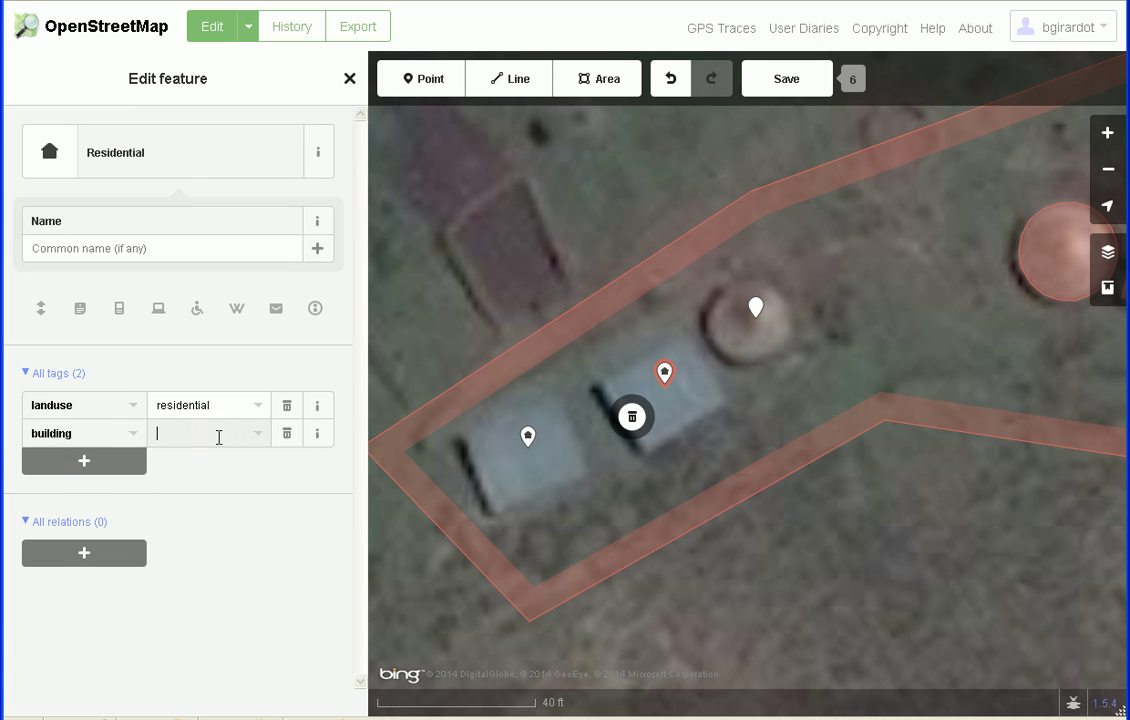
text(yes)
click(288, 406)
click(257, 531)
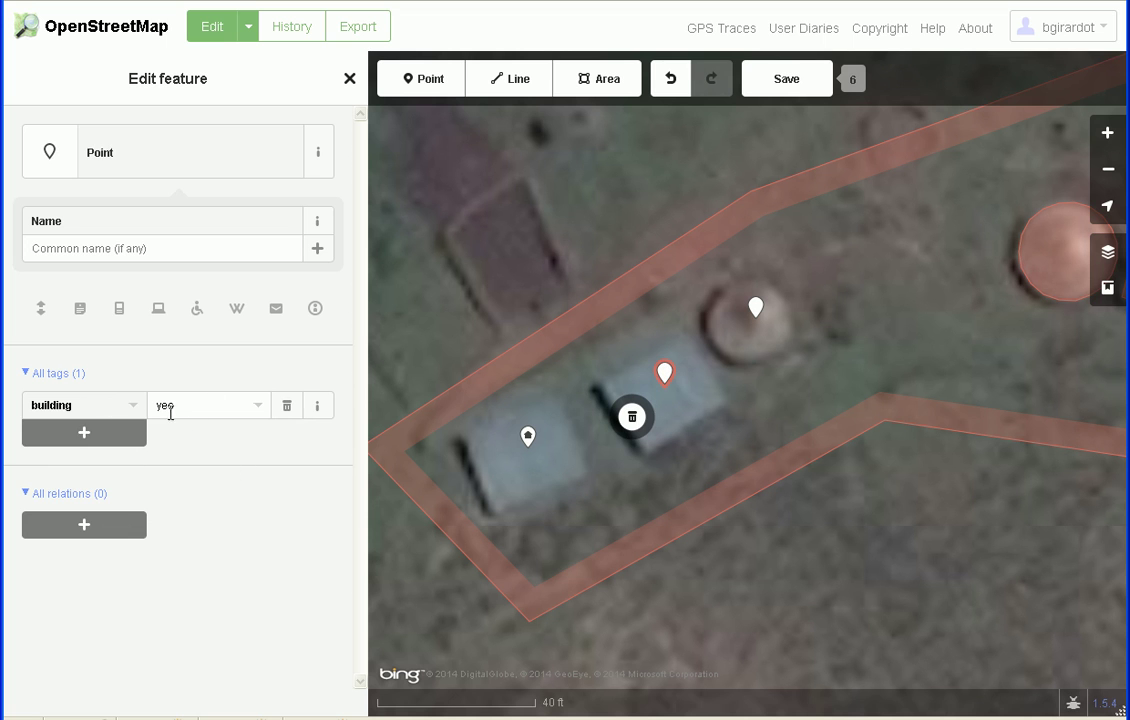
click(718, 427)
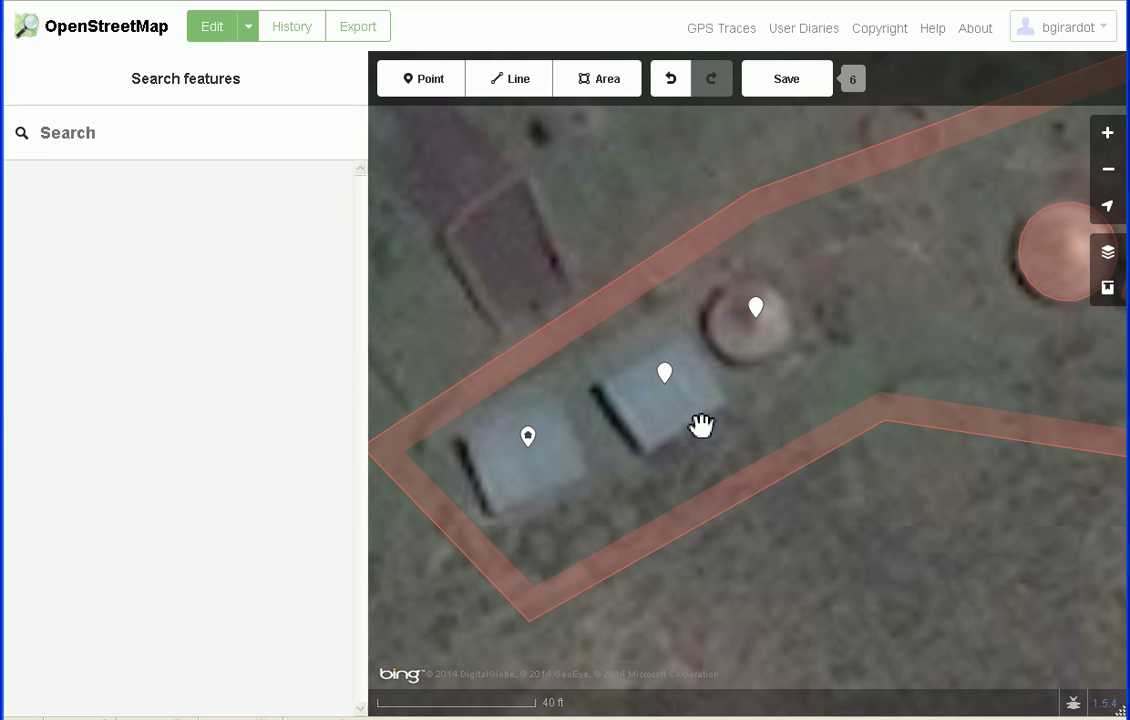
click(666, 375)
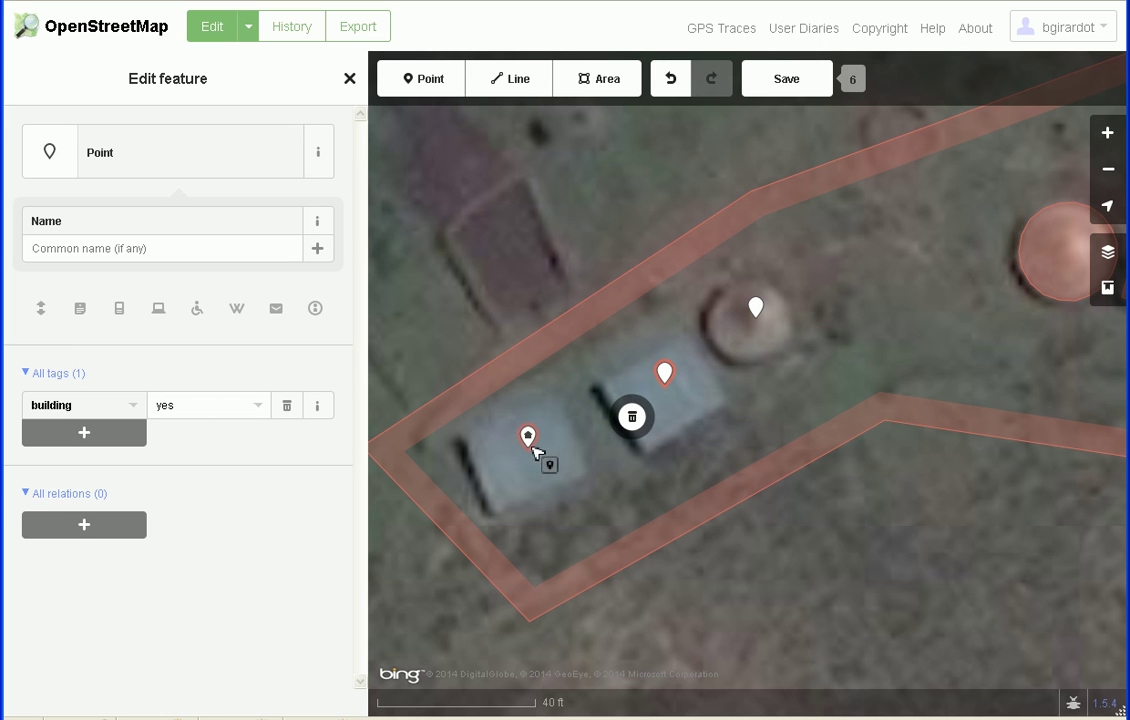
- Set the point on the round hut to Residential and shift it slightly on the roof
click(758, 311)
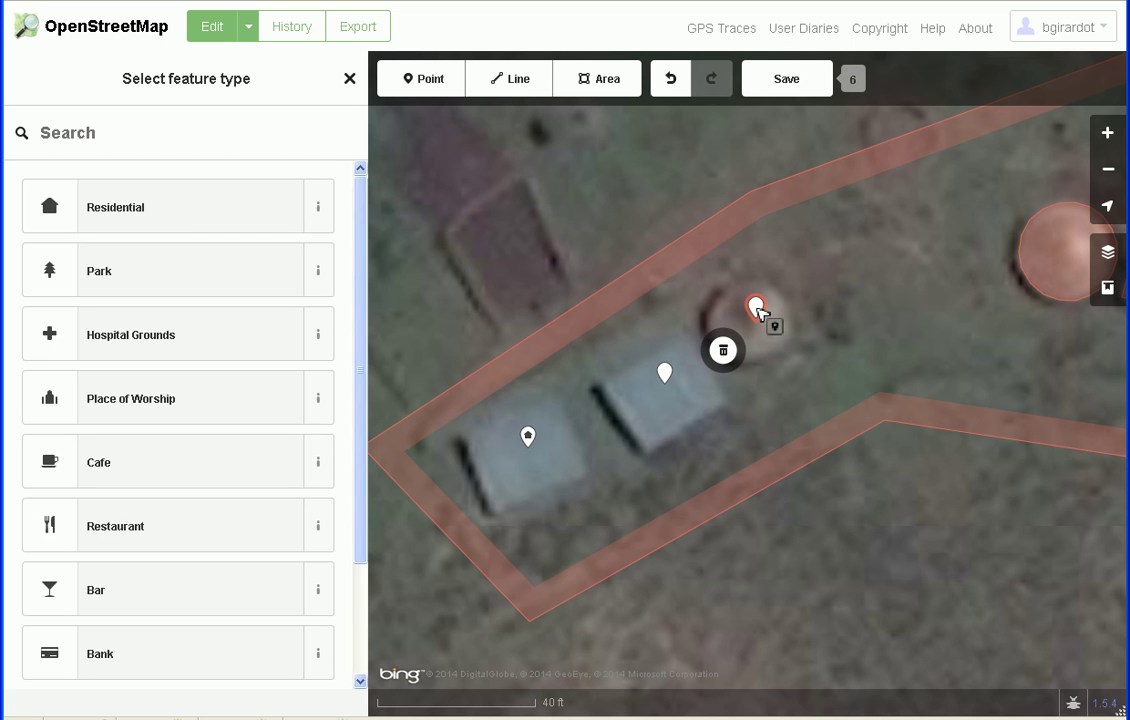
click(166, 203)
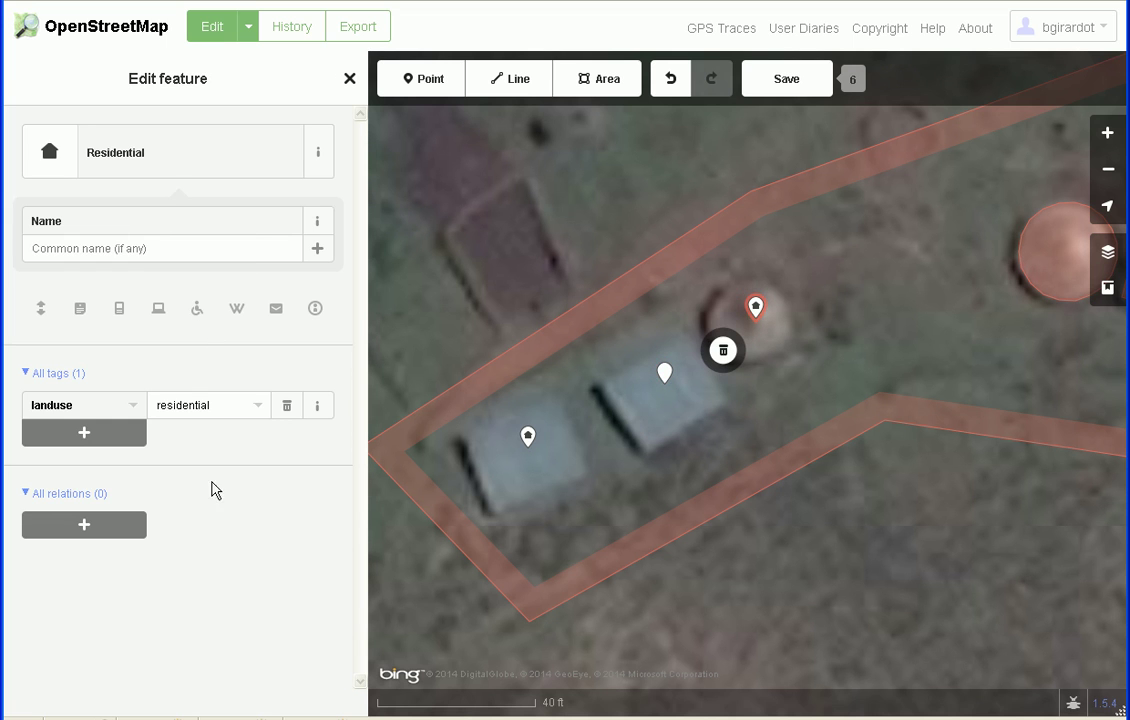
click(818, 380)
click(768, 312)
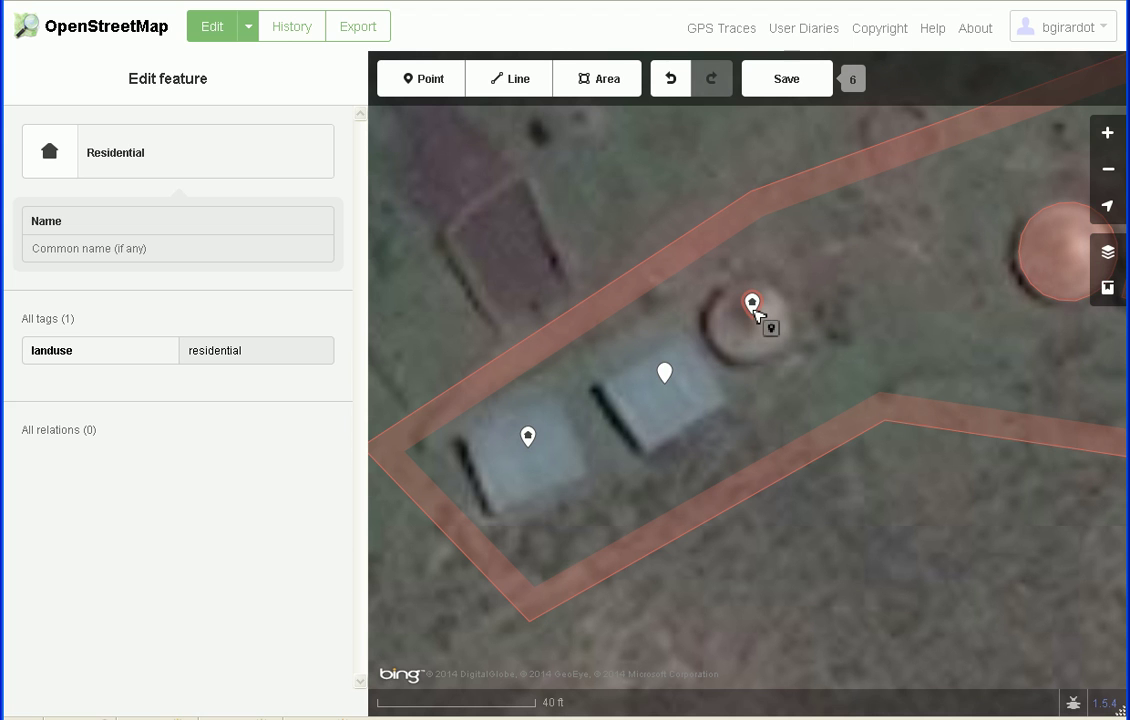
click(857, 384)
right_click(864, 385)
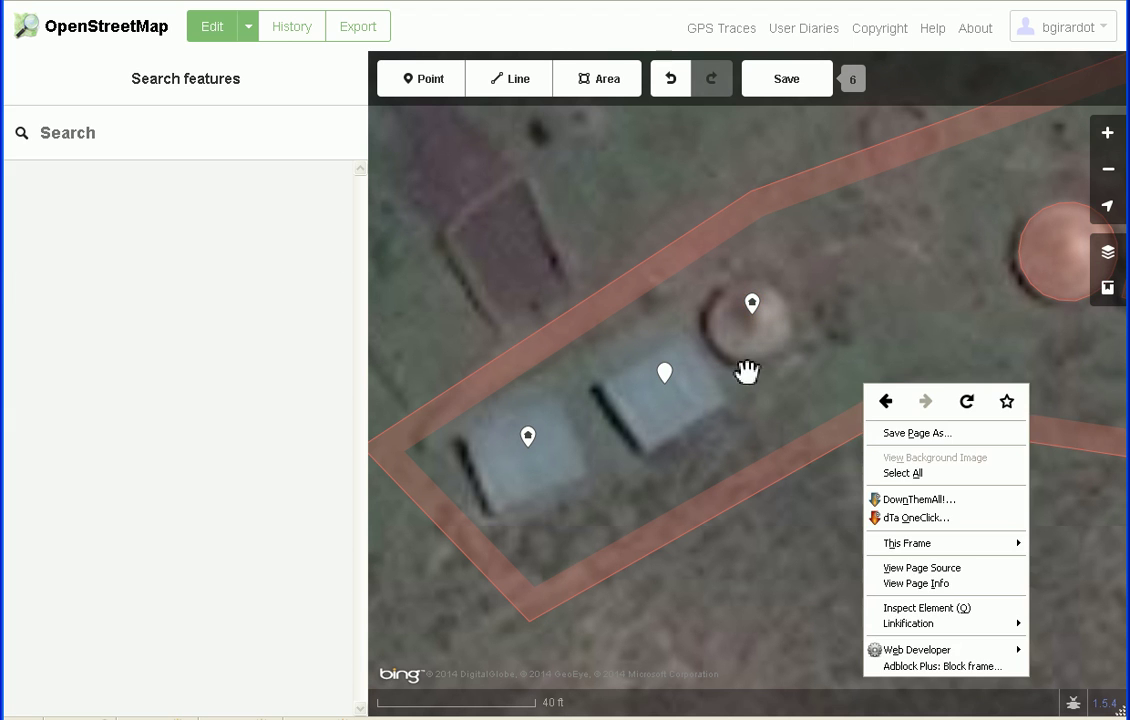
- Delete the points on the round hut and on both blue-roofed buildings
click(752, 306)
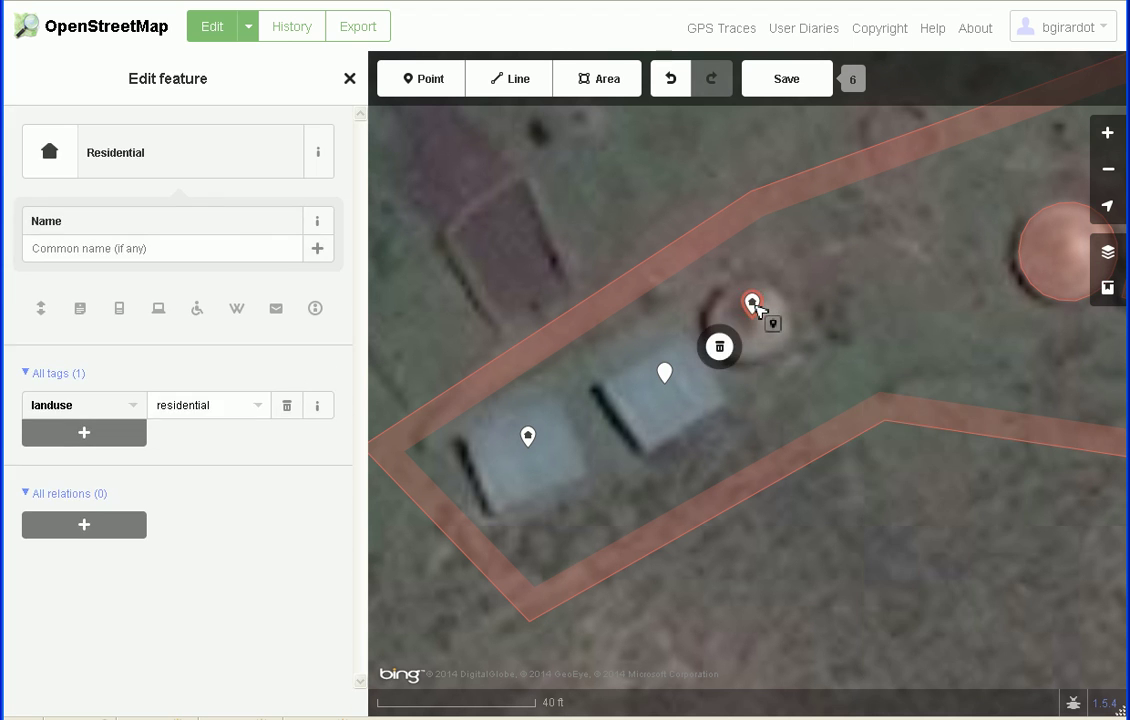
click(725, 348)
click(665, 374)
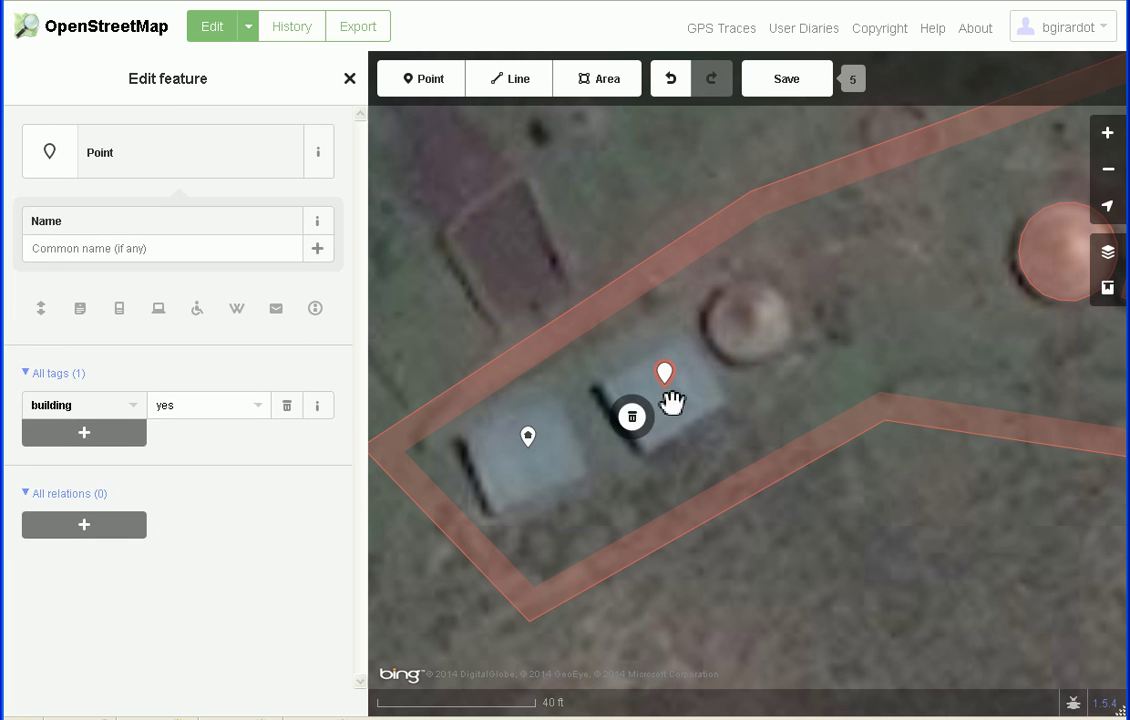
click(633, 420)
click(528, 437)
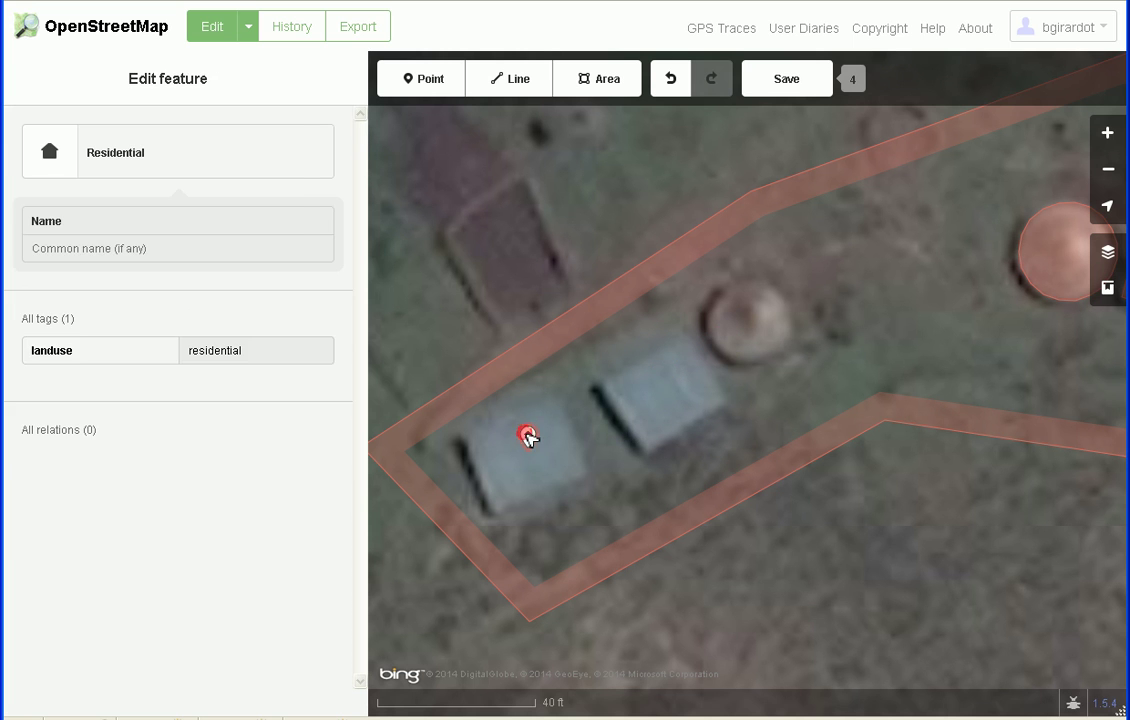
click(497, 481)
- Inspect the fields and tags of the circular building area northeast of the blue-roofed buildings
drag(832, 403, 499, 531)
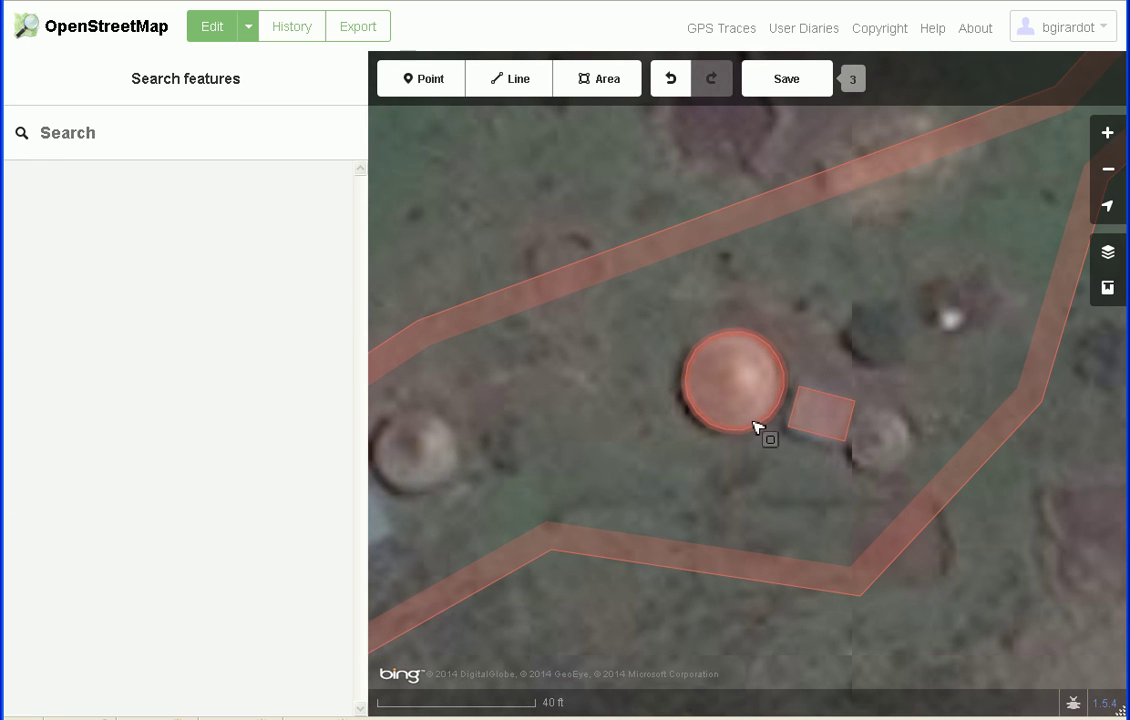
click(751, 434)
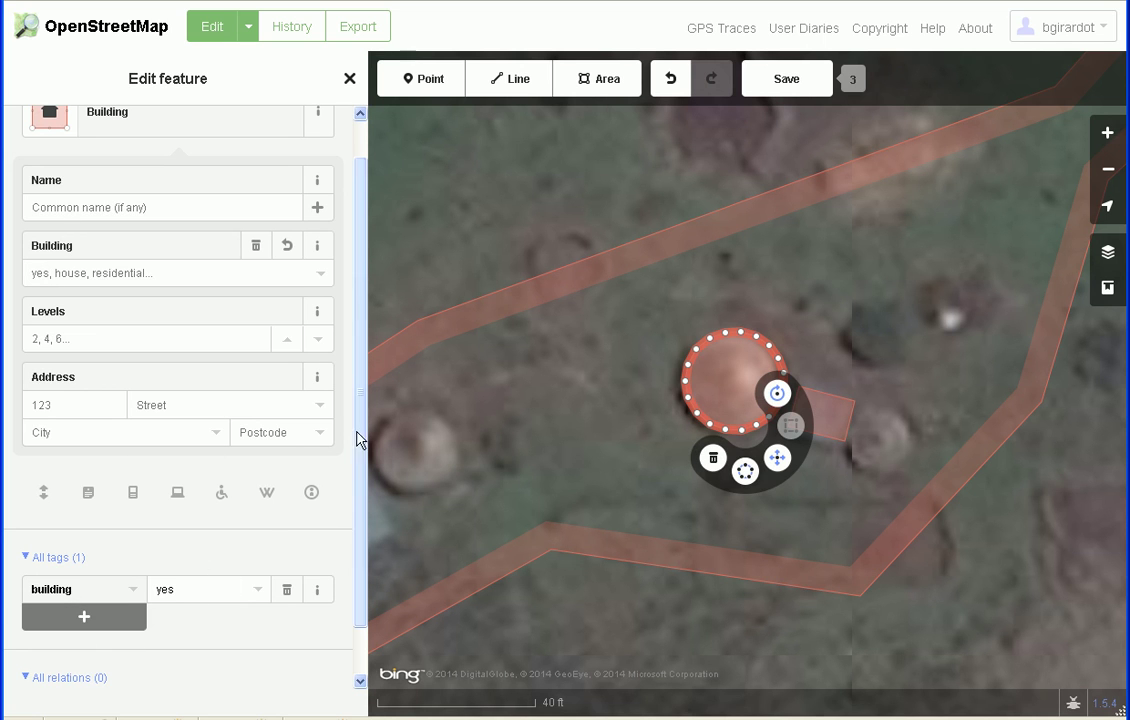
drag(361, 437, 356, 371)
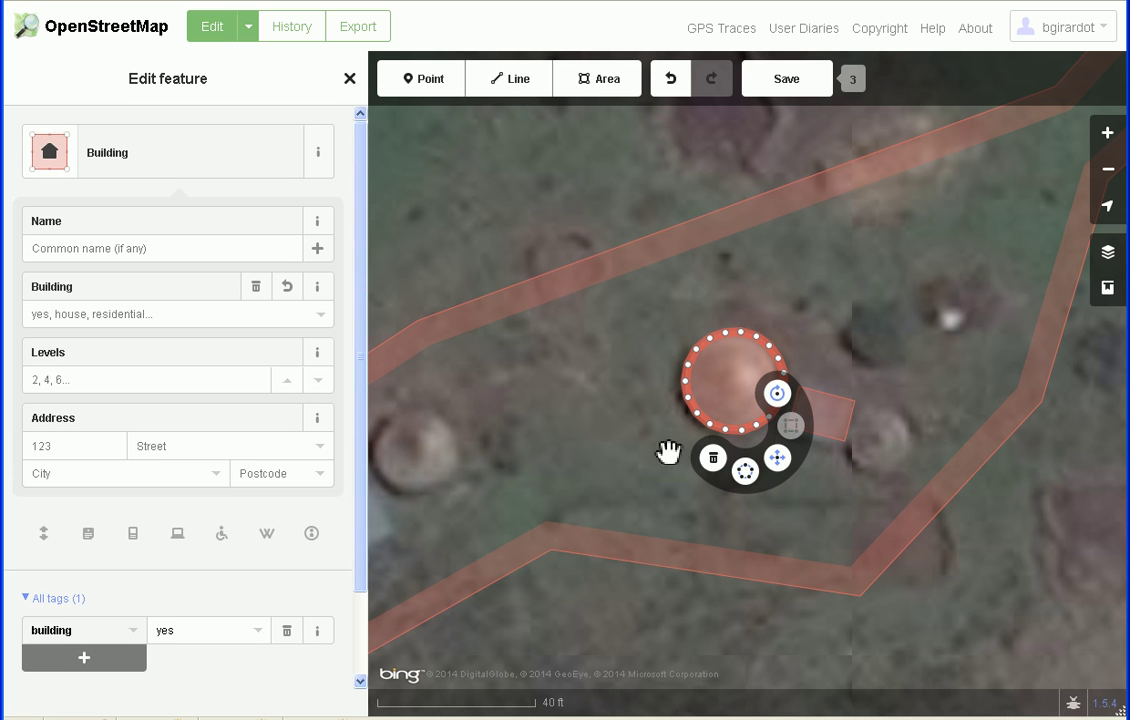
click(860, 510)
- Draw a triangular area on the open ground northwest of the residential area
scroll(875, 450, down, 3)
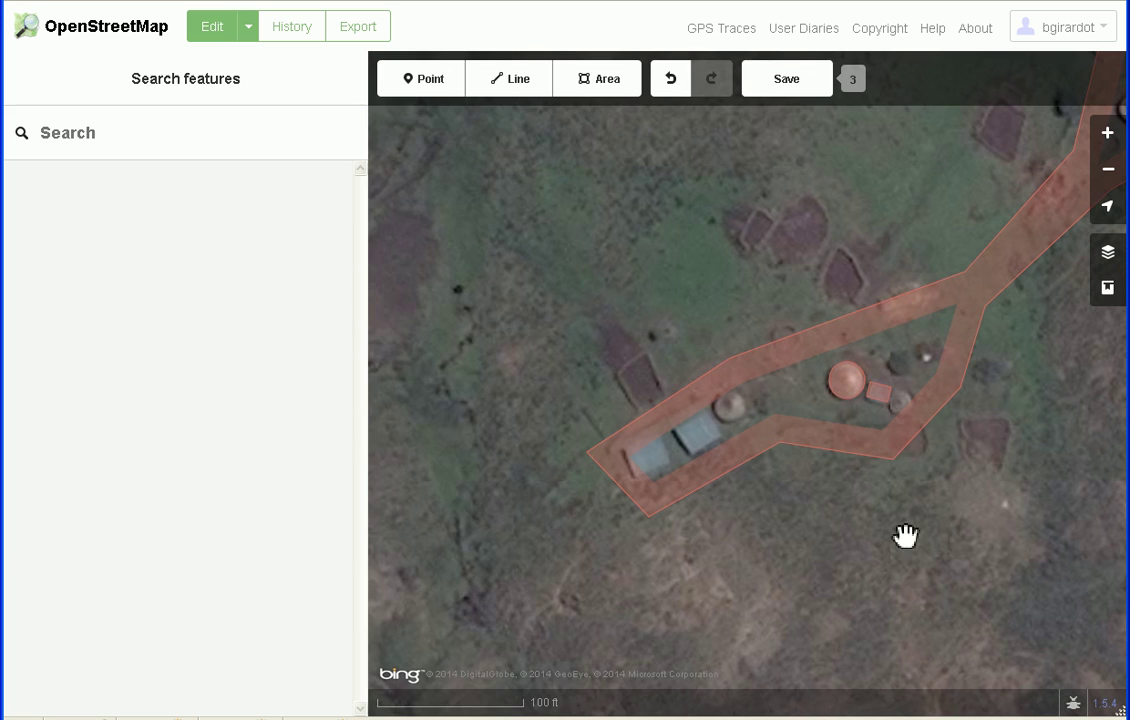
drag(905, 536, 865, 474)
drag(807, 502, 820, 530)
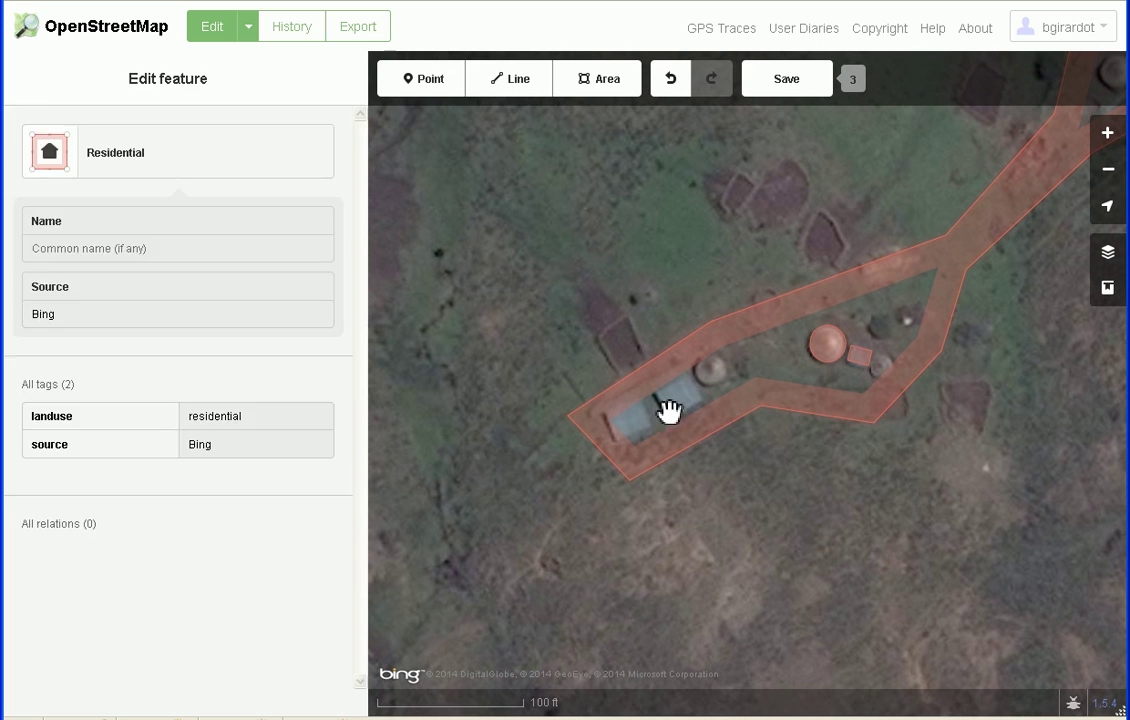
click(602, 79)
click(463, 203)
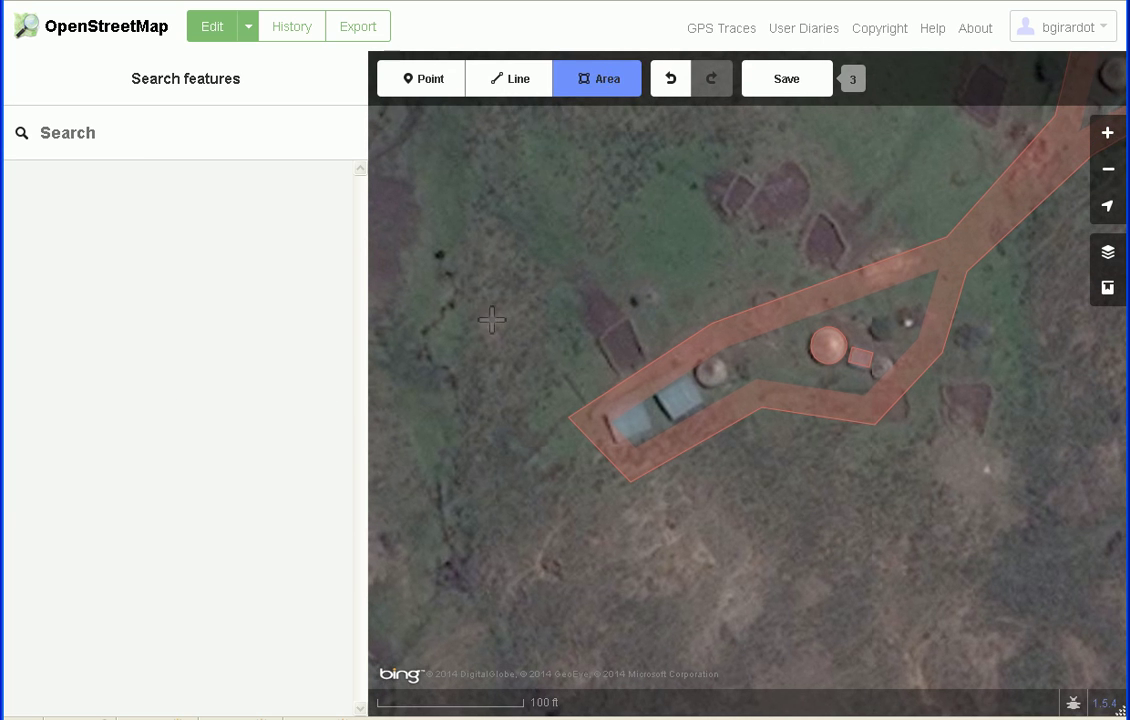
click(597, 239)
click(591, 184)
click(591, 184)
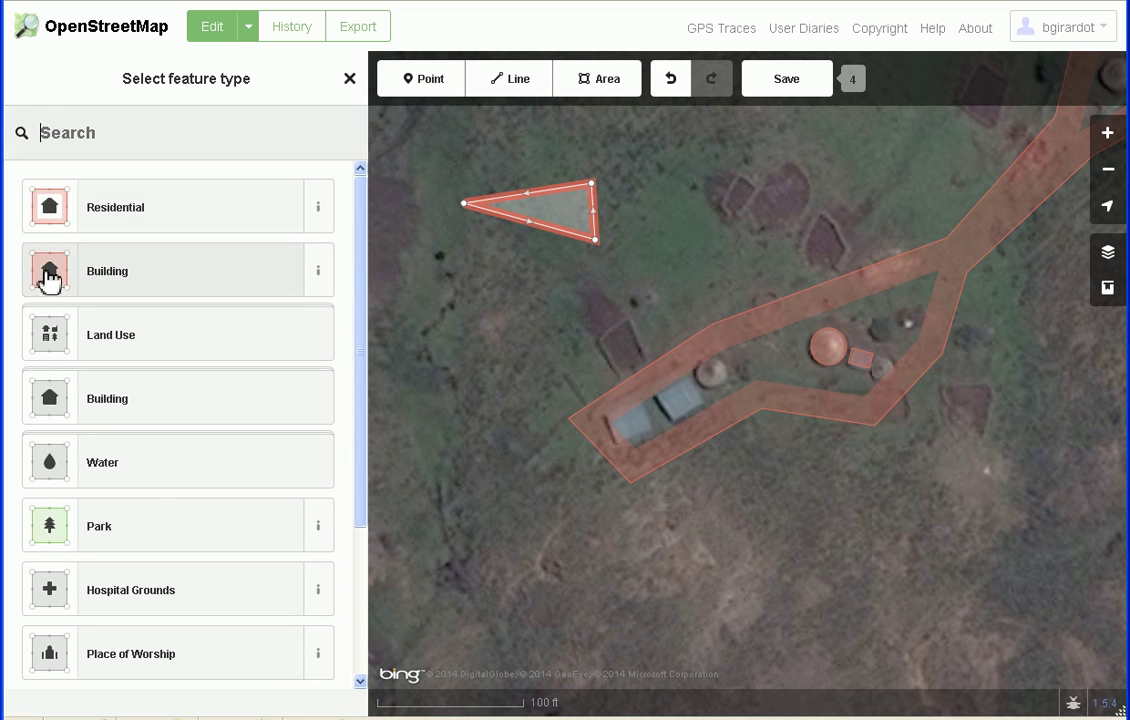
- Look through the Land Use and Water feature categories and set the triangular area to Residential
click(190, 322)
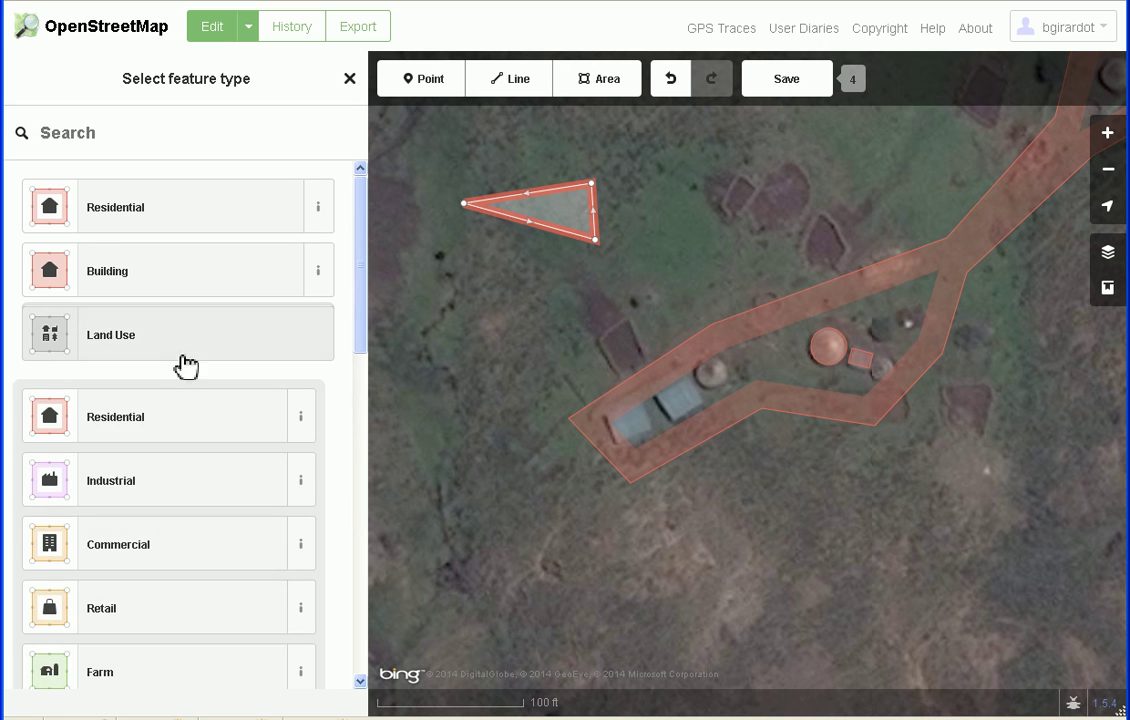
click(180, 338)
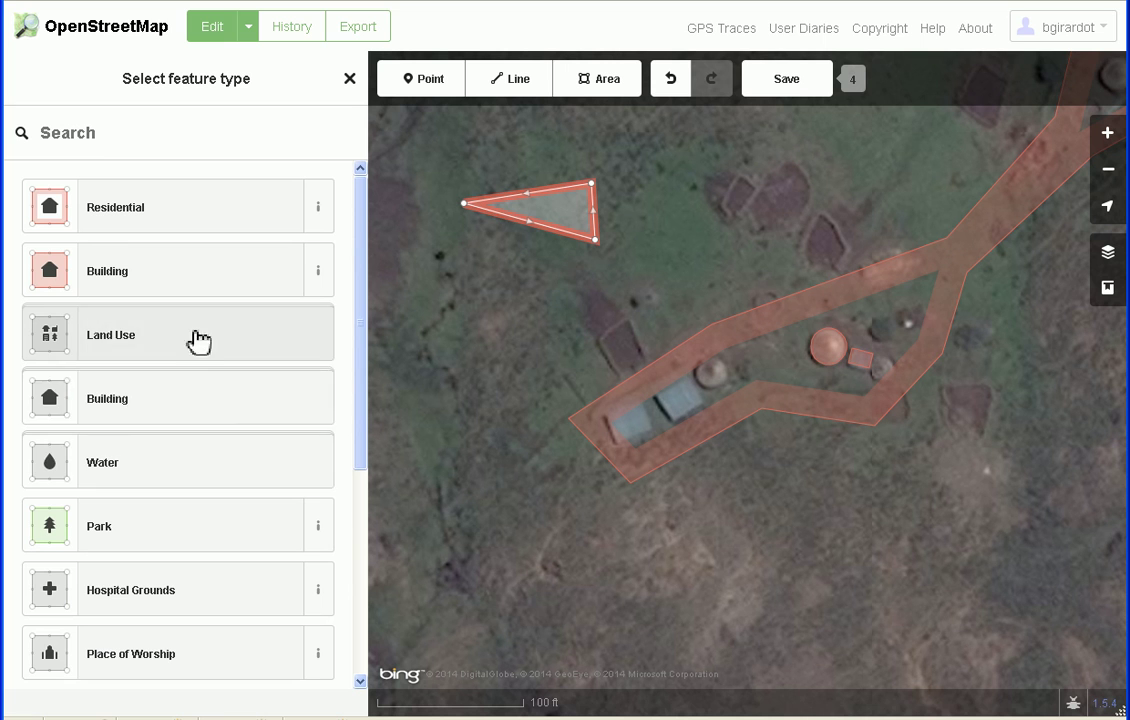
click(163, 476)
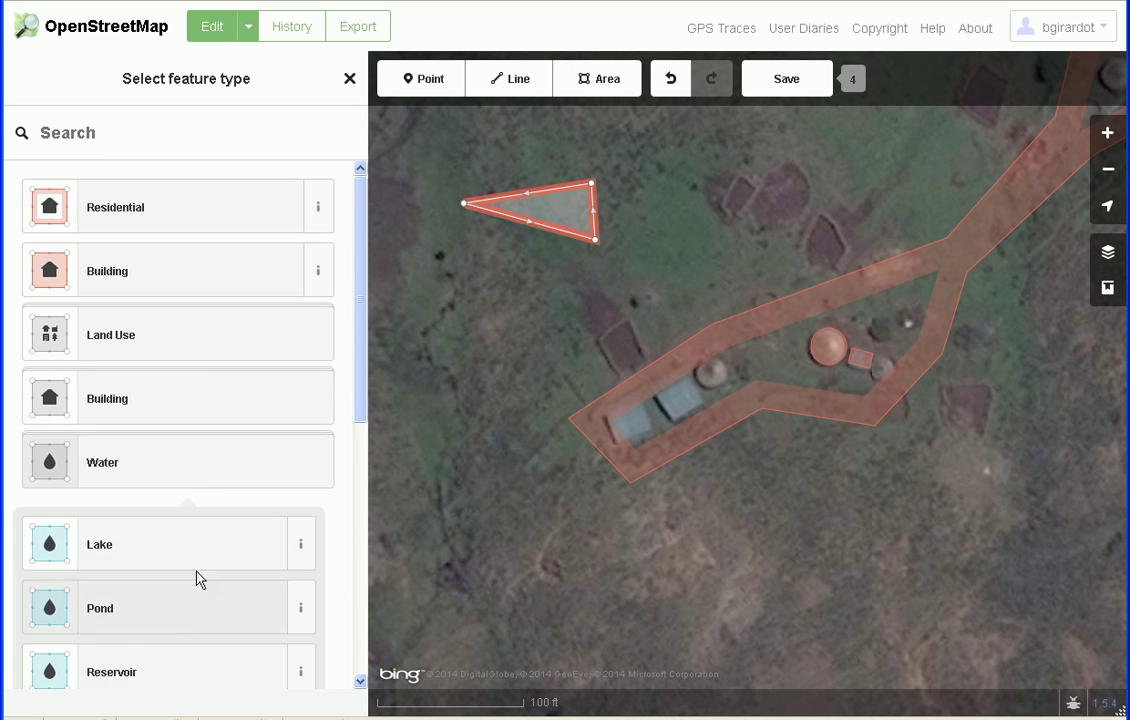
click(193, 473)
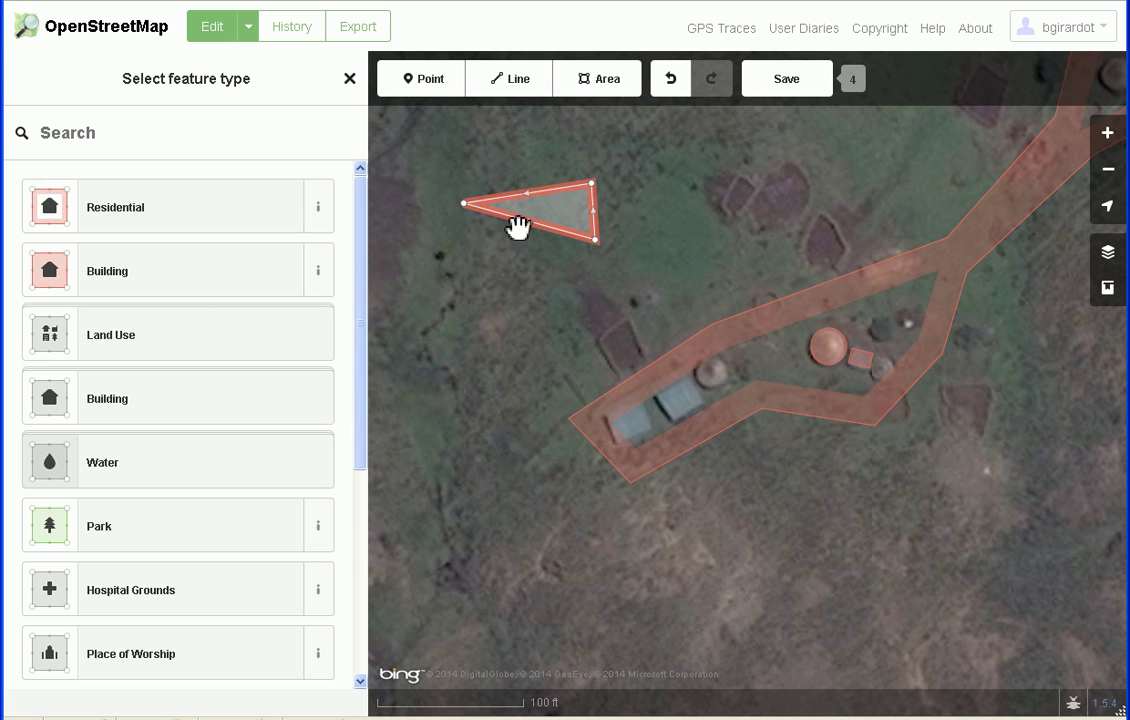
click(163, 220)
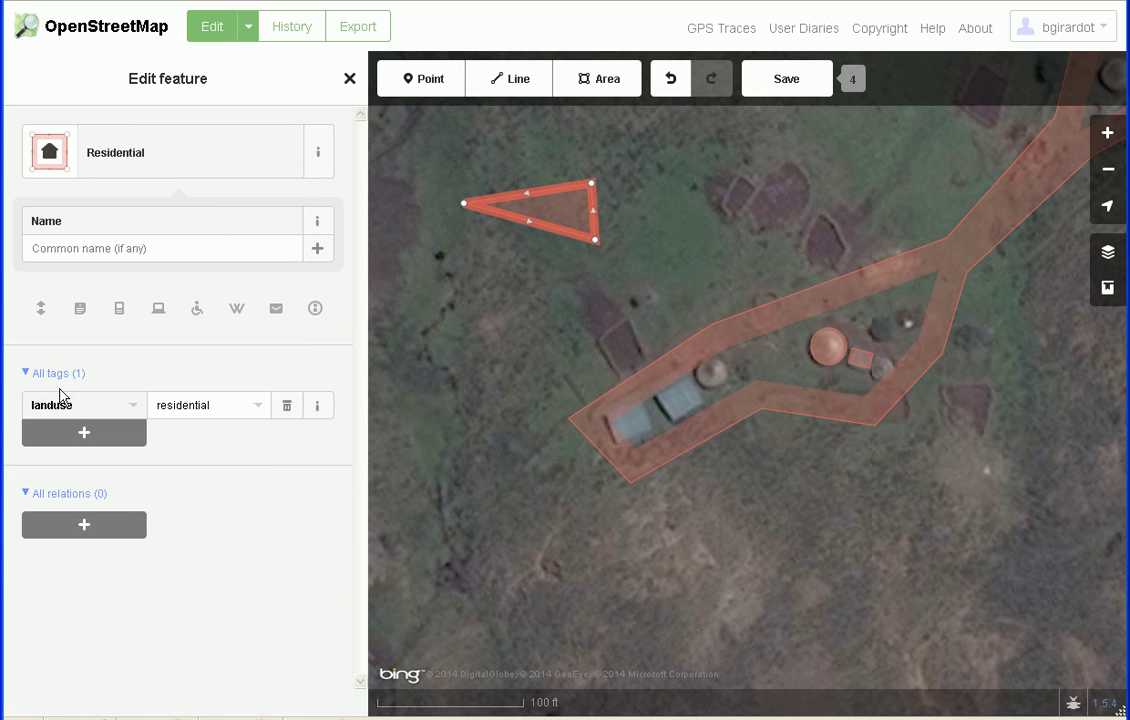
click(33, 376)
click(33, 377)
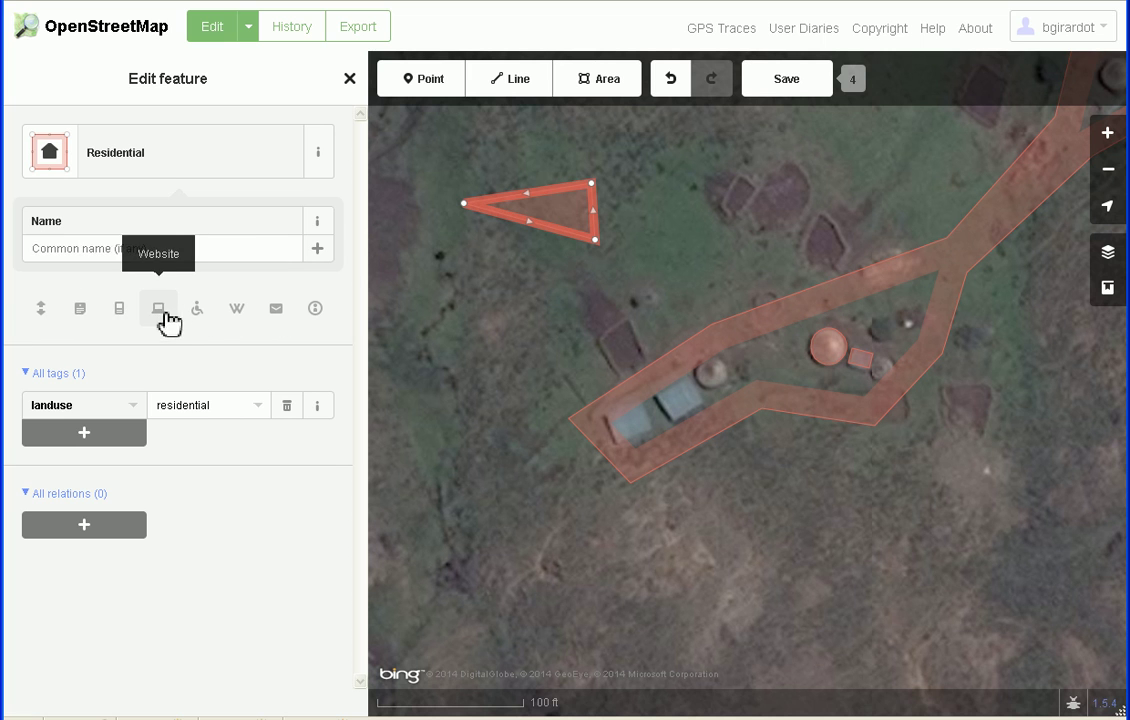
- Add the note "Imagery was difficult to use because of clouds." to the triangular area and inspect its note tag
click(81, 309)
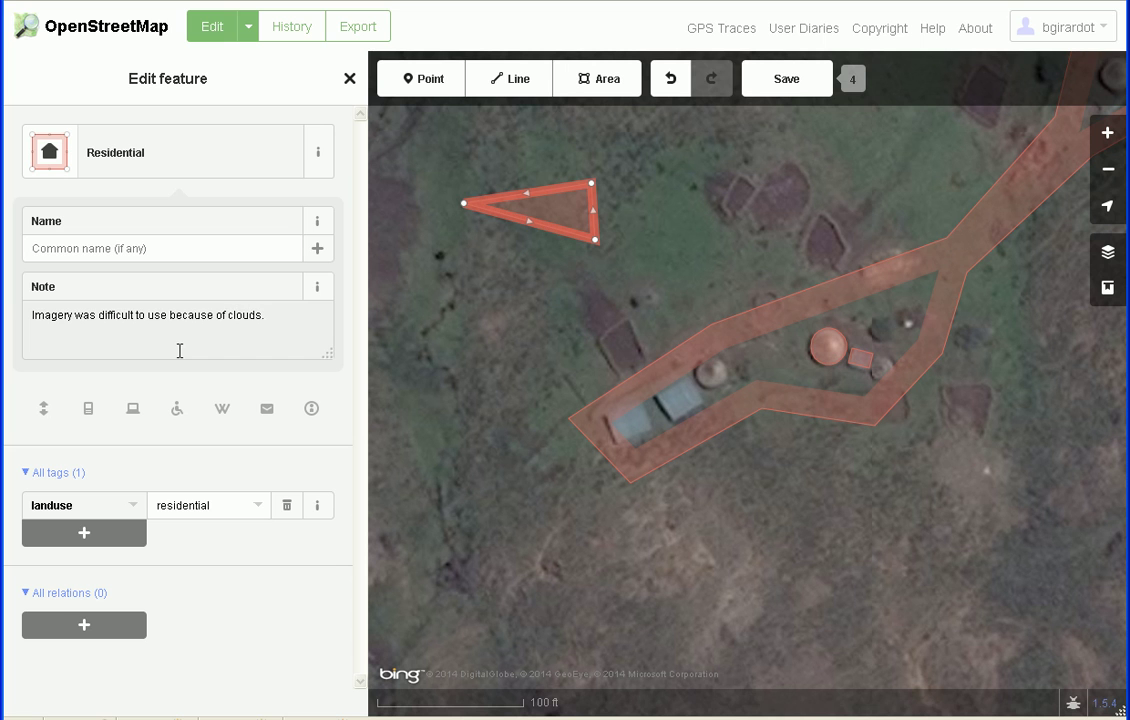
click(419, 409)
click(538, 233)
click(538, 233)
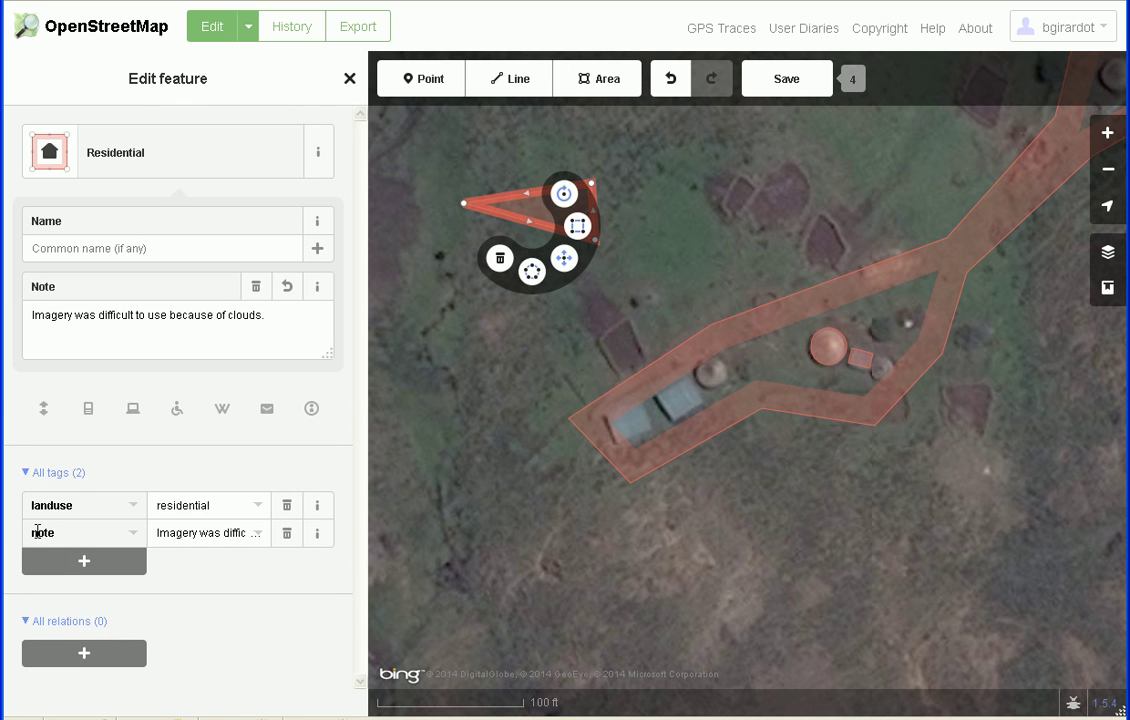
double_click(212, 533)
click(230, 535)
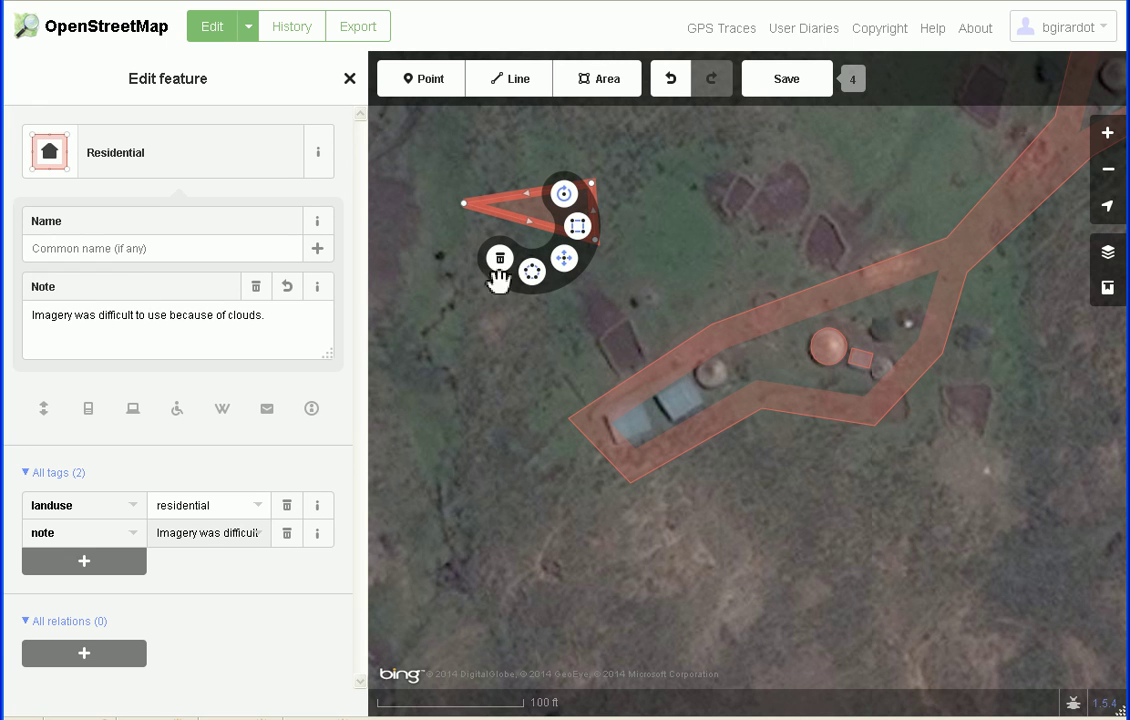
- Check the large residential area's tags and remove the note tag from the triangular area
click(688, 354)
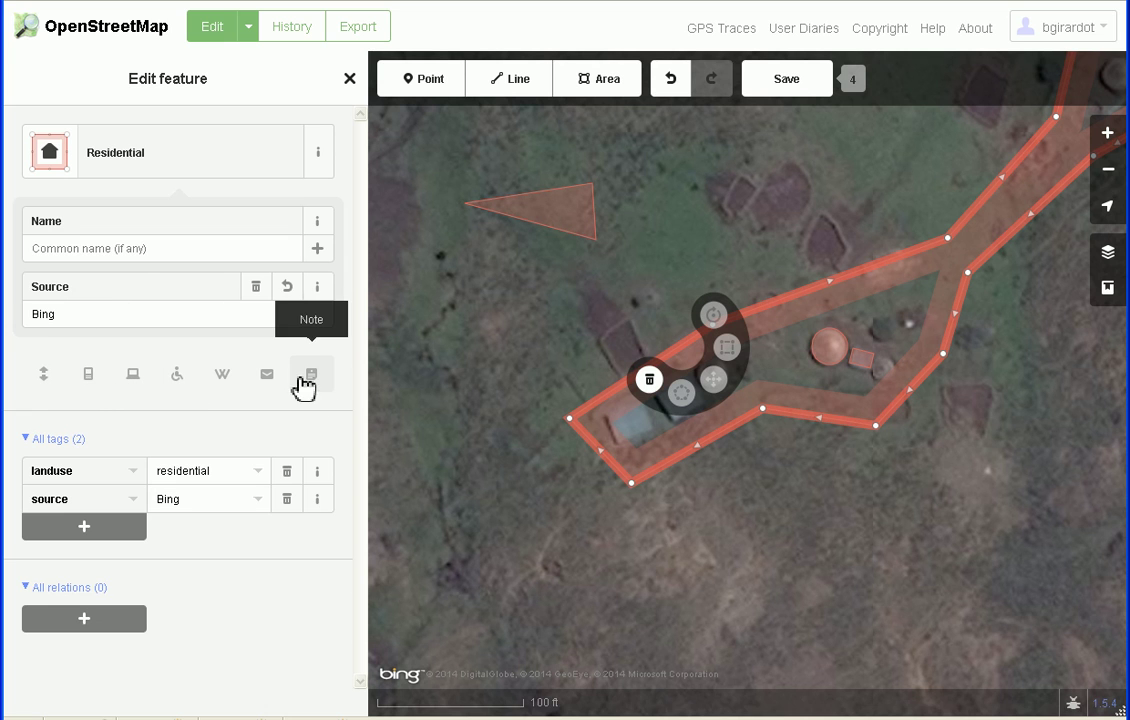
click(537, 227)
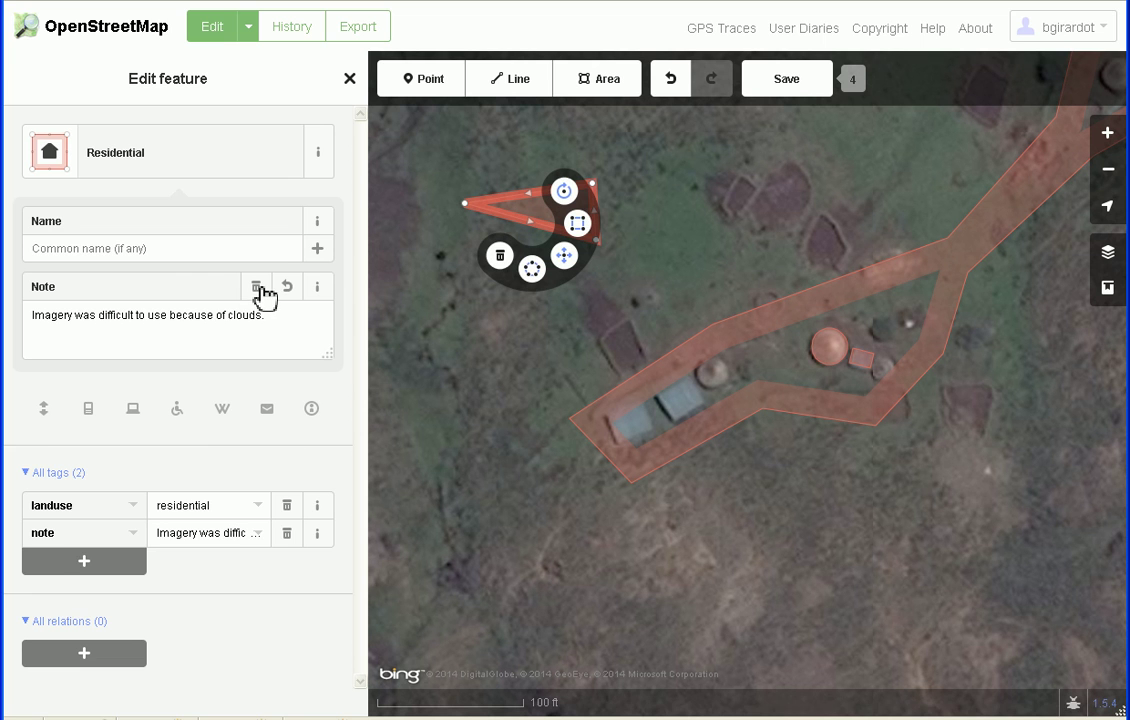
click(287, 533)
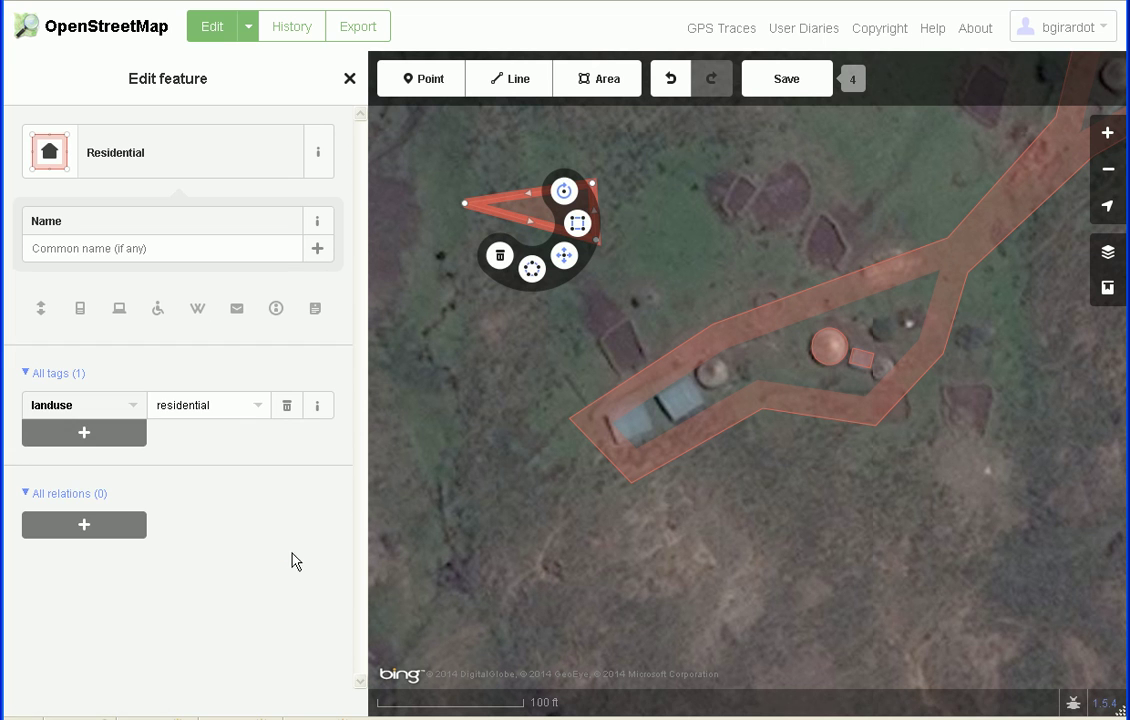
- Draw a second triangular area on the open ground southwest of the large residential area
click(477, 396)
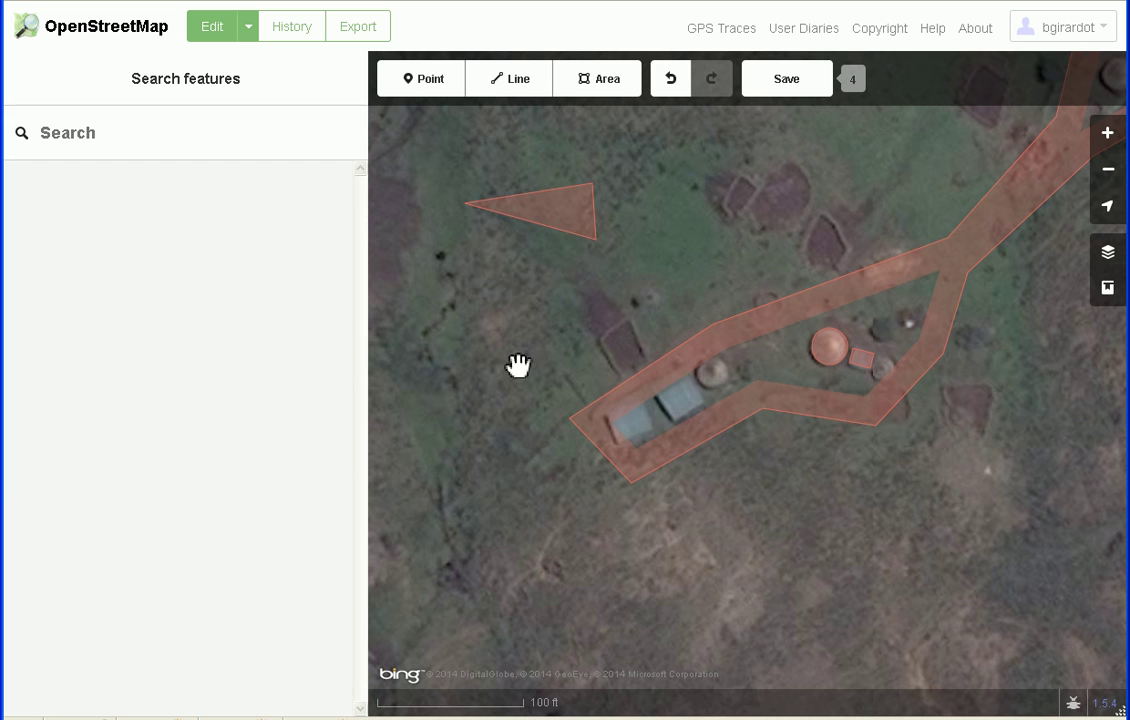
scroll(764, 518, down, 3)
drag(840, 523, 739, 447)
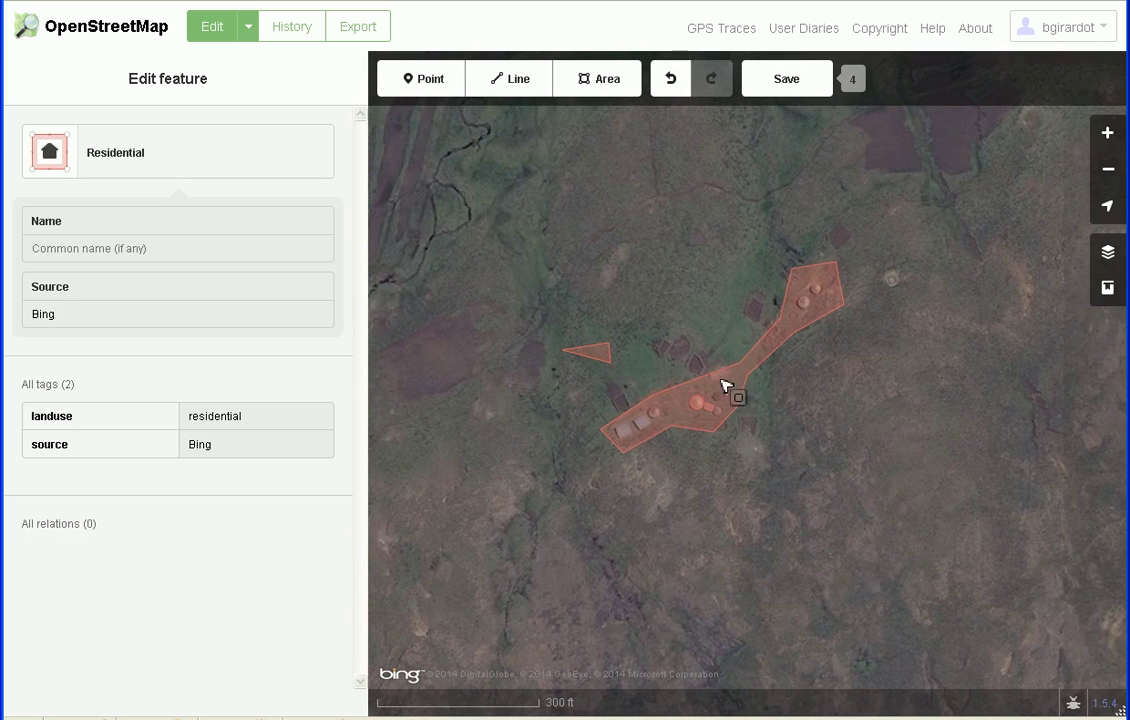
drag(870, 409, 845, 372)
drag(719, 507, 796, 481)
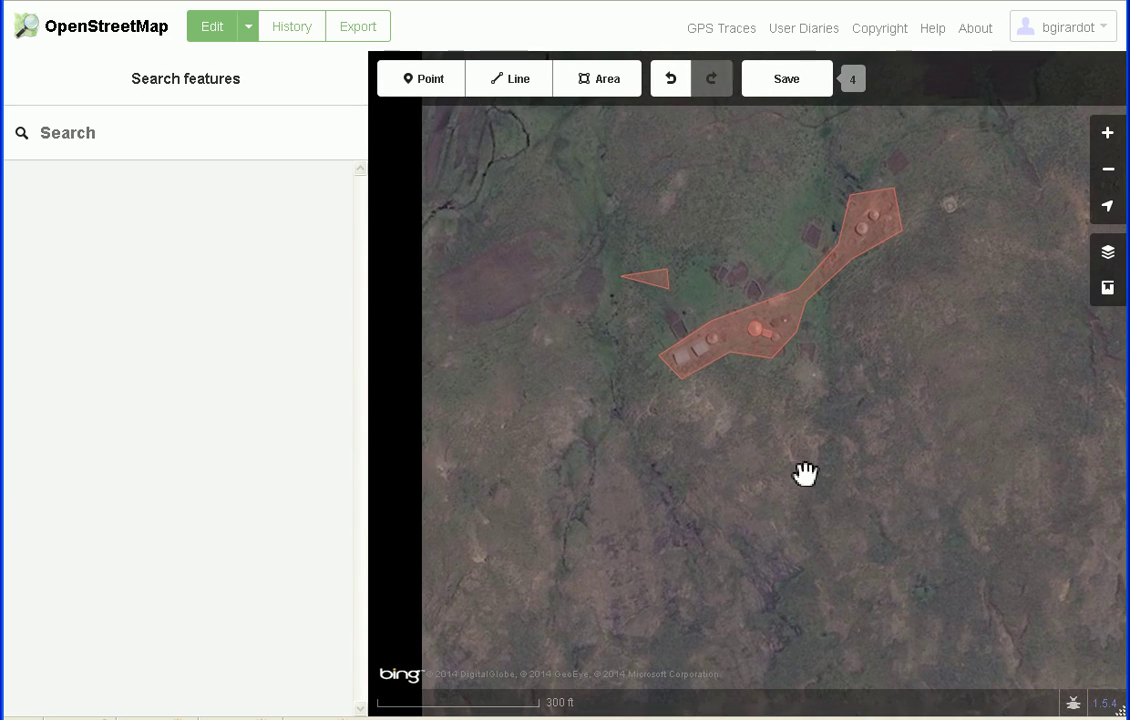
click(597, 80)
click(554, 391)
click(625, 480)
double_click(690, 432)
right_click(620, 562)
click(895, 465)
drag(895, 465, 931, 368)
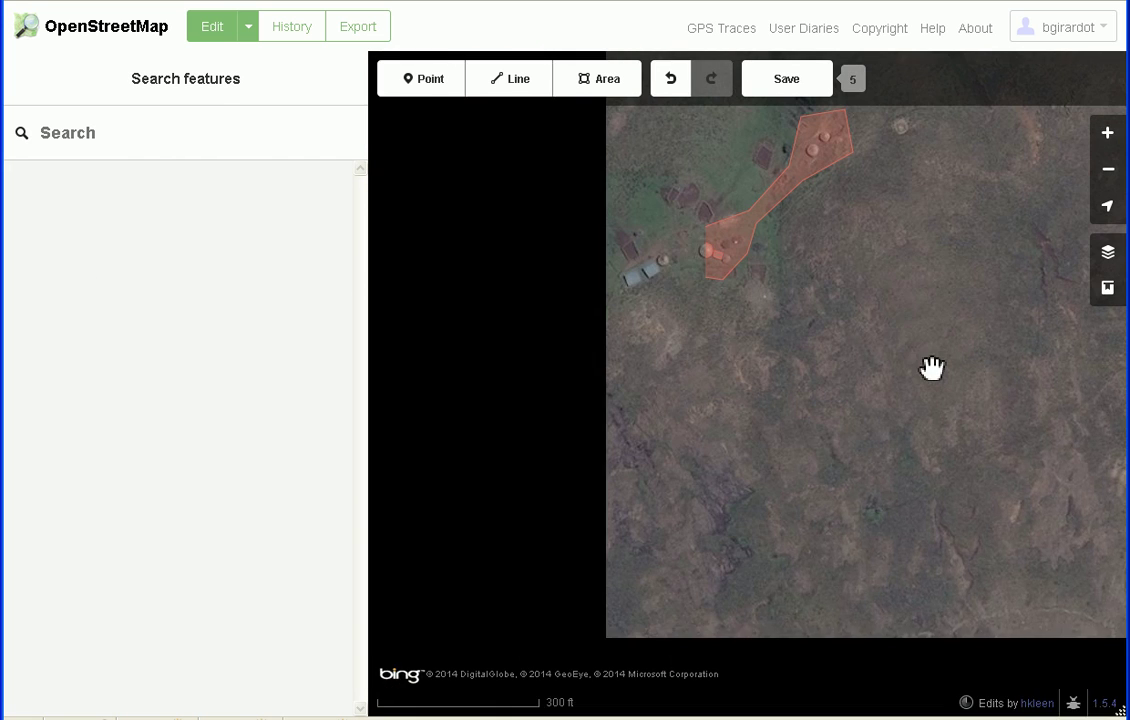
- Select the new triangle southwest of the residential area and examine its available feature types and editing operations, leaving no type assigned
click(608, 388)
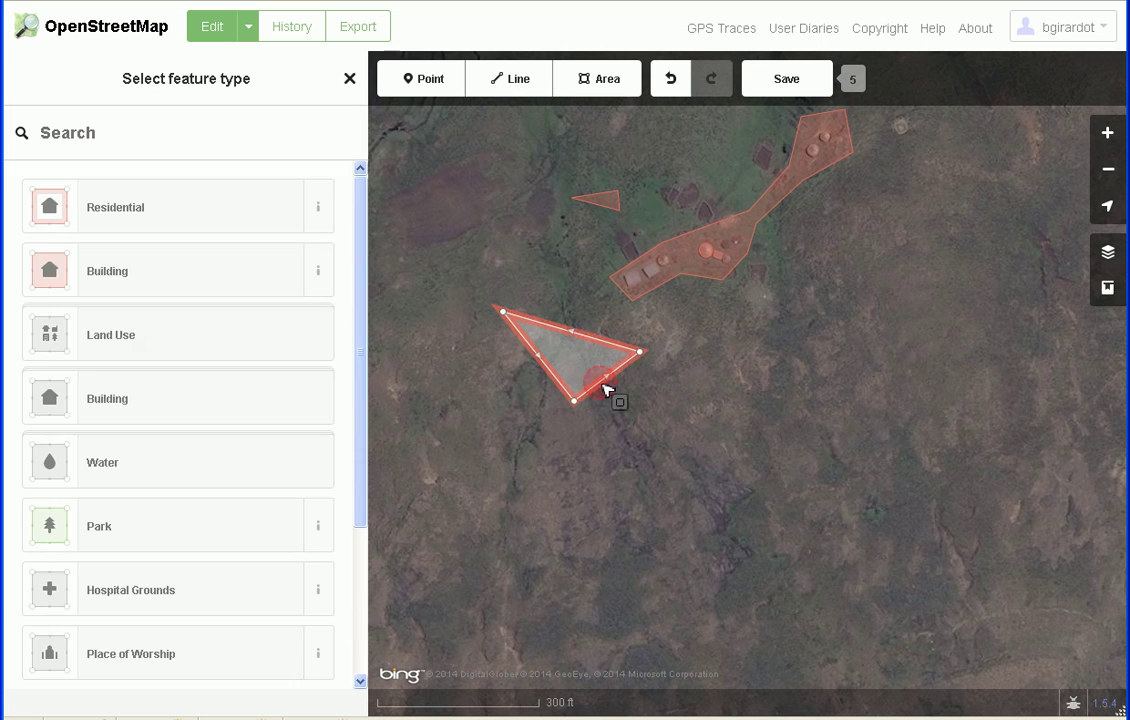
right_click(608, 388)
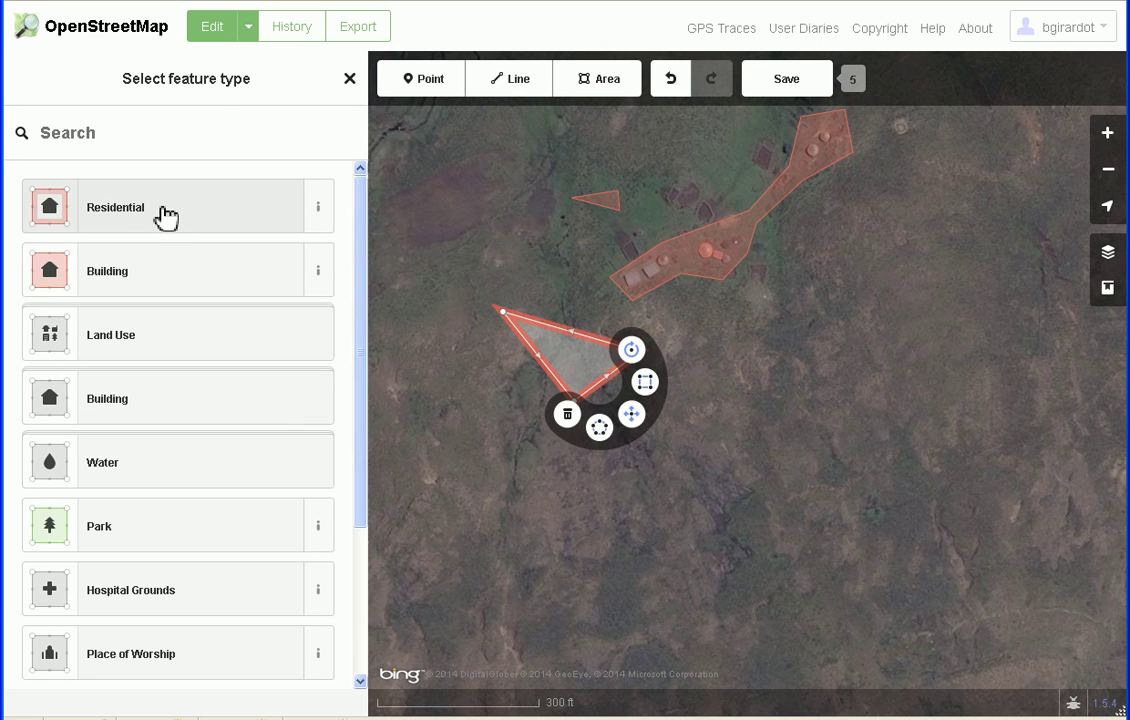
click(878, 527)
click(603, 393)
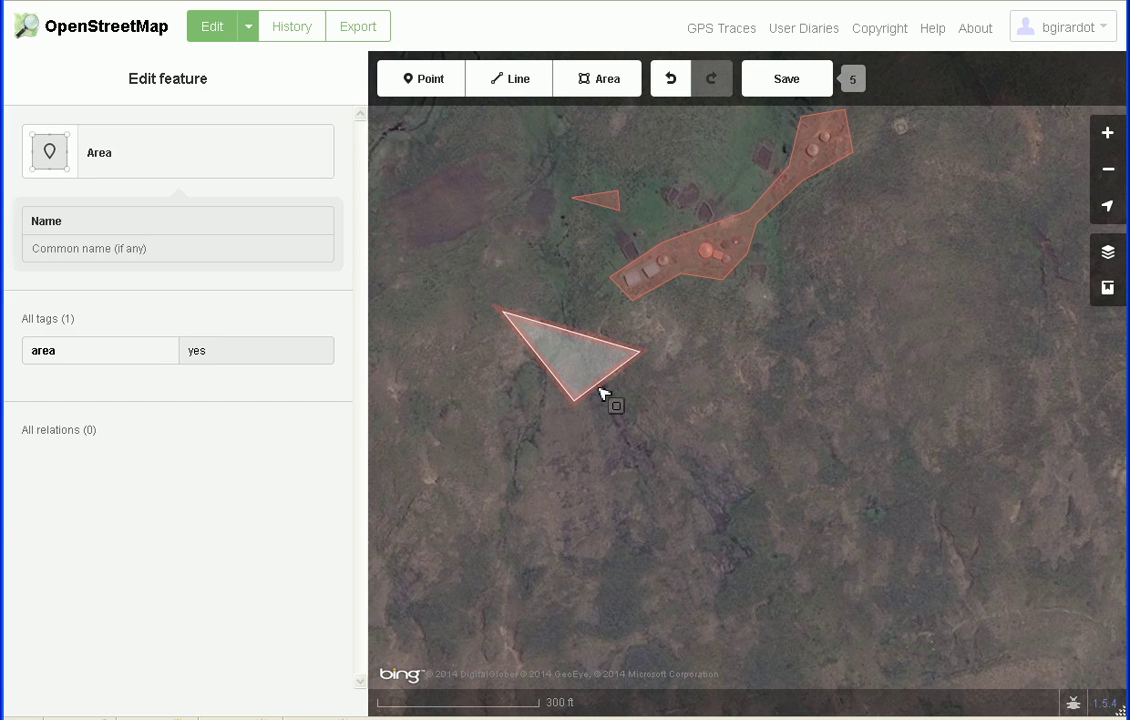
click(603, 393)
right_click(601, 397)
click(593, 390)
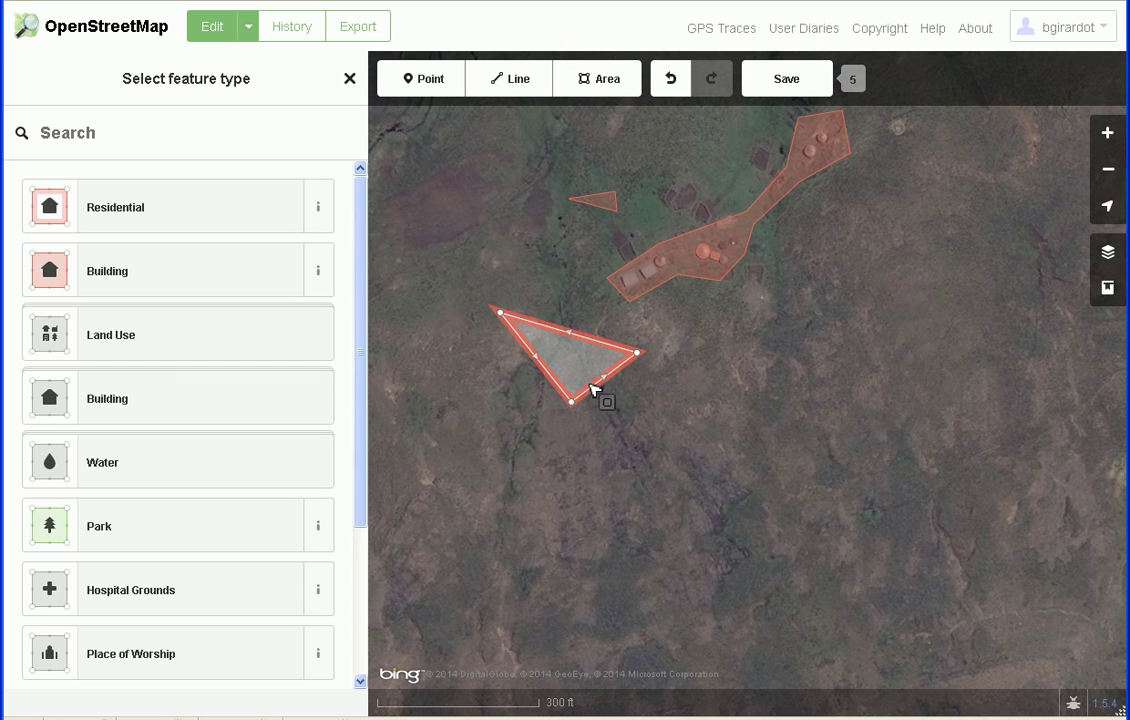
click(517, 479)
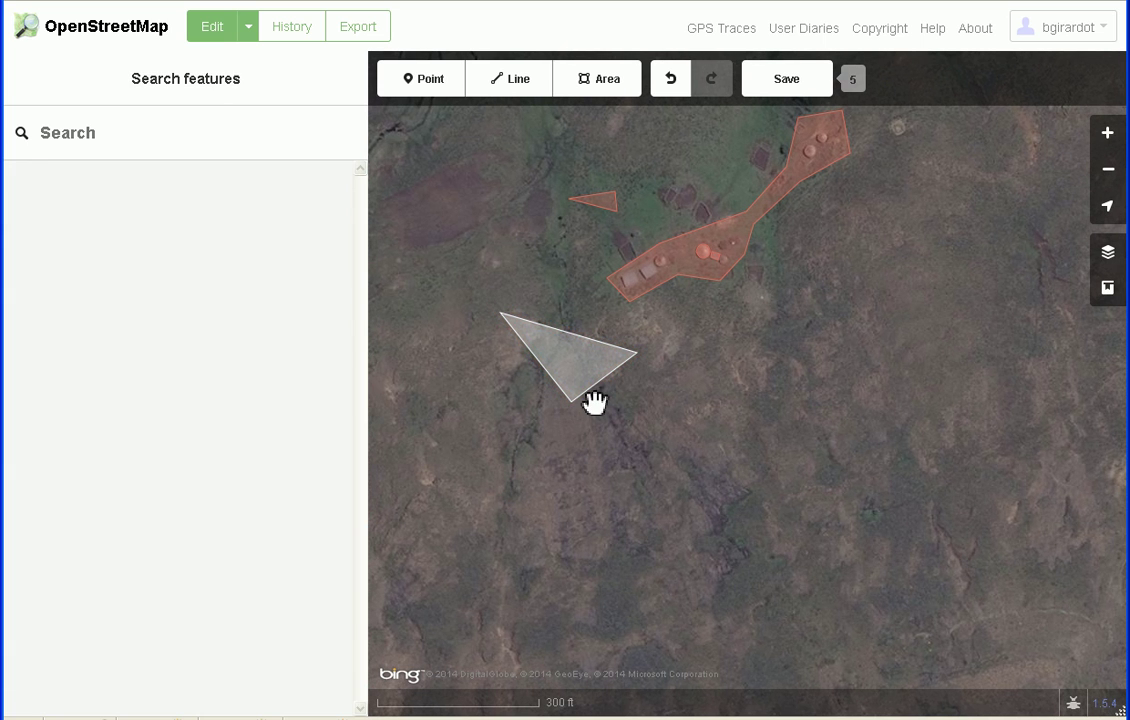
- Inspect the untyped triangle's tags and its editing operations again, and leave it deselected
click(595, 399)
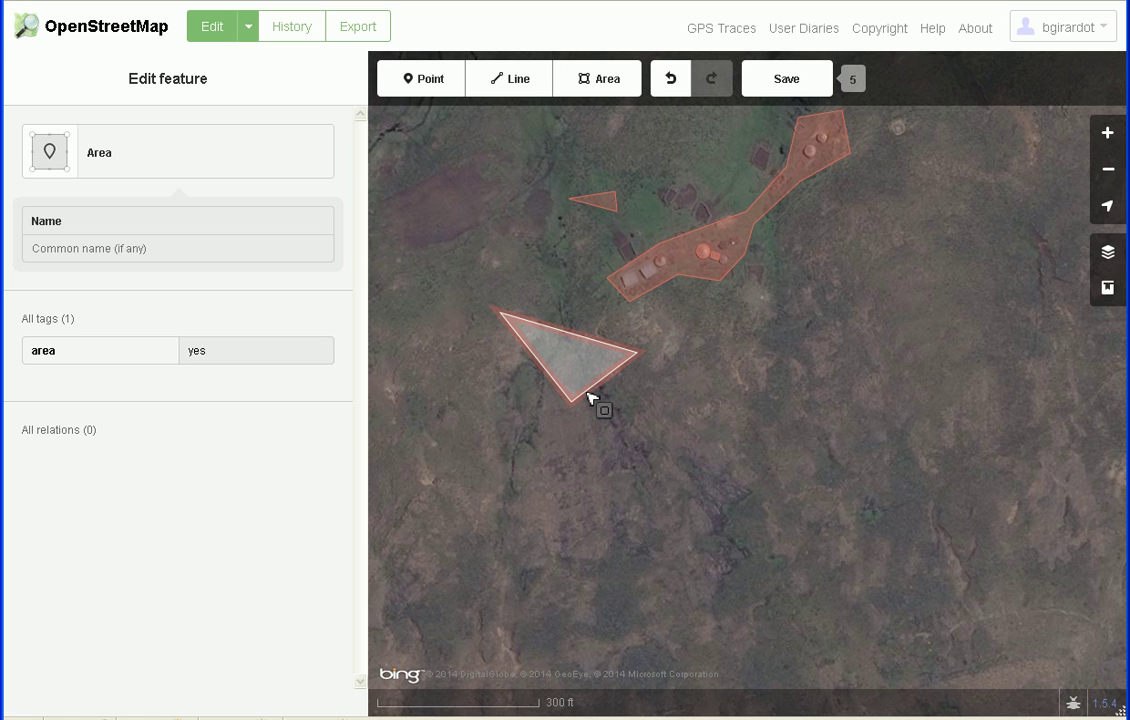
key(Escape)
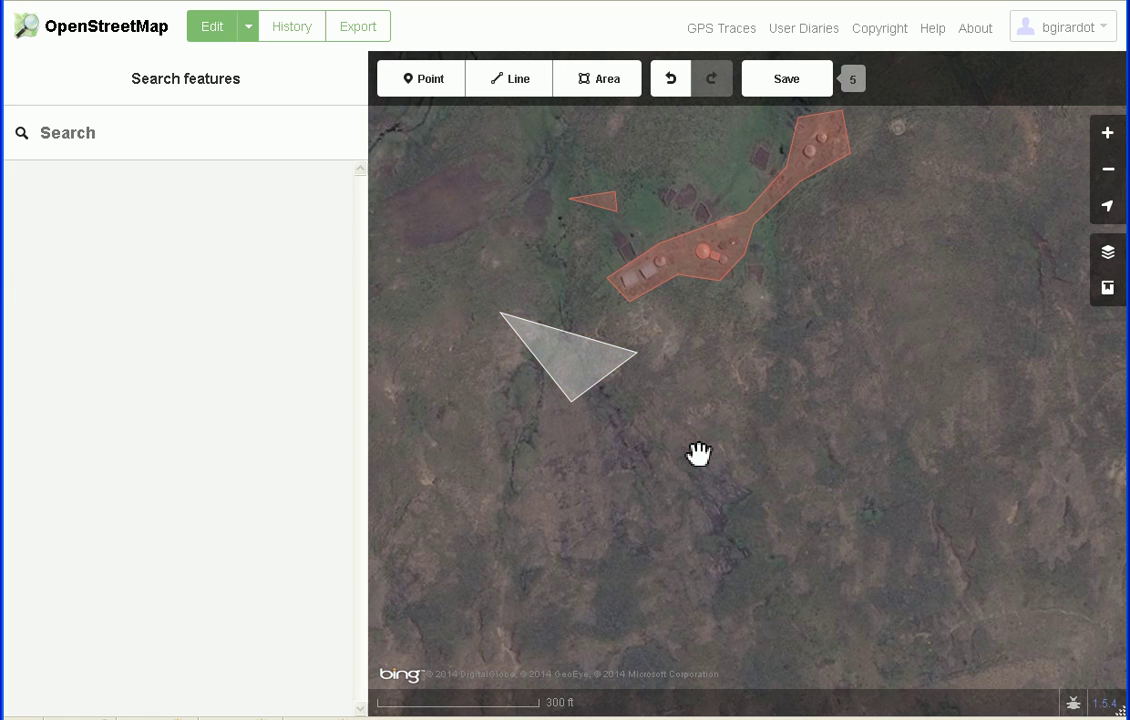
click(600, 390)
drag(362, 365, 406, 275)
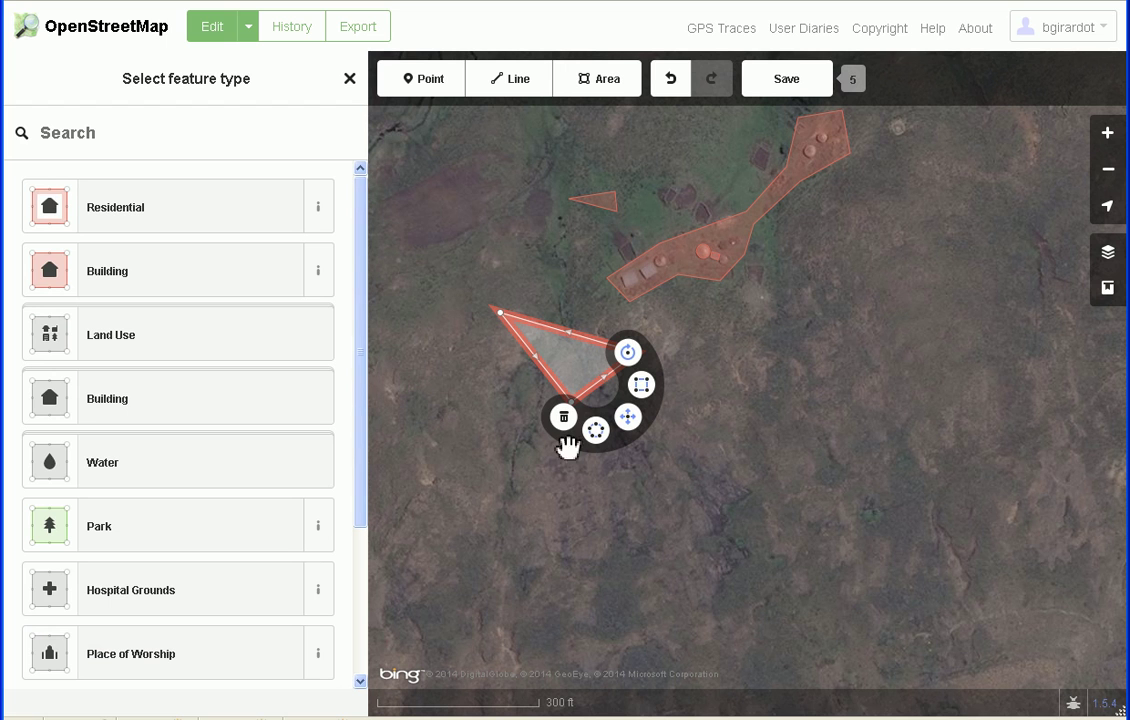
click(746, 505)
click(595, 393)
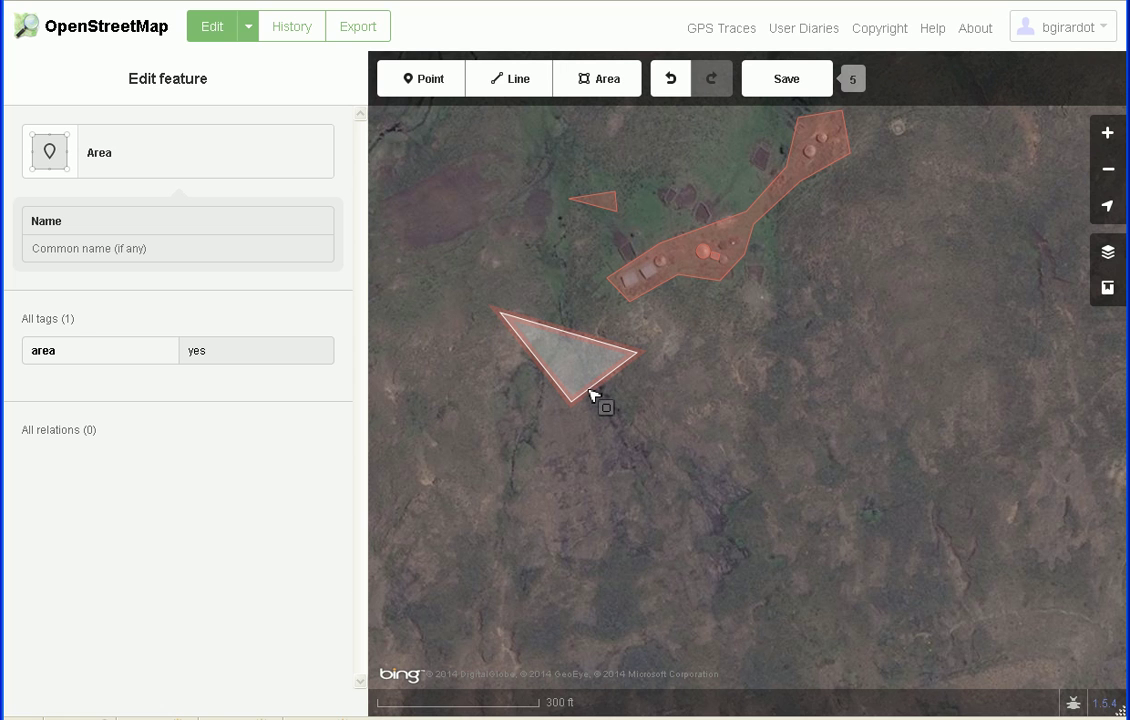
key(Escape)
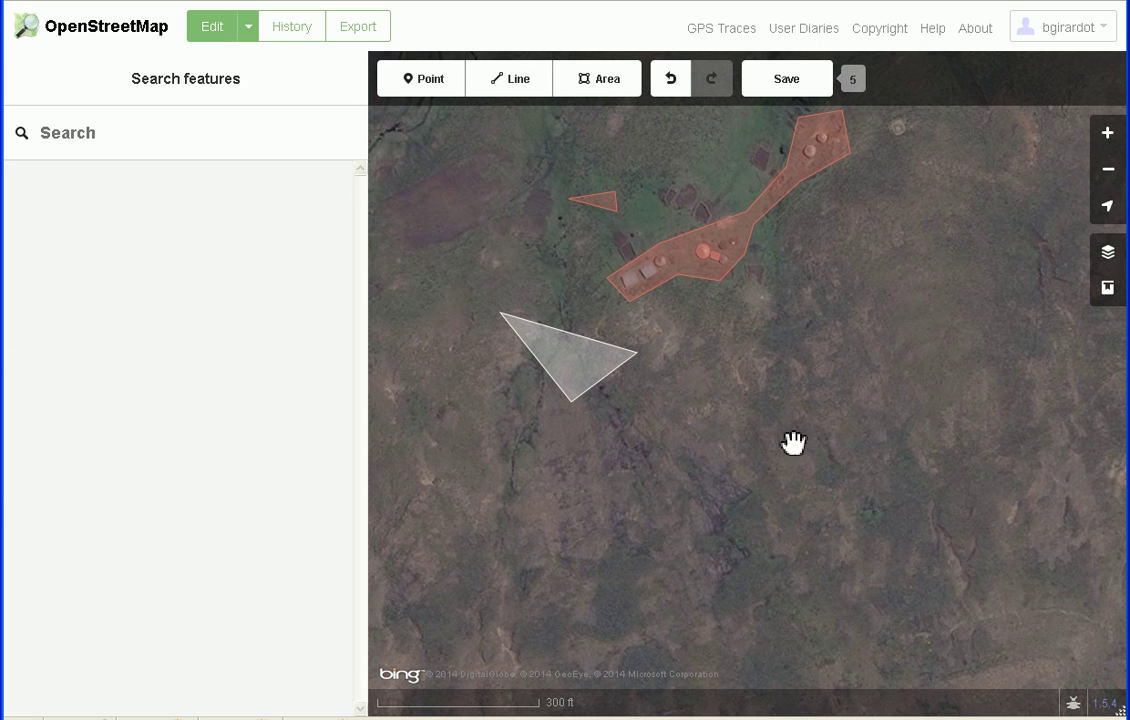
click(607, 385)
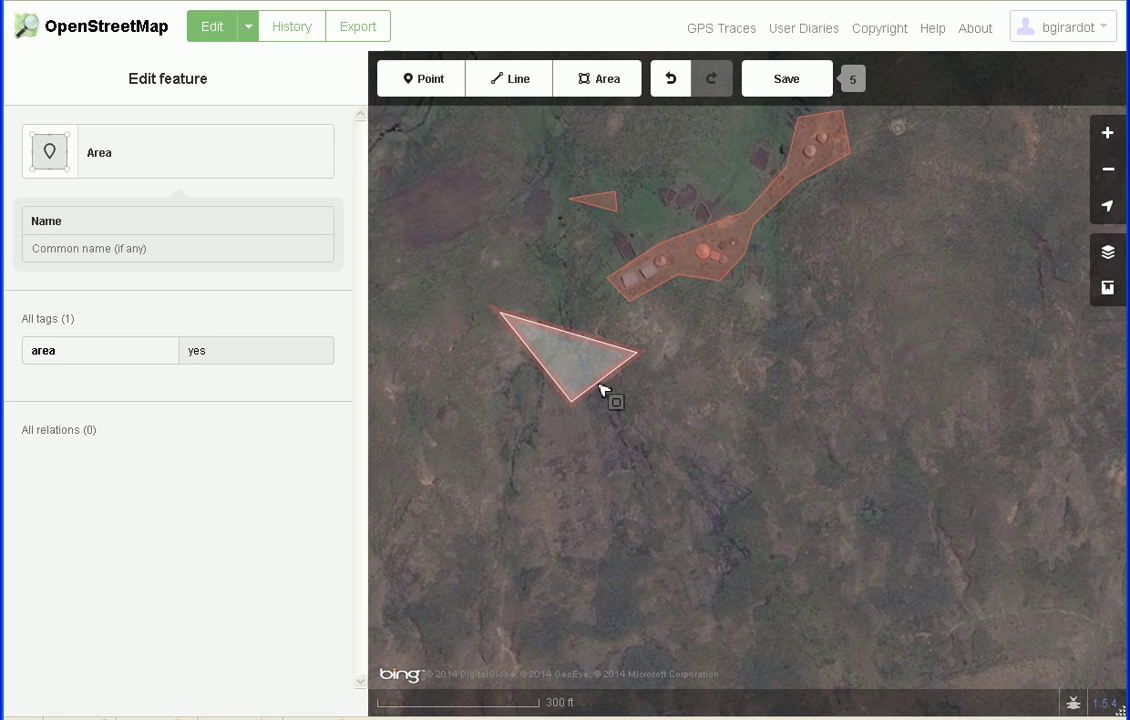
click(651, 405)
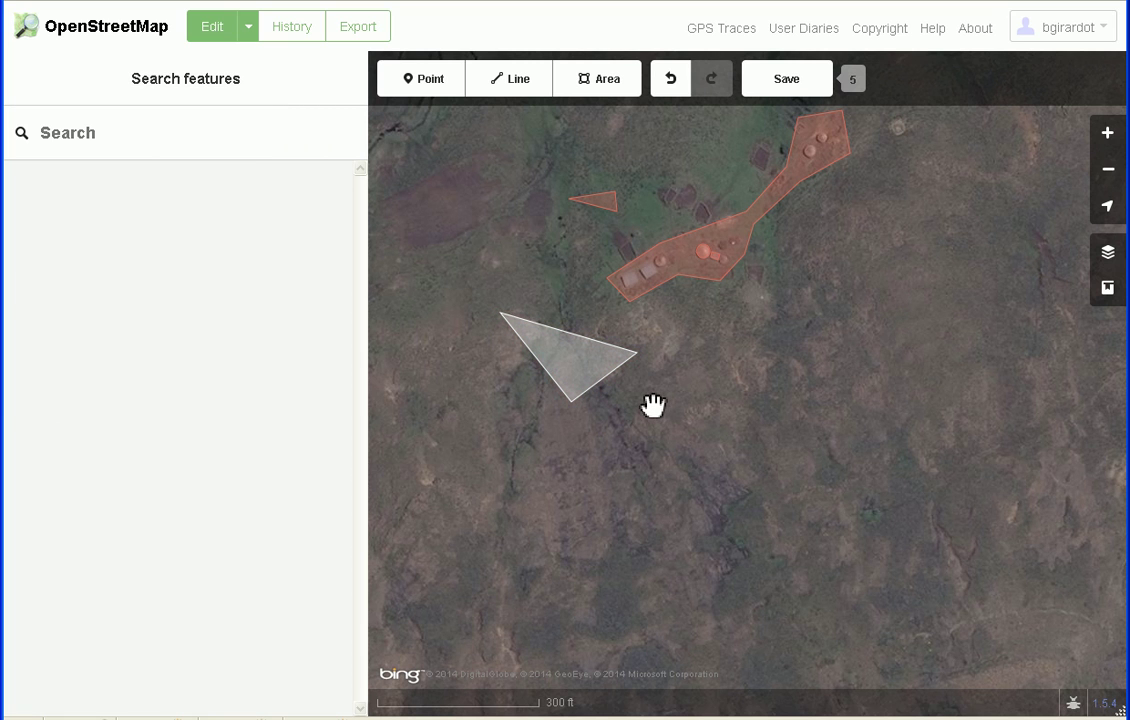